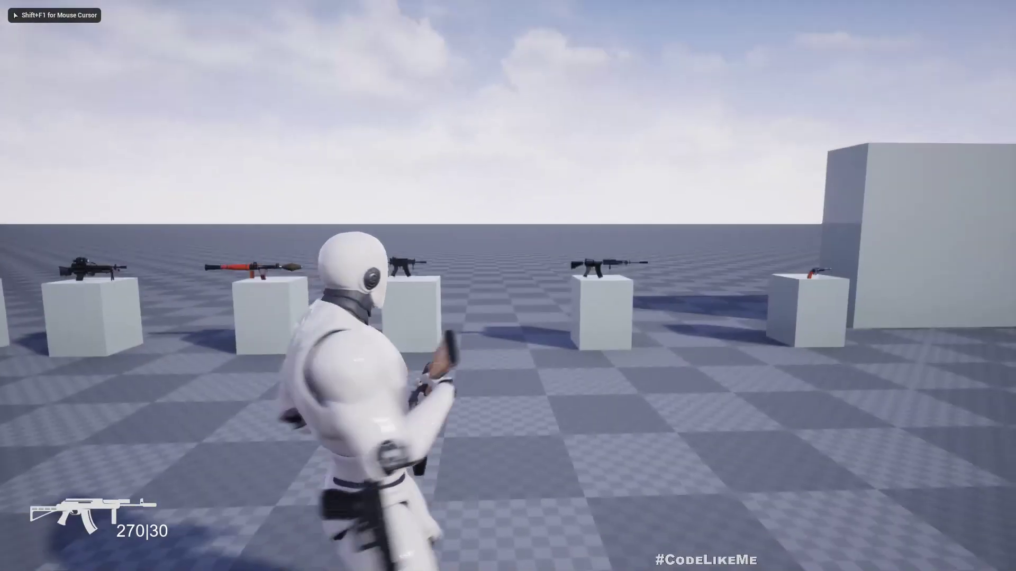
- Pick up the MachineGun from its pedestal, fire bursts at the targets, then stop playing
{"action": "key", "text": "w"}
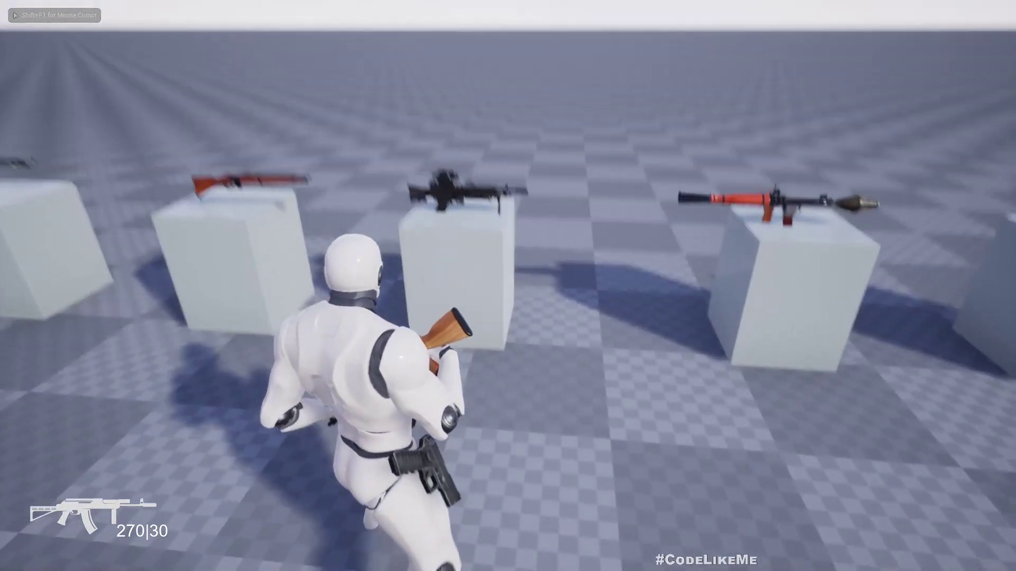
{"action": "key", "text": "e"}
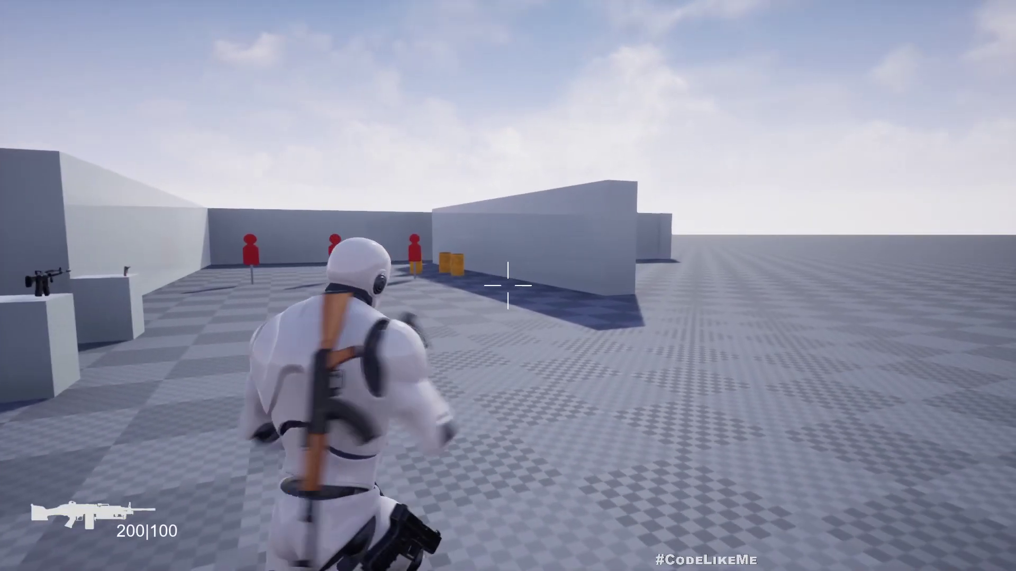
{"action": "right_click", "coordinate": [508, 285]}
{"action": "left_click", "coordinate": [508, 286]}
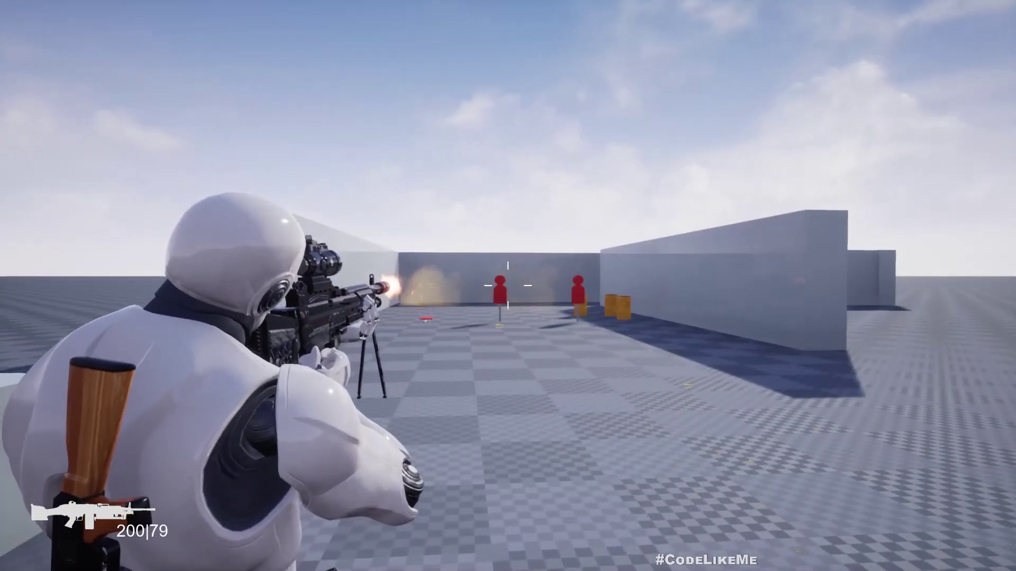
{"action": "left_click_drag", "start_coordinate": [508, 286], "coordinate": [508, 286]}
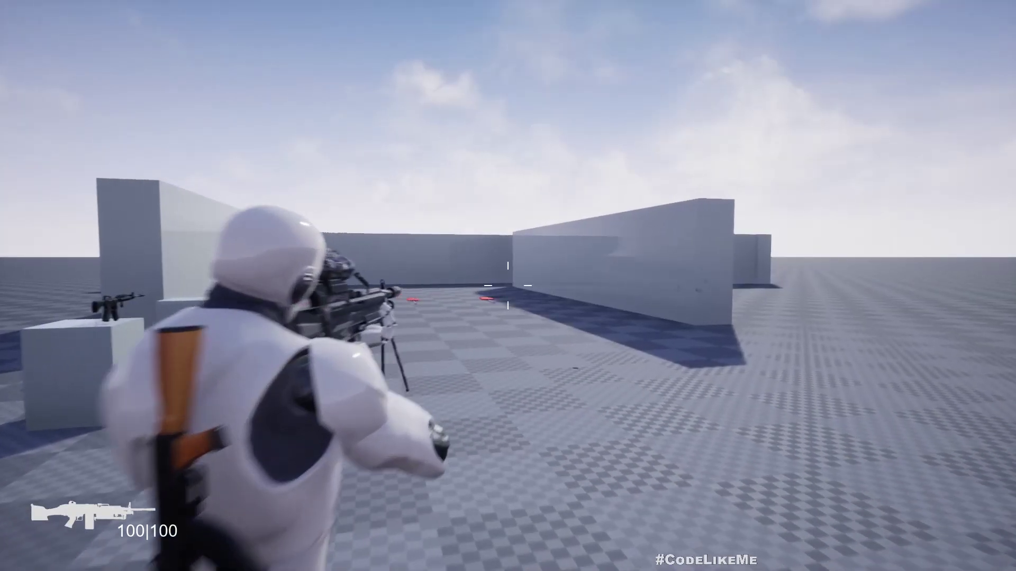
{"action": "left_click_drag", "start_coordinate": [509, 286], "coordinate": [508, 286]}
{"action": "key", "text": "Escape"}
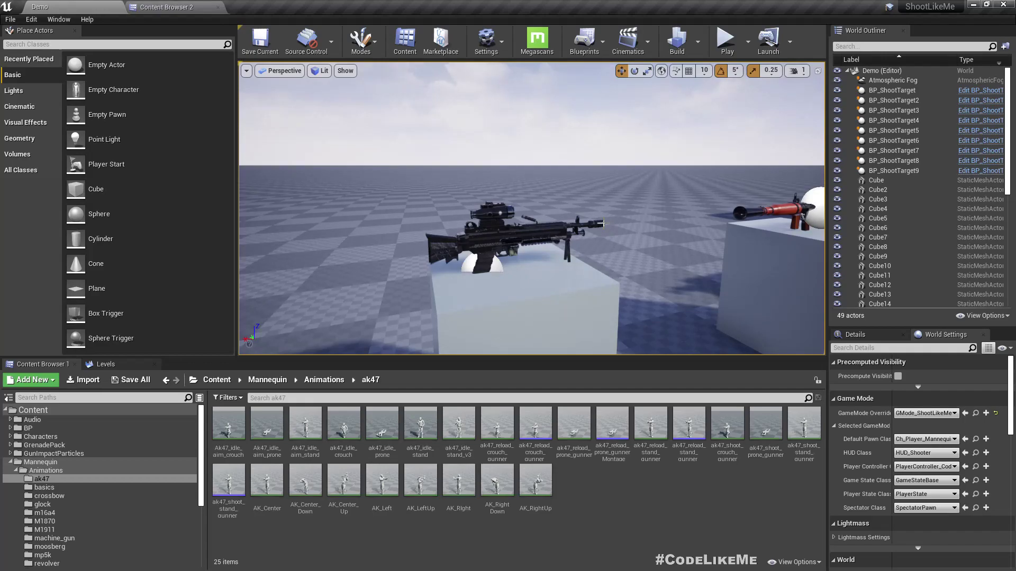
- Open MachineGun in the Full Blueprint Editor for the LMG icon and 100 capacity, then return to Demo
{"action": "left_click", "coordinate": [486, 228]}
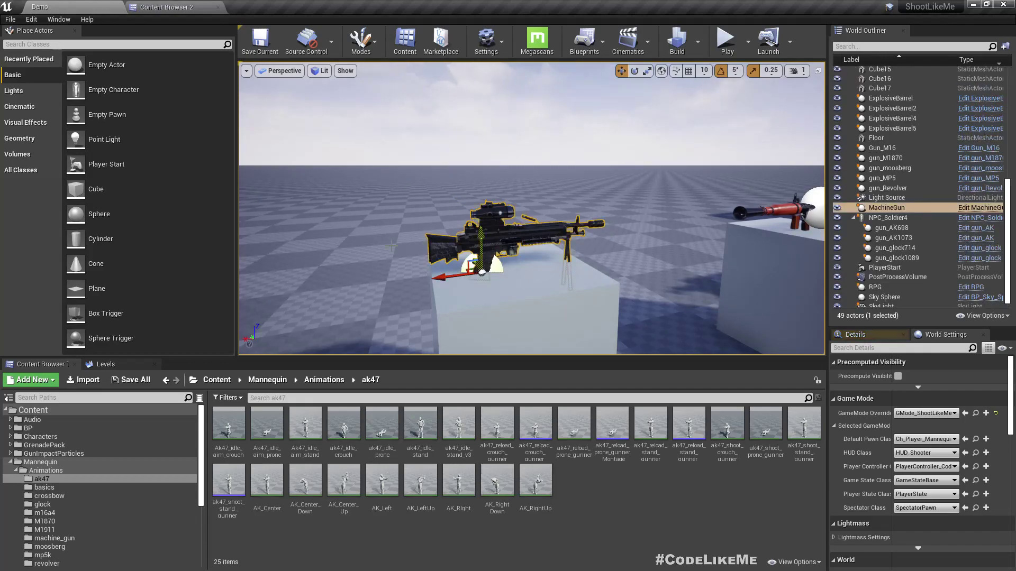
{"action": "left_click", "coordinate": [978, 207]}
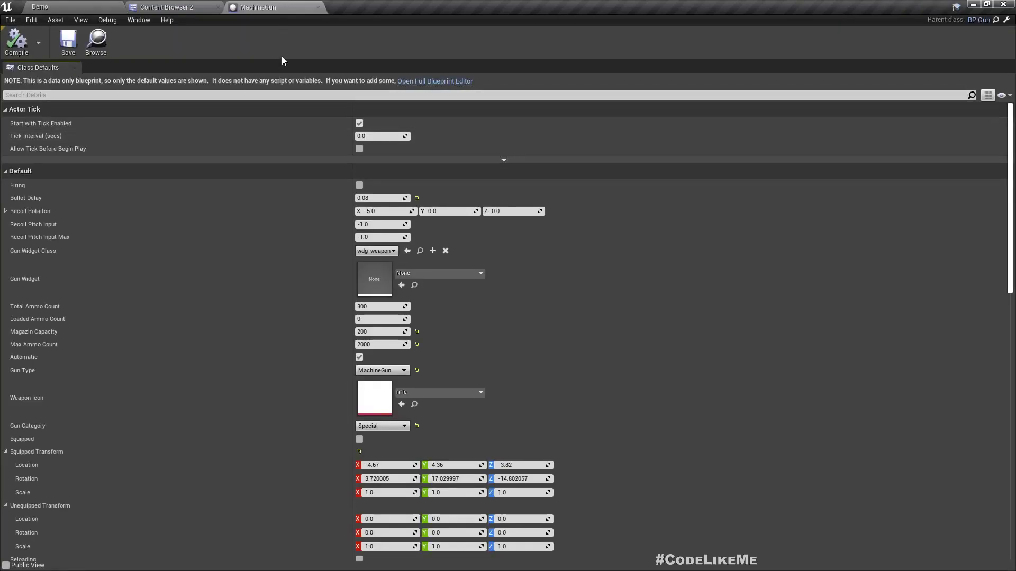
{"action": "left_click", "coordinate": [447, 82]}
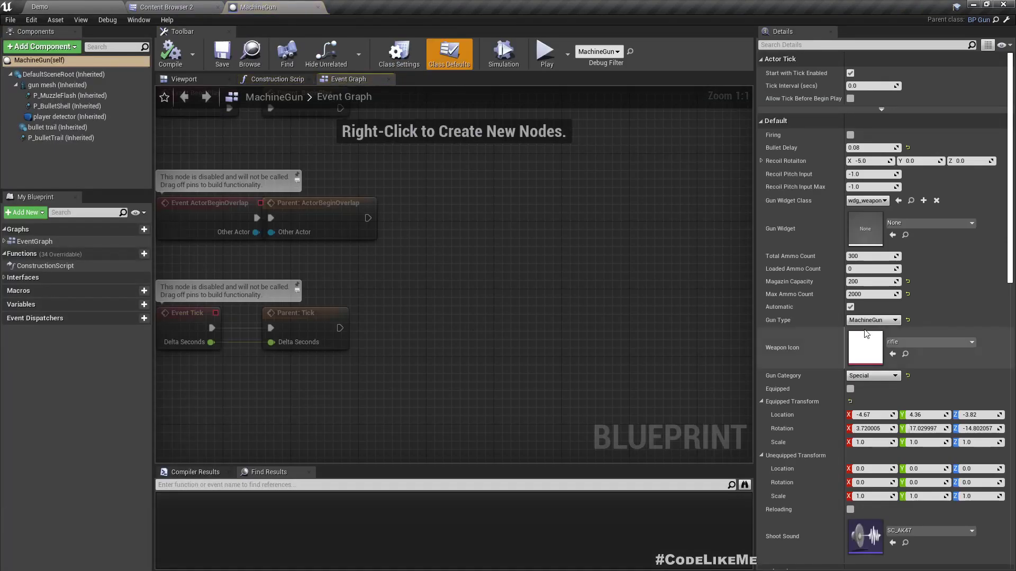
{"action": "scroll", "coordinate": [900, 330], "scroll_direction": "down", "scroll_amount": 5}
{"action": "scroll", "coordinate": [899, 331], "scroll_direction": "down", "scroll_amount": 3}
{"action": "scroll", "coordinate": [899, 331], "scroll_direction": "down", "scroll_amount": 3}
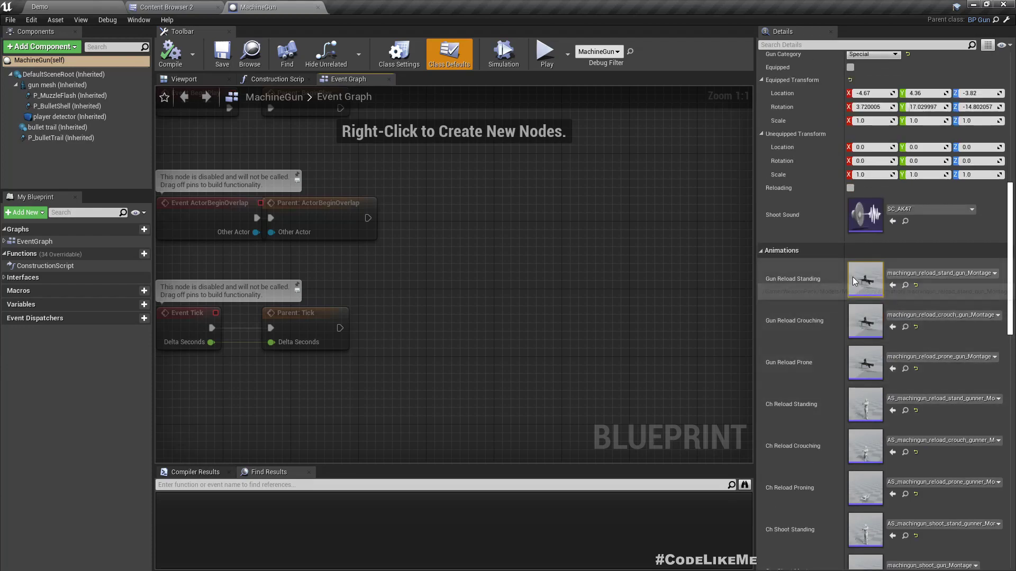
{"action": "scroll", "coordinate": [858, 377], "scroll_direction": "down", "scroll_amount": 3}
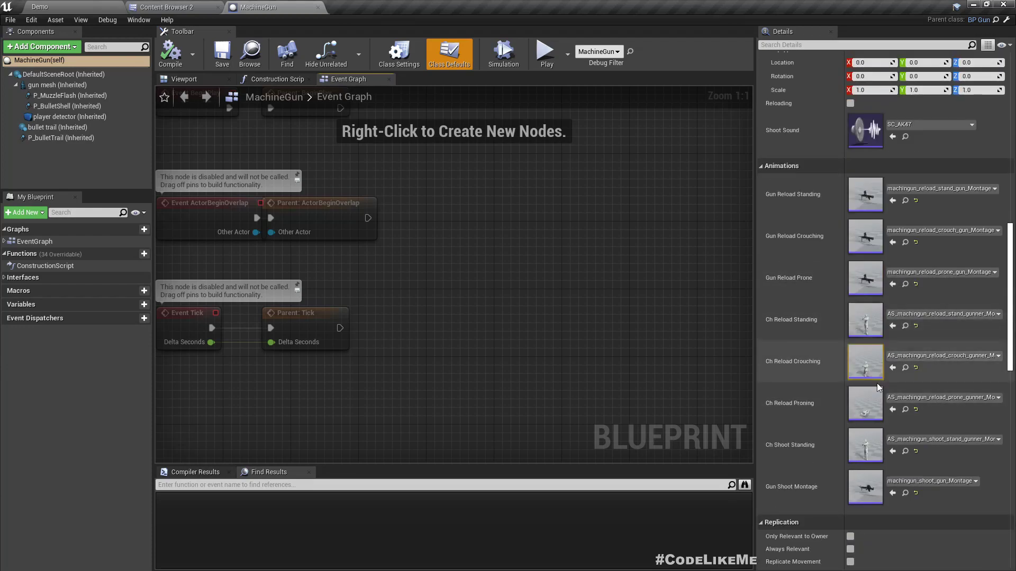
{"action": "scroll", "coordinate": [863, 380], "scroll_direction": "up", "scroll_amount": 1}
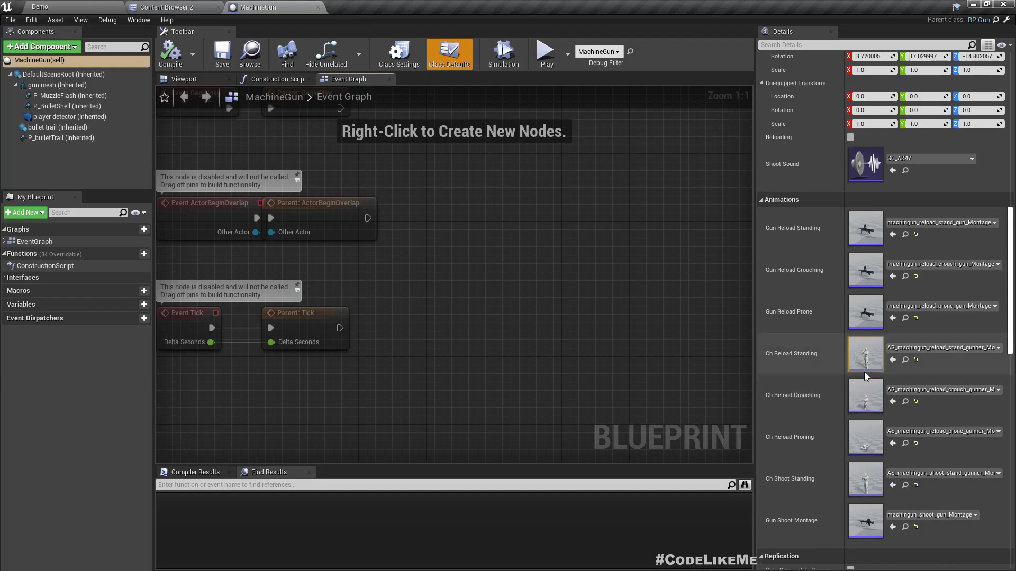
{"action": "scroll", "coordinate": [866, 370], "scroll_direction": "up", "scroll_amount": 1}
{"action": "scroll", "coordinate": [874, 357], "scroll_direction": "up", "scroll_amount": 5}
{"action": "scroll", "coordinate": [890, 342], "scroll_direction": "up", "scroll_amount": 4}
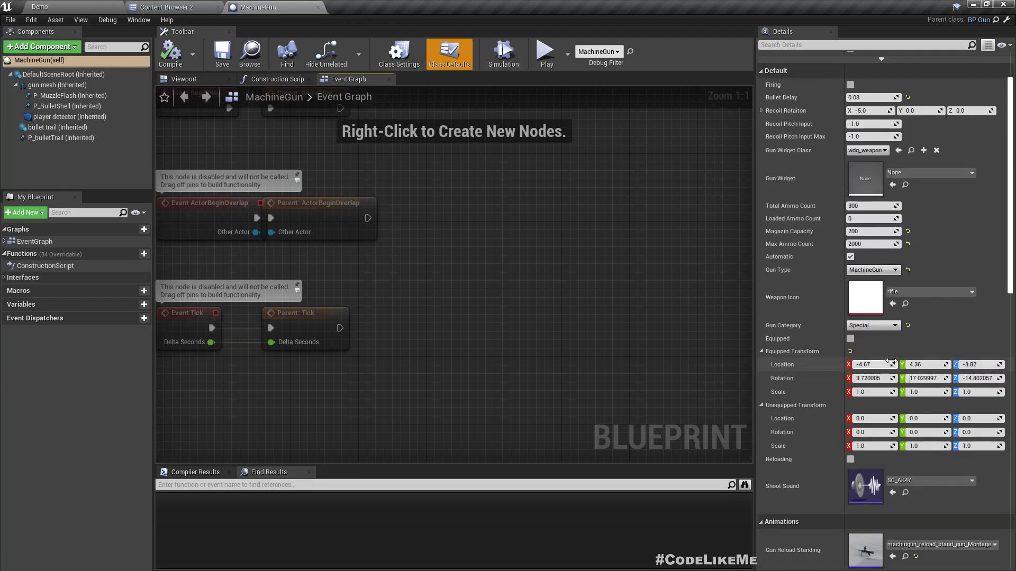
{"action": "scroll", "coordinate": [861, 319], "scroll_direction": "up", "scroll_amount": 1}
{"action": "type", "text": "100"}
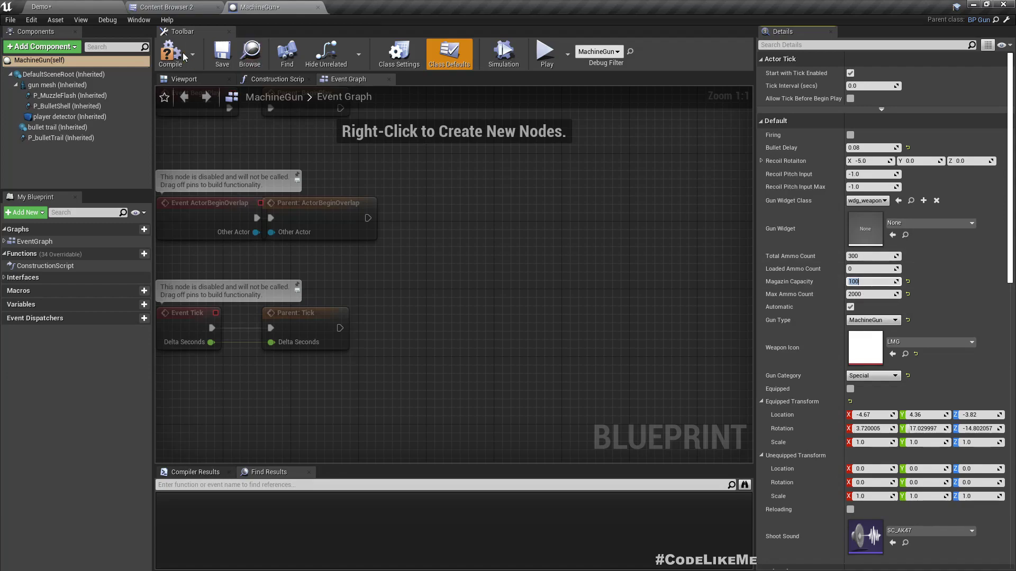
{"action": "left_click", "coordinate": [103, 5]}
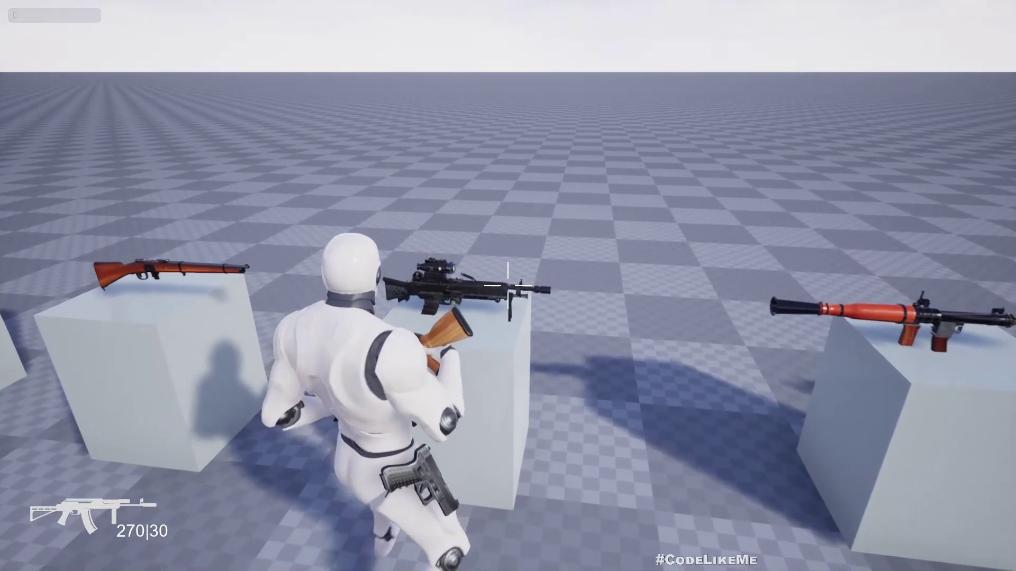
- Pick up the machine gun, aim, and fire a short burst at the targets
{"action": "key", "text": "e"}
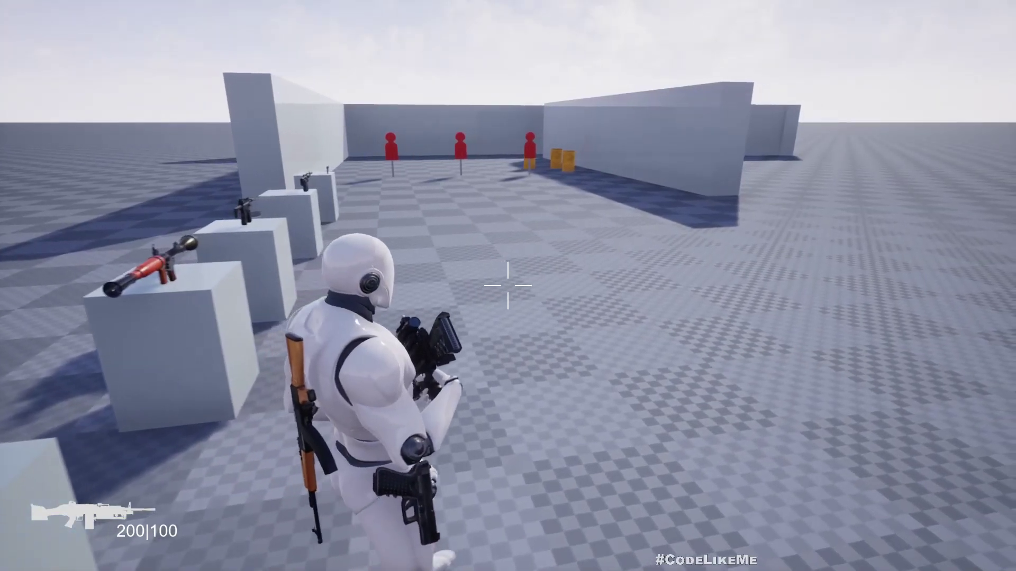
{"action": "right_click", "coordinate": [508, 287]}
{"action": "left_click", "coordinate": [508, 286]}
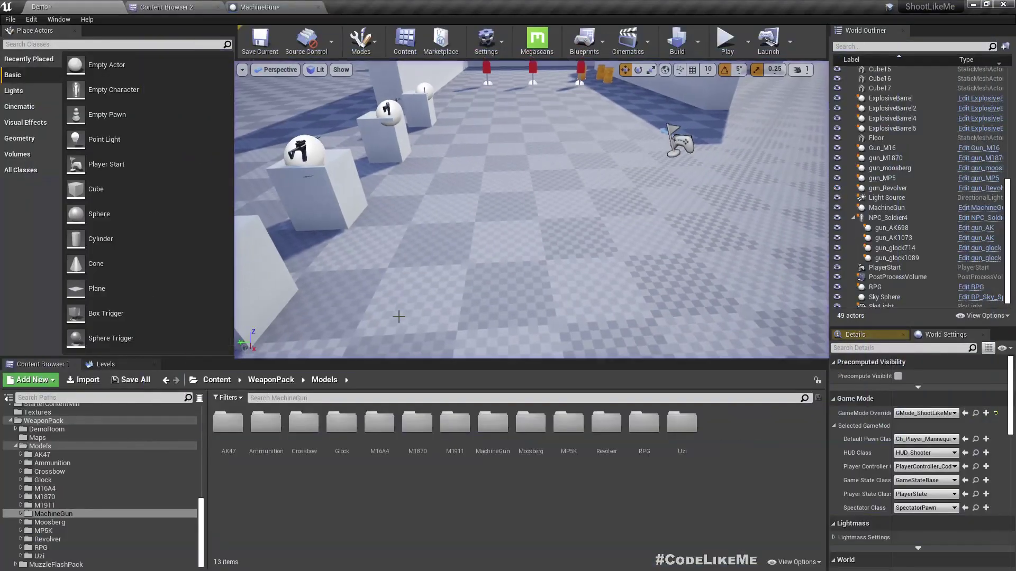
- Return to the MachineGun blueprint and browse to the machine_gun animations folder
{"action": "left_click", "coordinate": [305, 5]}
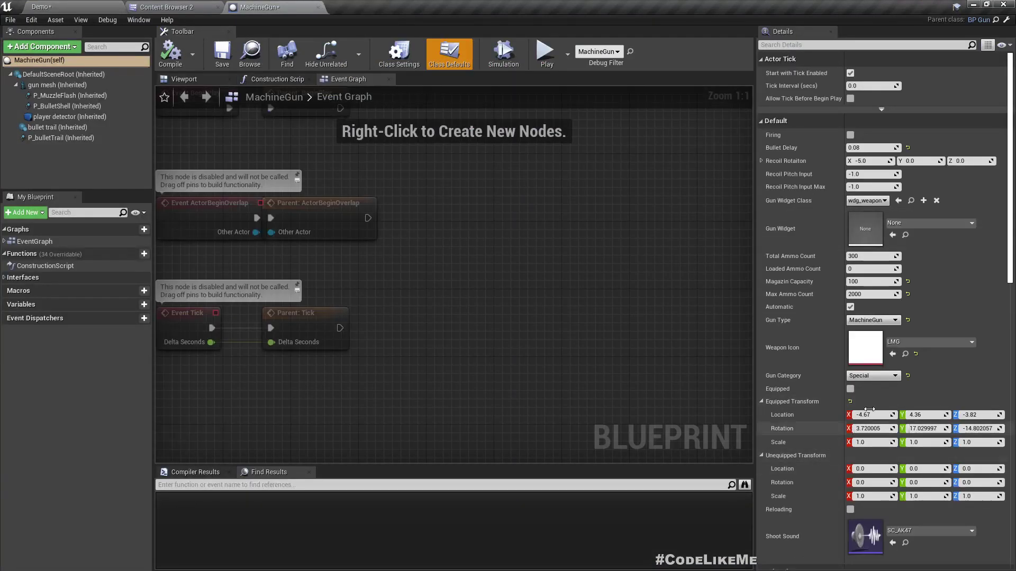
{"action": "scroll", "coordinate": [870, 409], "scroll_direction": "down", "scroll_amount": 3}
{"action": "scroll", "coordinate": [869, 358], "scroll_direction": "down", "scroll_amount": 5}
{"action": "scroll", "coordinate": [869, 302], "scroll_direction": "down", "scroll_amount": 3}
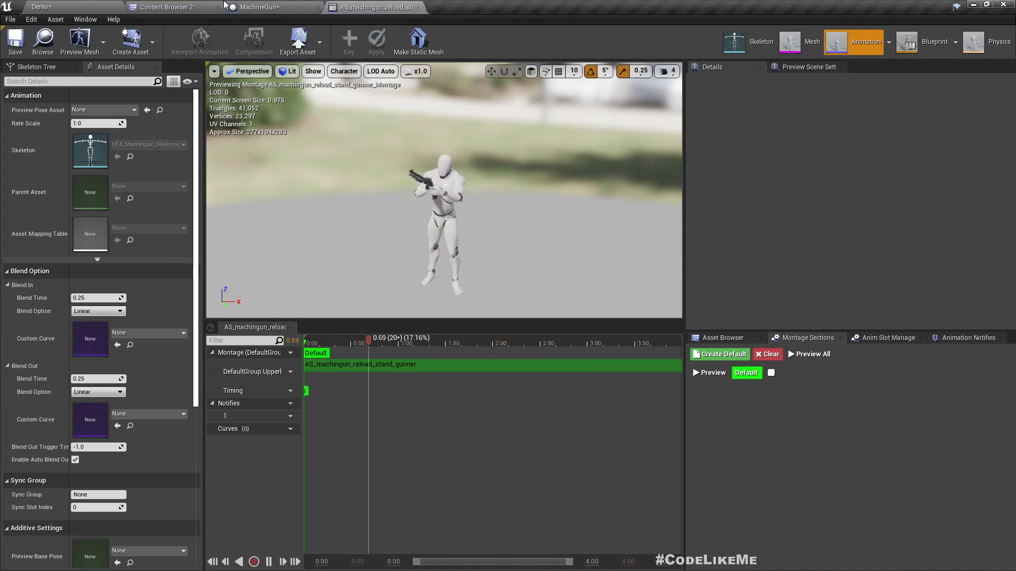
{"action": "left_click", "coordinate": [171, 6]}
{"action": "left_click", "coordinate": [332, 8]}
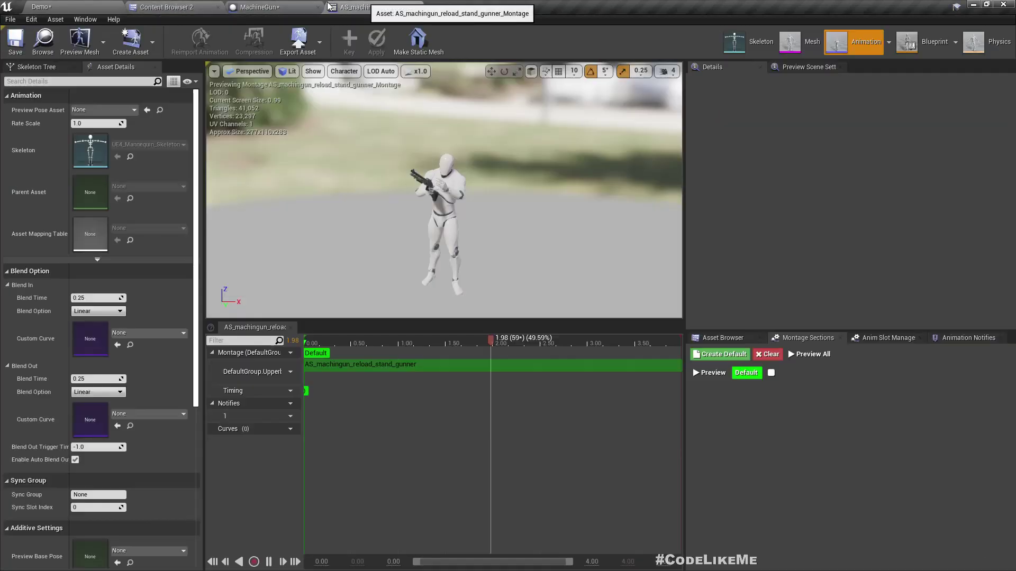
{"action": "left_click", "coordinate": [84, 38]}
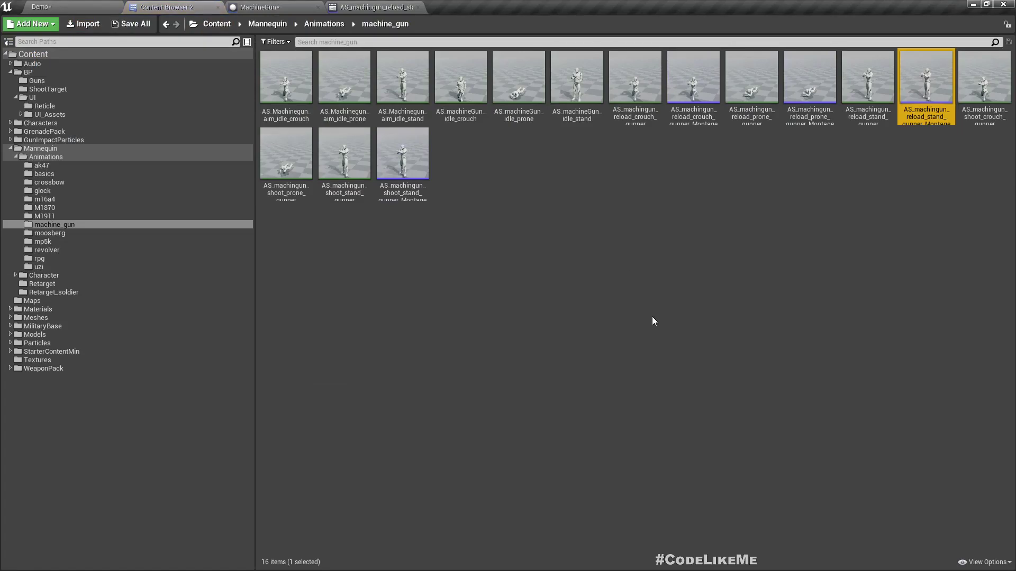
- Assign the shoot stand gunner montage's track to the DefaultGroup.Upperbody slot
{"action": "double_click", "coordinate": [410, 162]}
{"action": "left_click", "coordinate": [297, 371]}
{"action": "mouse_move", "coordinate": [300, 392]}
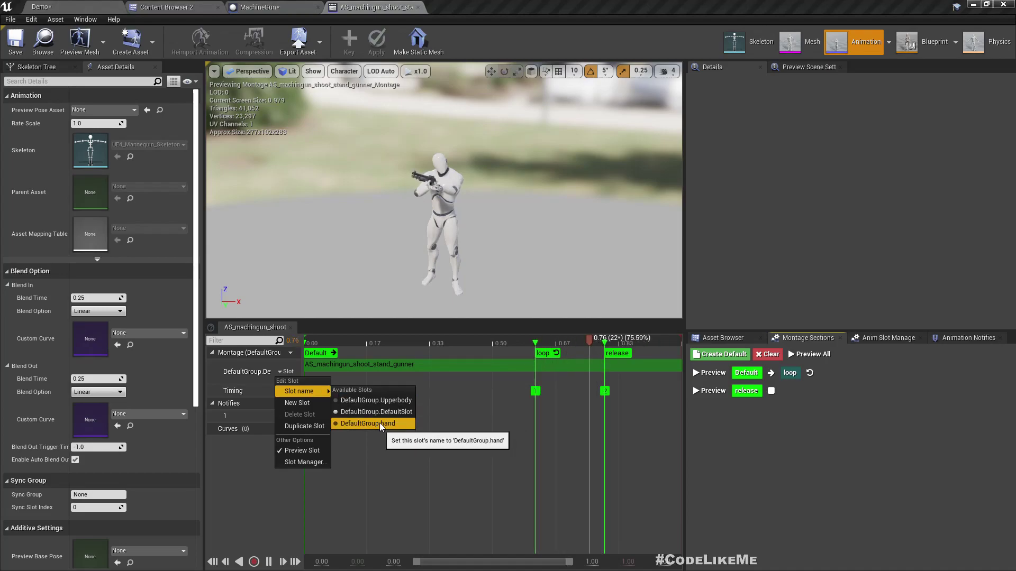
{"action": "left_click", "coordinate": [377, 400]}
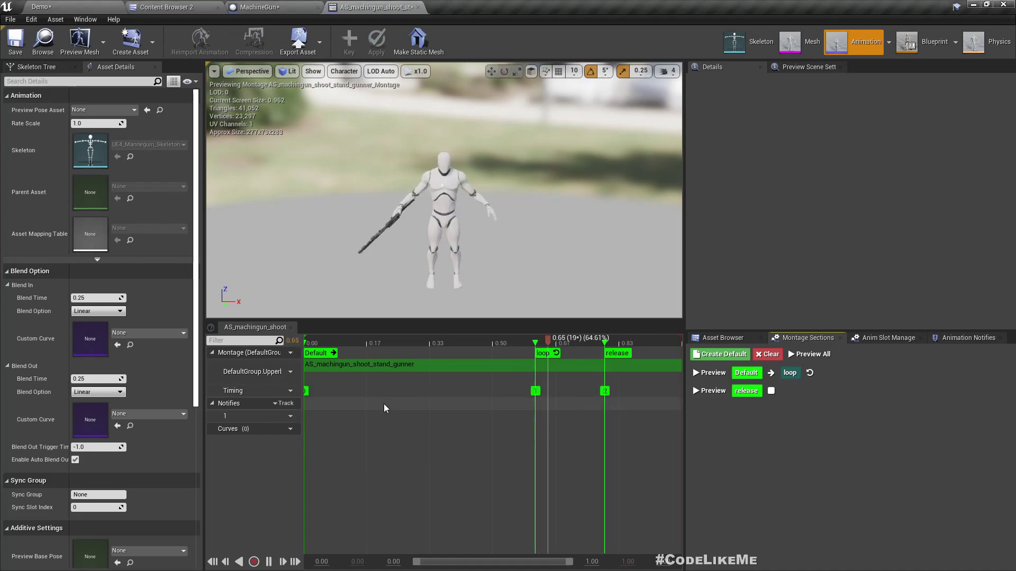
{"action": "left_click", "coordinate": [391, 368]}
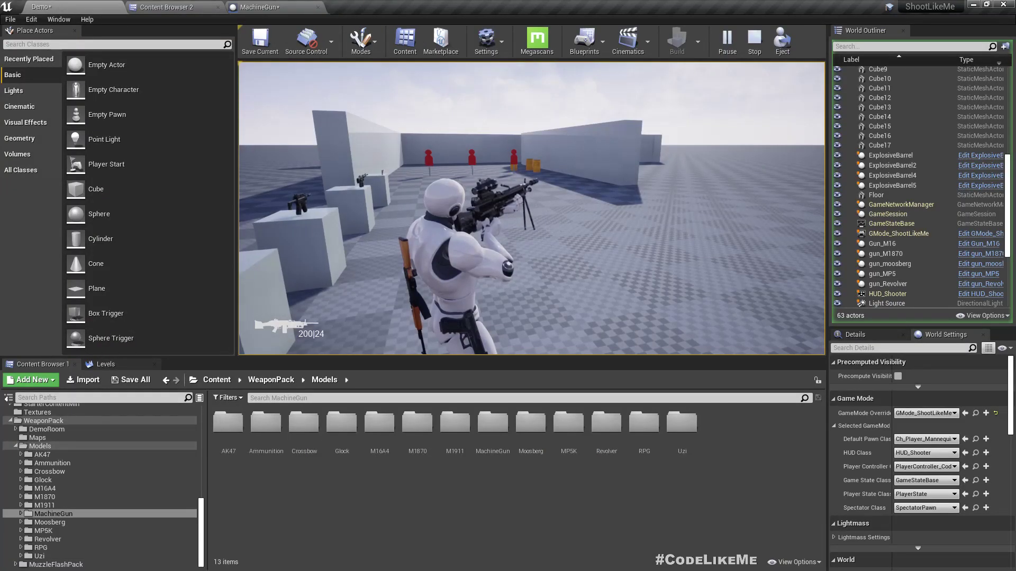
- Aim over the shoulder, then restart the play session in full screen
{"action": "right_click", "coordinate": [533, 207]}
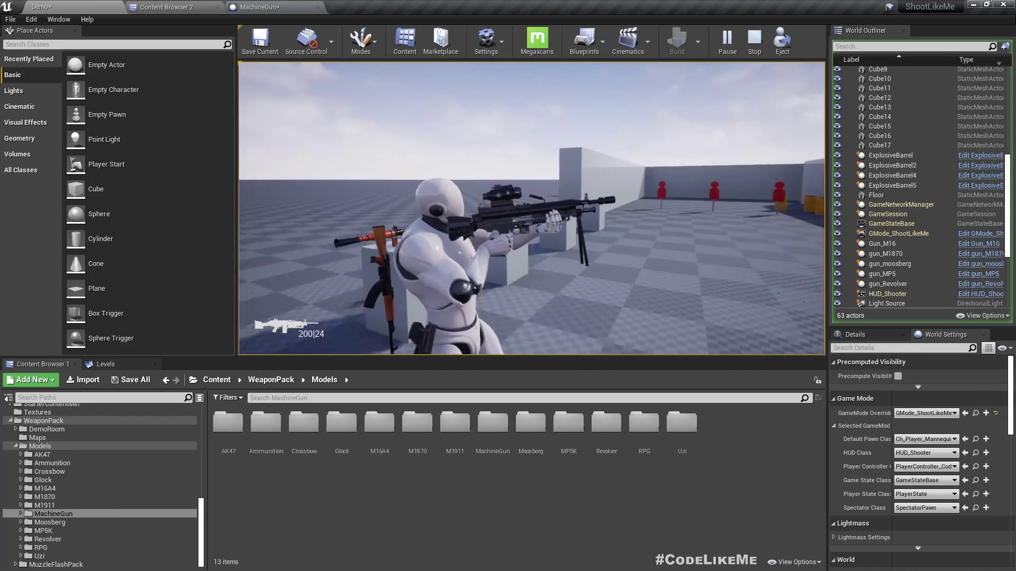
{"action": "key", "text": "Escape"}
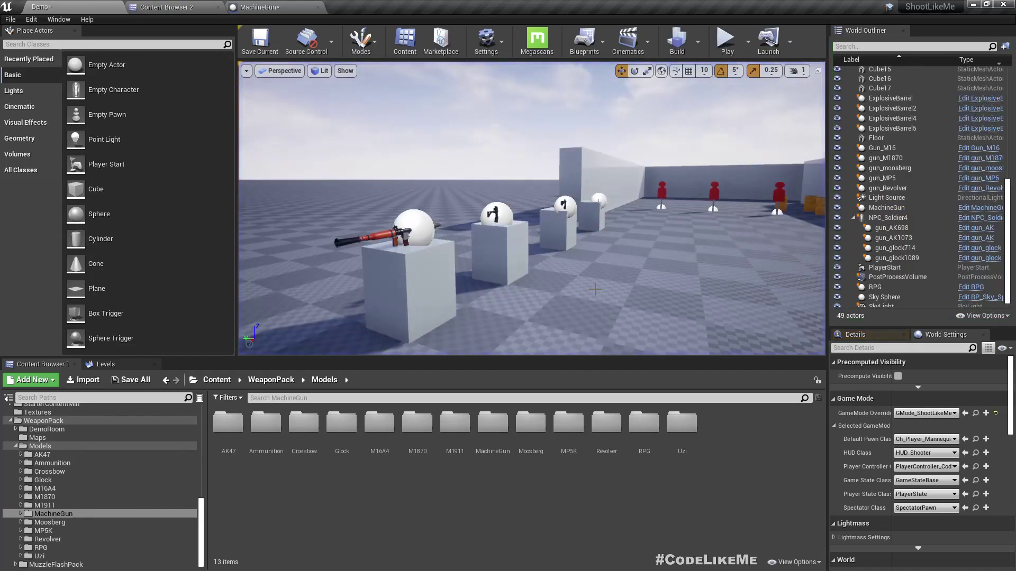
{"action": "key", "text": "alt+p"}
{"action": "key", "text": "F11"}
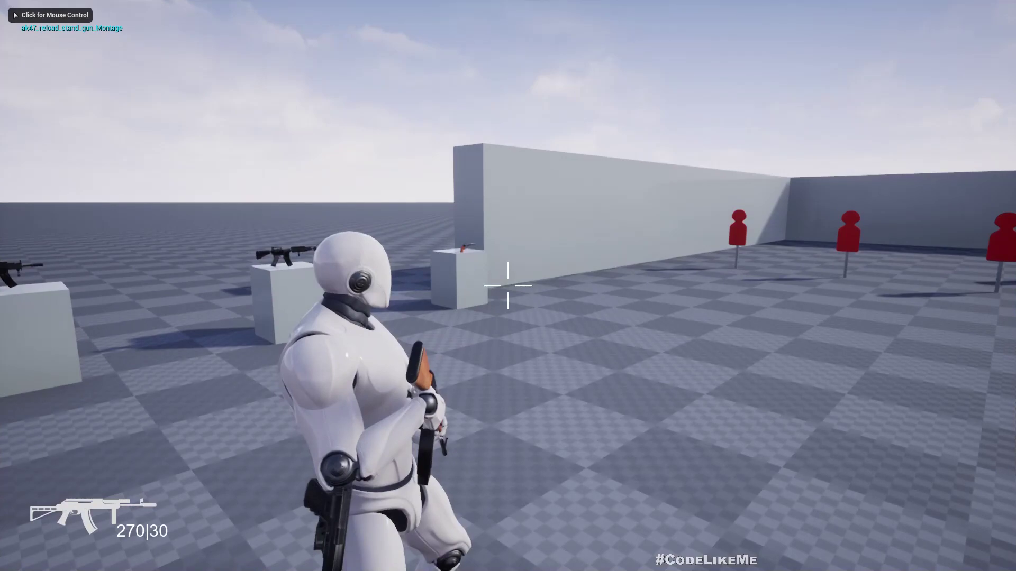
{"action": "left_click", "coordinate": [507, 286]}
- Pick up the machine gun, aim and fire at the targets, then end play
{"action": "key", "text": "w"}
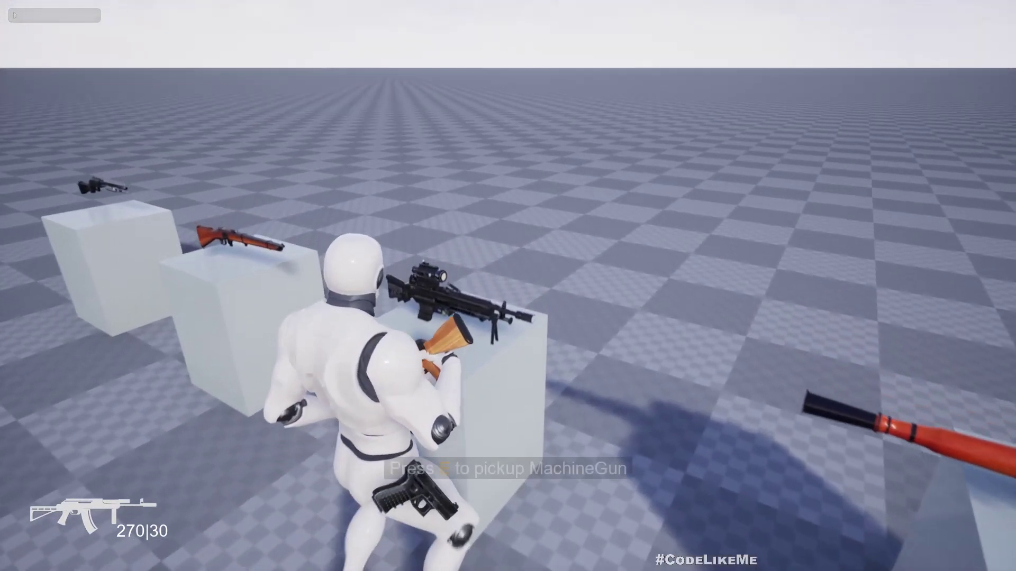
{"action": "key", "text": "e"}
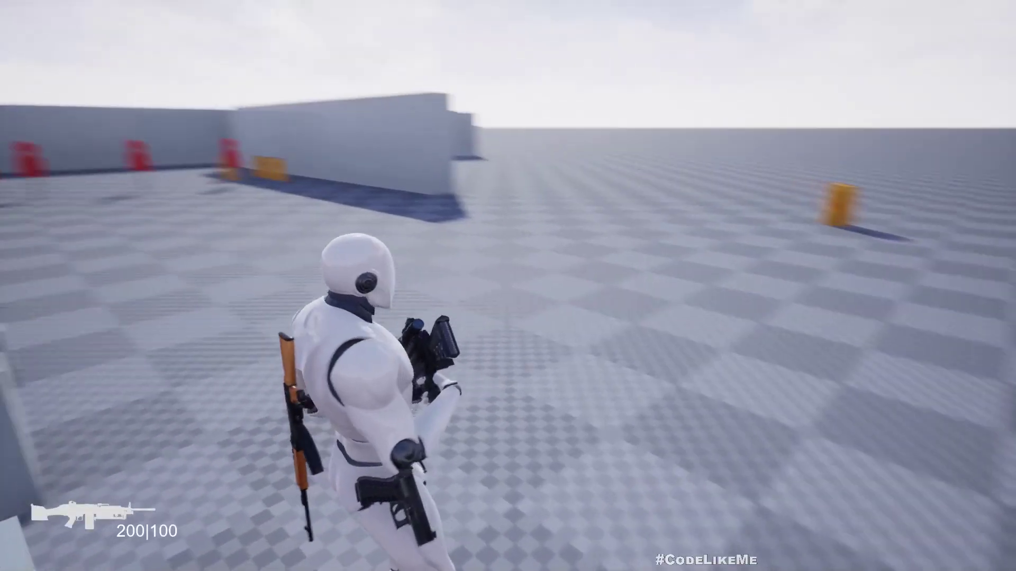
{"action": "right_click", "coordinate": [508, 285]}
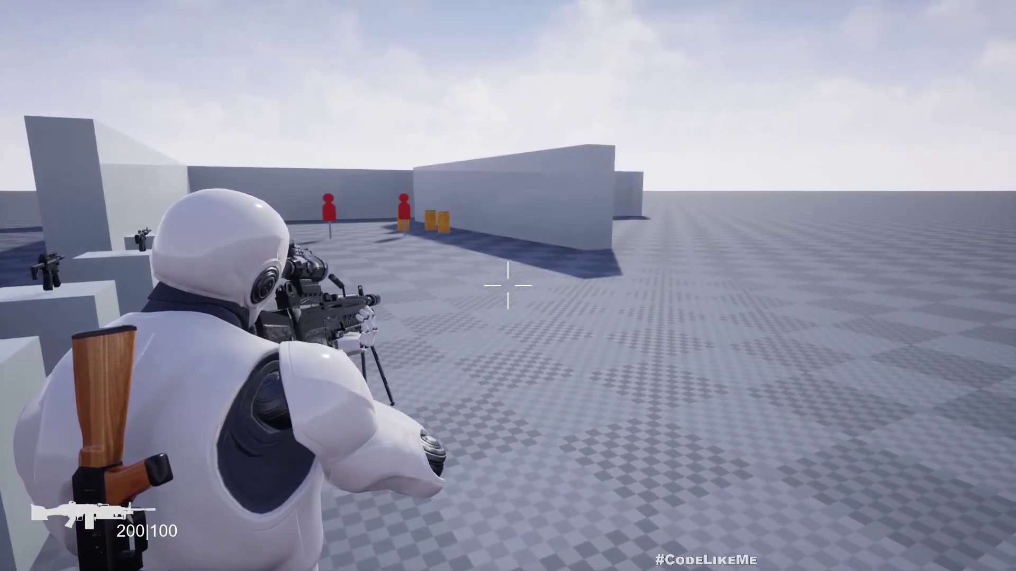
{"action": "left_click_drag", "start_coordinate": [507, 286], "coordinate": [508, 286]}
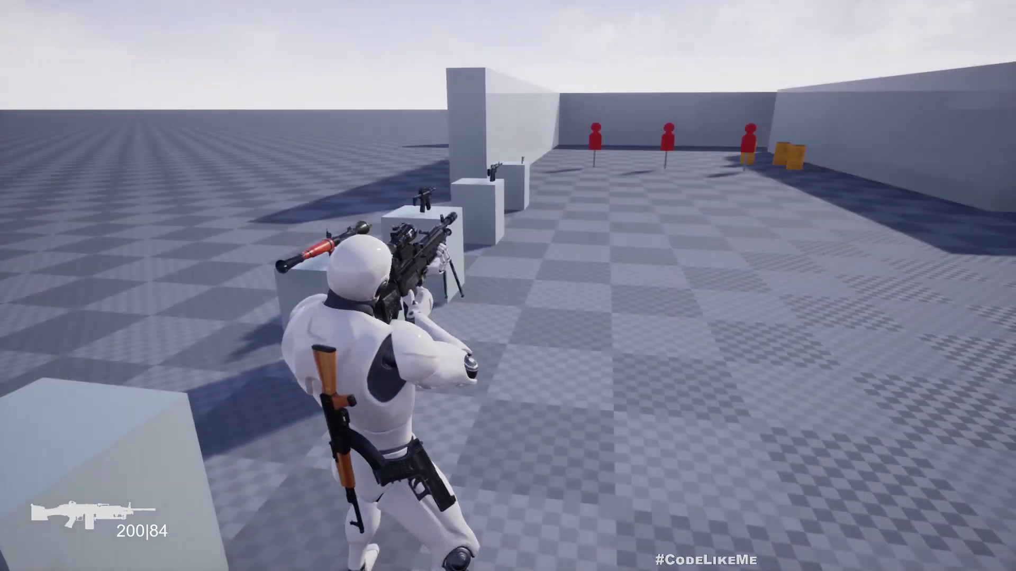
{"action": "key", "text": "Escape"}
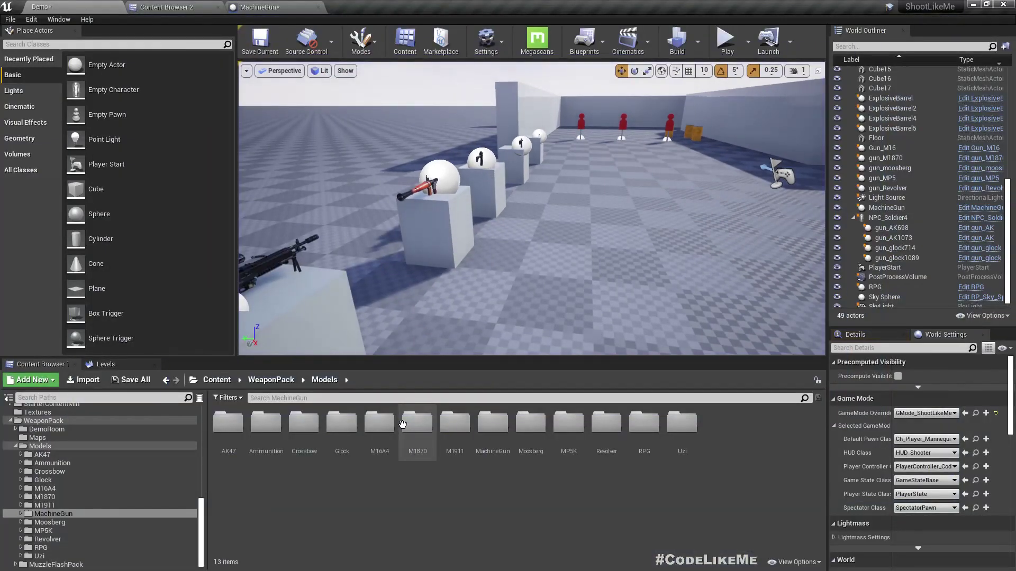
- Open parent BP_Gun and locate the Play Character Montage and Branch nodes in Fire
{"action": "left_click", "coordinate": [279, 5]}
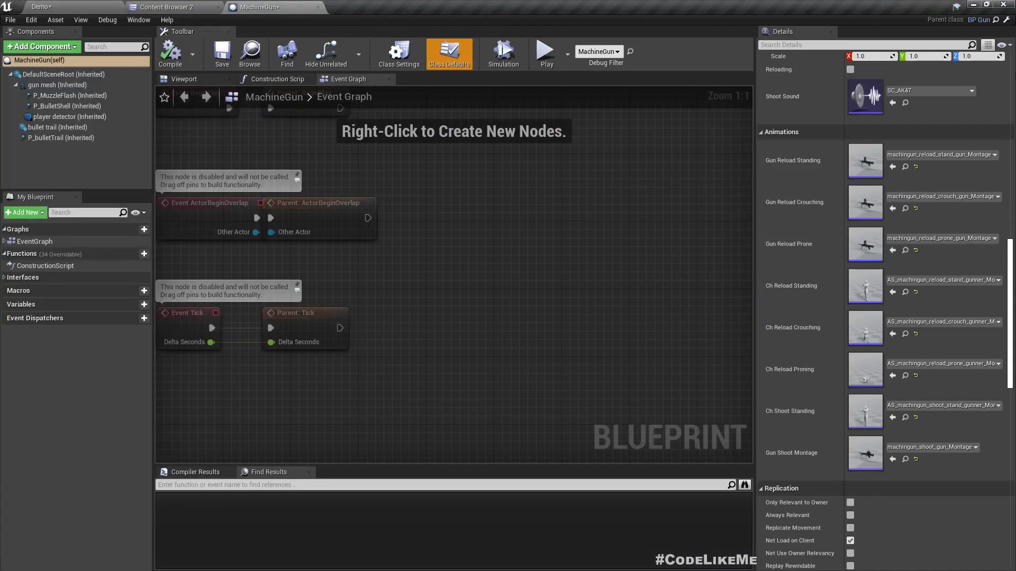
{"action": "left_click", "coordinate": [1004, 22]}
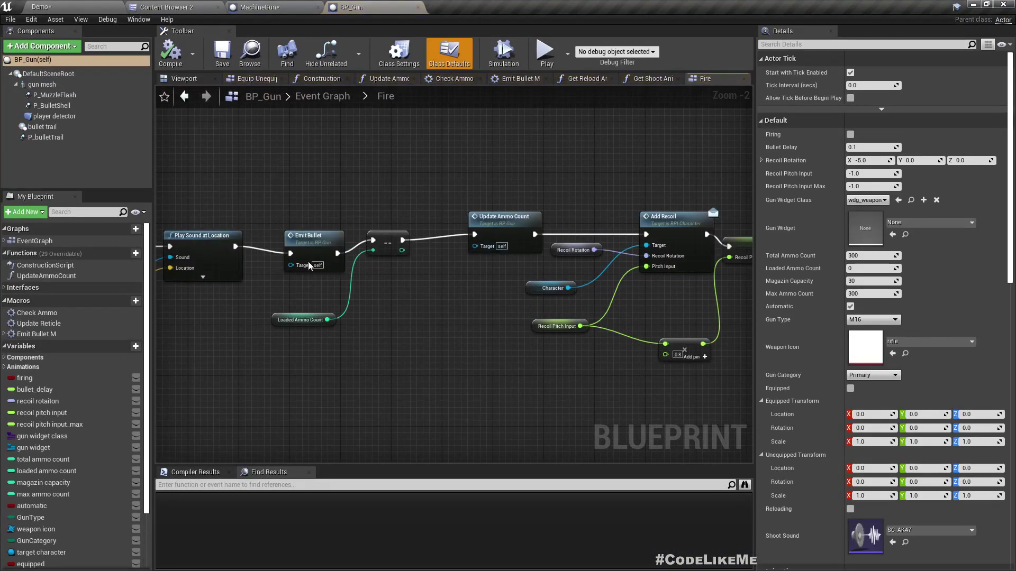
{"action": "scroll", "coordinate": [423, 180], "scroll_direction": "down", "scroll_amount": 5}
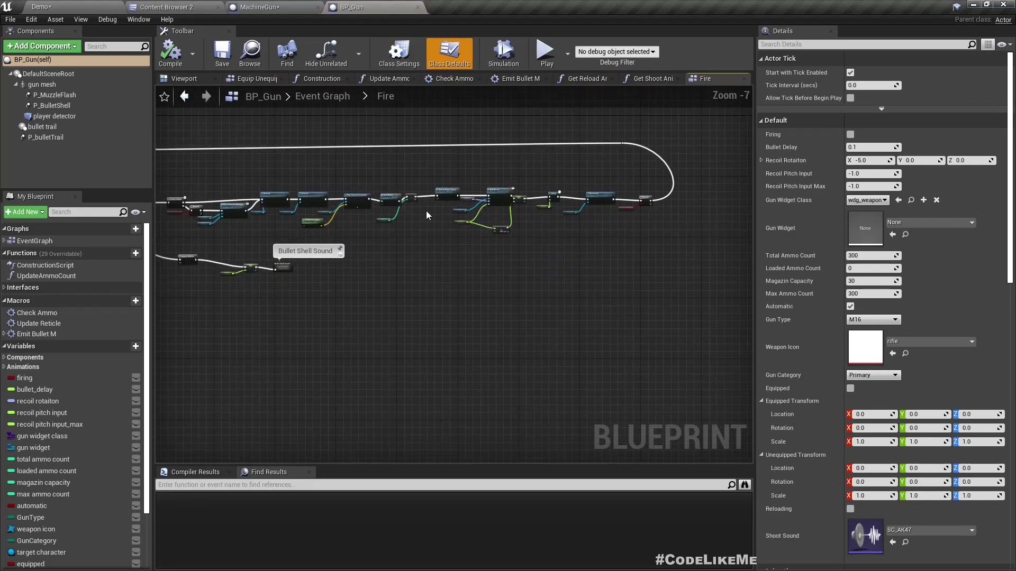
{"action": "scroll", "coordinate": [271, 214], "scroll_direction": "up", "scroll_amount": 3}
{"action": "scroll", "coordinate": [453, 244], "scroll_direction": "up", "scroll_amount": 2}
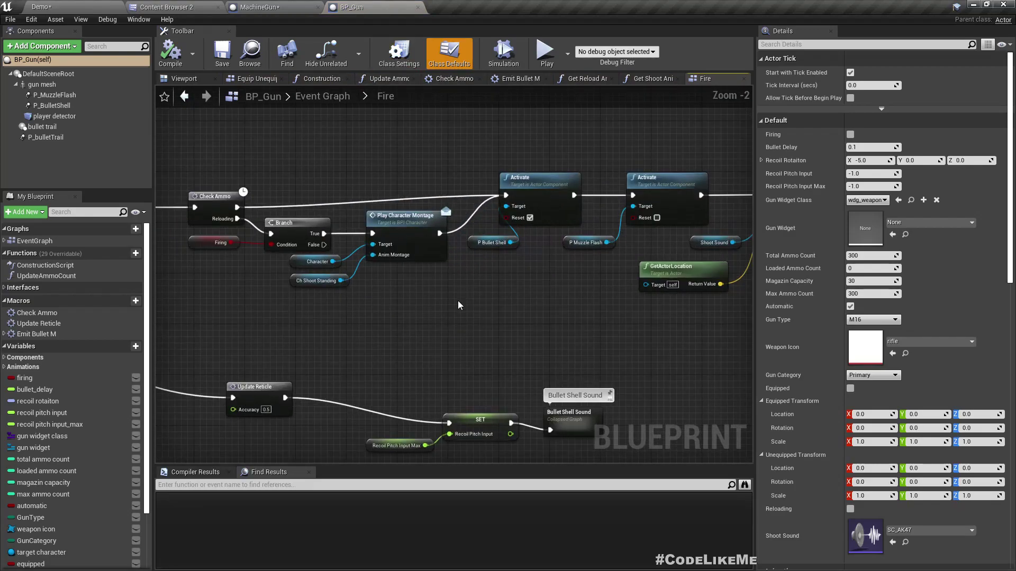
{"action": "right_click_drag", "start_coordinate": [458, 304], "coordinate": [813, 326]}
{"action": "right_click_drag", "start_coordinate": [786, 271], "coordinate": [507, 270]}
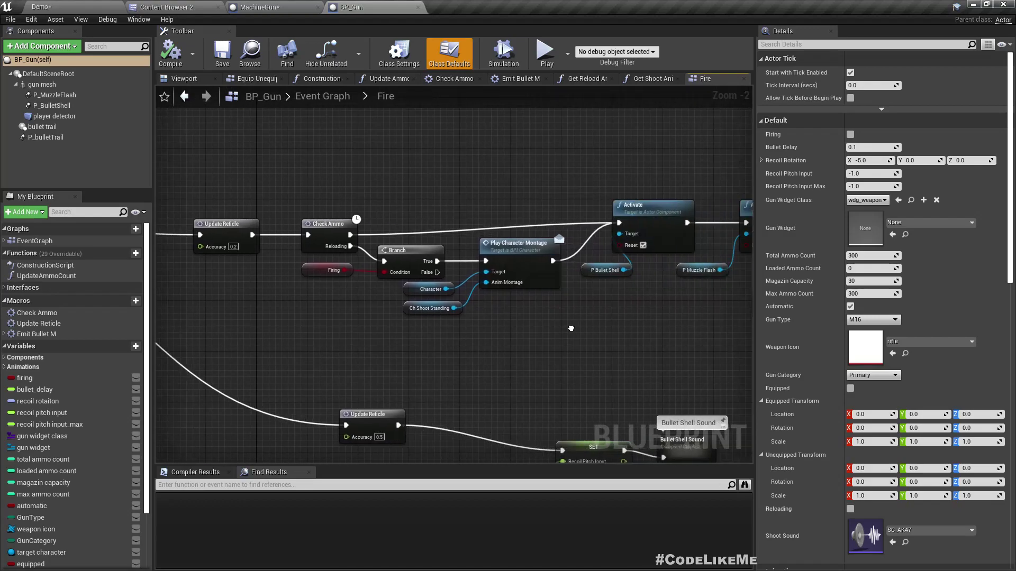
{"action": "left_click", "coordinate": [508, 273]}
{"action": "scroll", "coordinate": [489, 302], "scroll_direction": "up", "scroll_amount": 2}
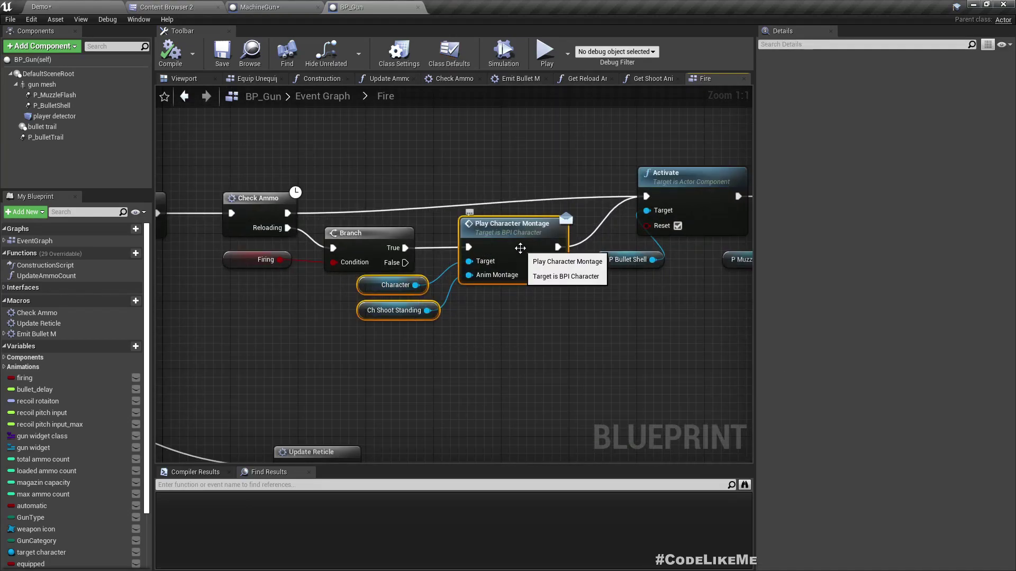
{"action": "scroll", "coordinate": [524, 292], "scroll_direction": "down", "scroll_amount": 2}
{"action": "scroll", "coordinate": [567, 332], "scroll_direction": "down", "scroll_amount": 1}
{"action": "mouse_move", "coordinate": [567, 333]}
{"action": "right_mouse_down"}
{"action": "mouse_move", "coordinate": [703, 360]}
{"action": "mouse_move", "coordinate": [750, 320]}
{"action": "right_mouse_up"}
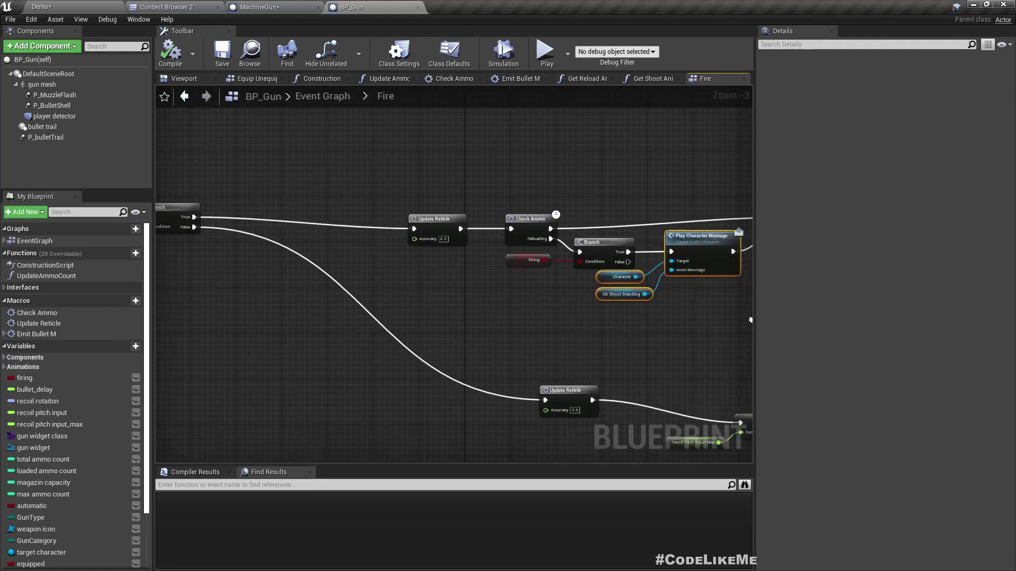
{"action": "mouse_move", "coordinate": [750, 320]}
{"action": "right_mouse_down"}
{"action": "mouse_move", "coordinate": [420, 314]}
{"action": "mouse_move", "coordinate": [194, 323]}
{"action": "right_mouse_up"}
{"action": "mouse_move", "coordinate": [531, 330]}
{"action": "right_mouse_down"}
{"action": "mouse_move", "coordinate": [262, 334]}
{"action": "mouse_move", "coordinate": [719, 334]}
{"action": "mouse_move", "coordinate": [751, 357]}
{"action": "right_mouse_up"}
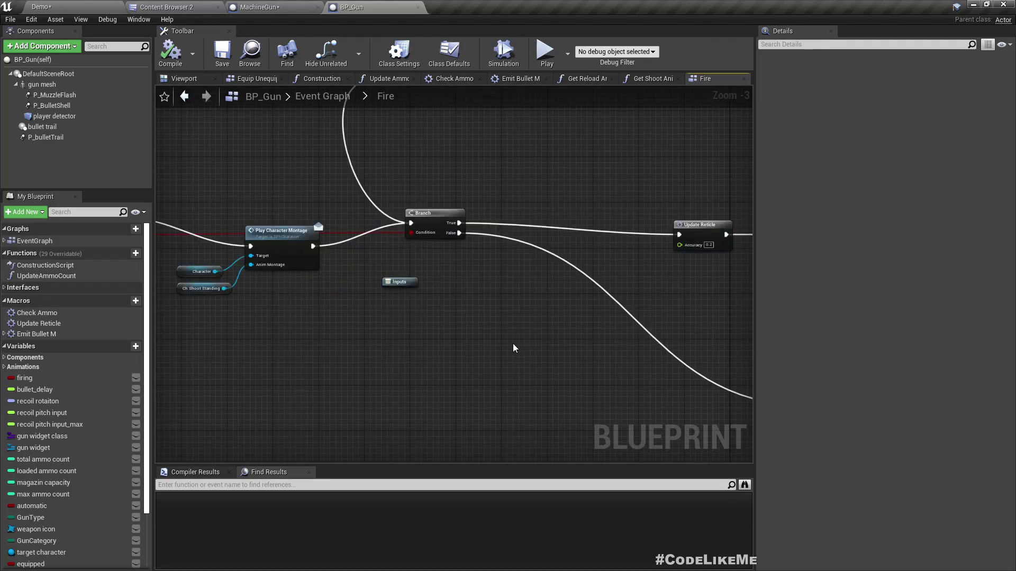
{"action": "mouse_move", "coordinate": [513, 348]}
{"action": "right_mouse_down"}
{"action": "mouse_move", "coordinate": [447, 322]}
{"action": "mouse_move", "coordinate": [580, 326]}
{"action": "right_mouse_up"}
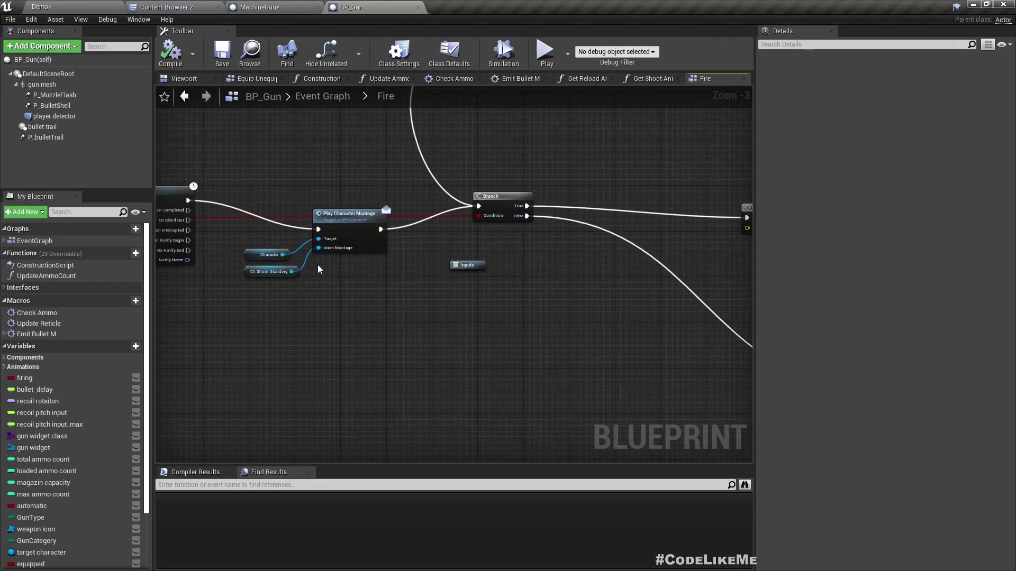
{"action": "right_click_drag", "start_coordinate": [536, 231], "coordinate": [454, 348]}
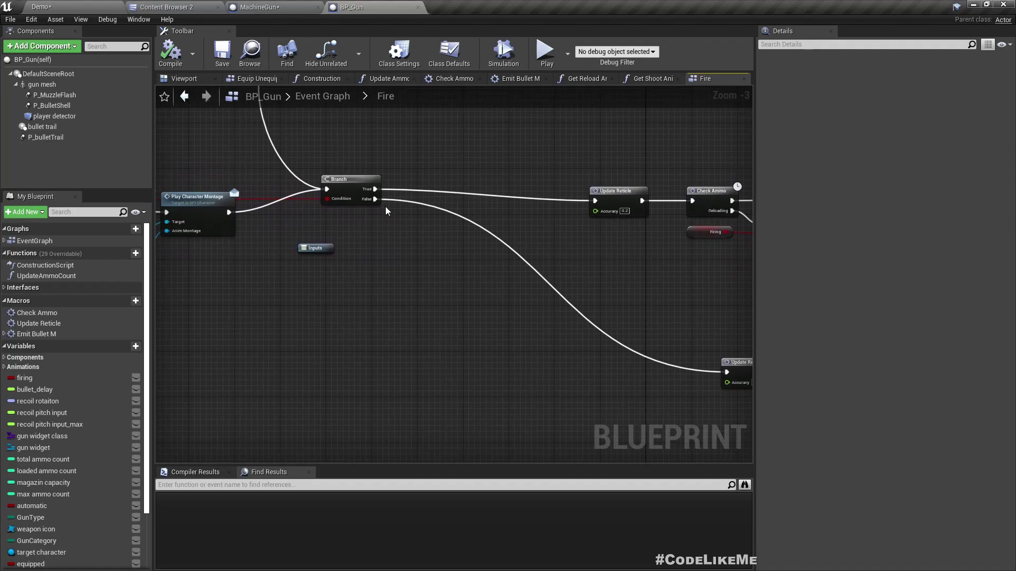
{"action": "right_click_drag", "start_coordinate": [371, 229], "coordinate": [548, 323]}
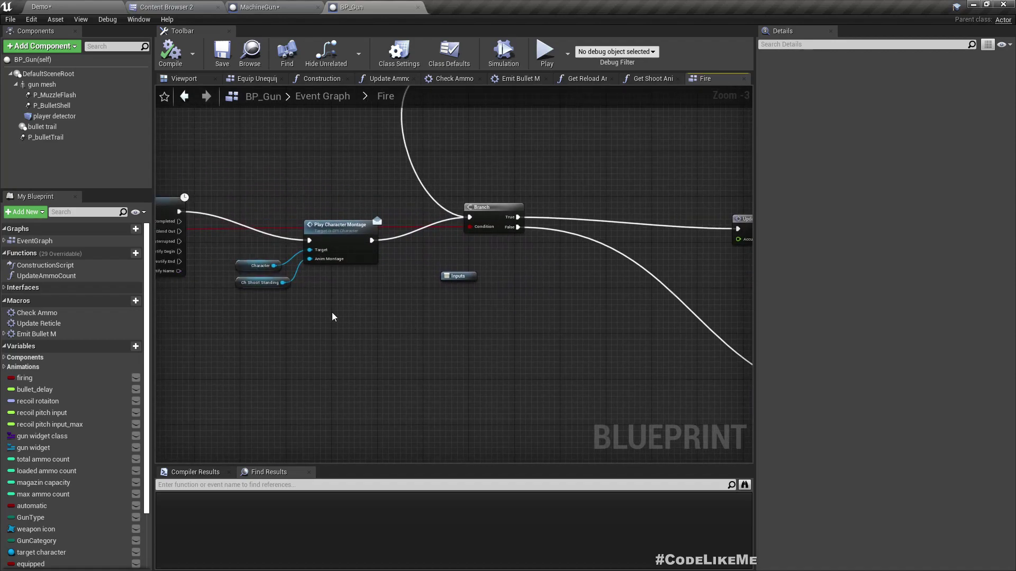
- Add Stop Character Montage from Character, fed Ch Shoot Standing and wired to Branch False
{"action": "left_click_drag", "start_coordinate": [274, 266], "coordinate": [473, 336]}
{"action": "type", "text": "stopch"}
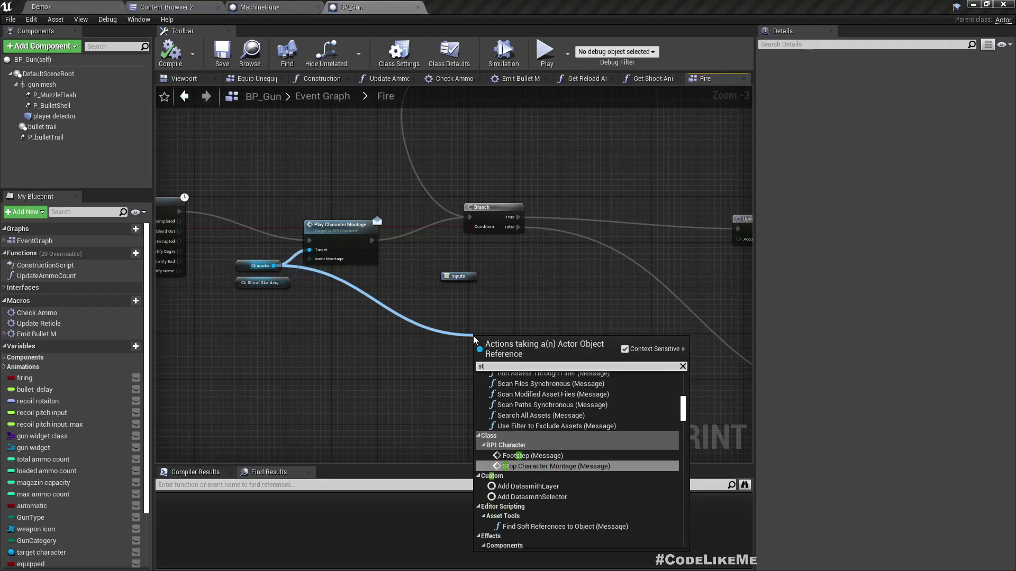
{"action": "key", "text": "Return"}
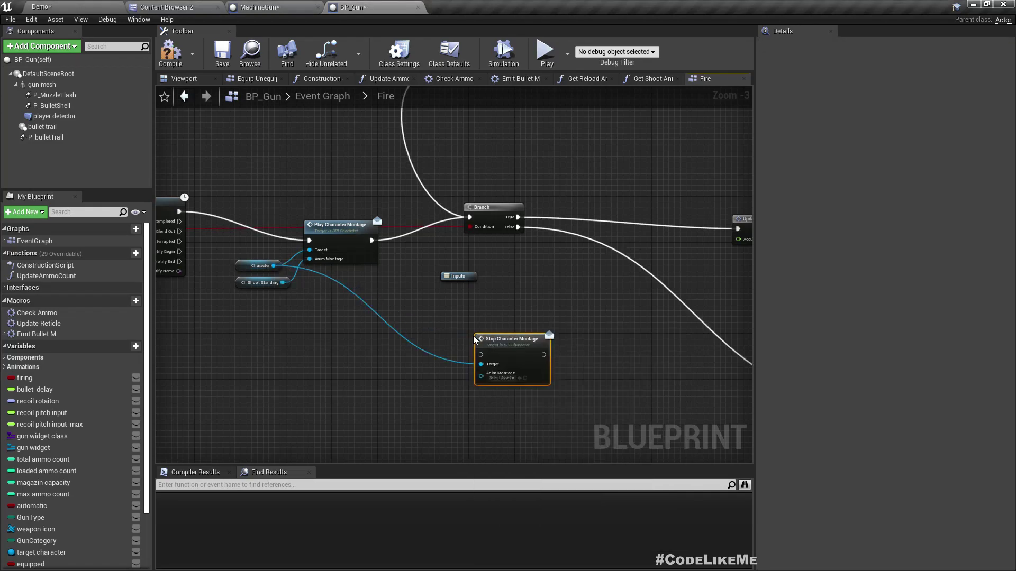
{"action": "mouse_move", "coordinate": [282, 283]}
{"action": "left_mouse_down"}
{"action": "mouse_move", "coordinate": [441, 369]}
{"action": "mouse_move", "coordinate": [484, 379]}
{"action": "left_mouse_up"}
{"action": "left_click_drag", "start_coordinate": [549, 352], "coordinate": [561, 360]}
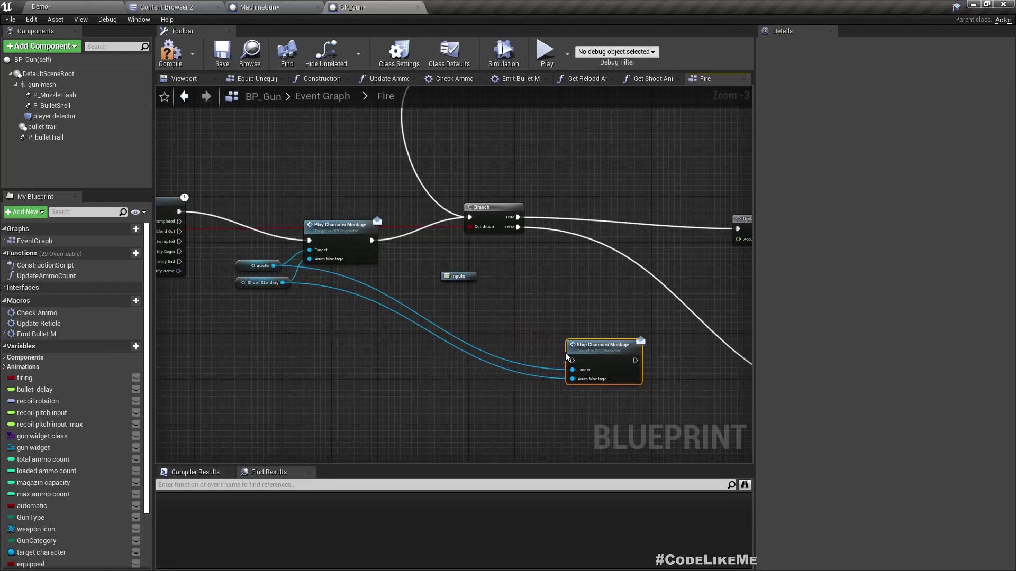
{"action": "left_click_drag", "start_coordinate": [571, 363], "coordinate": [545, 264]}
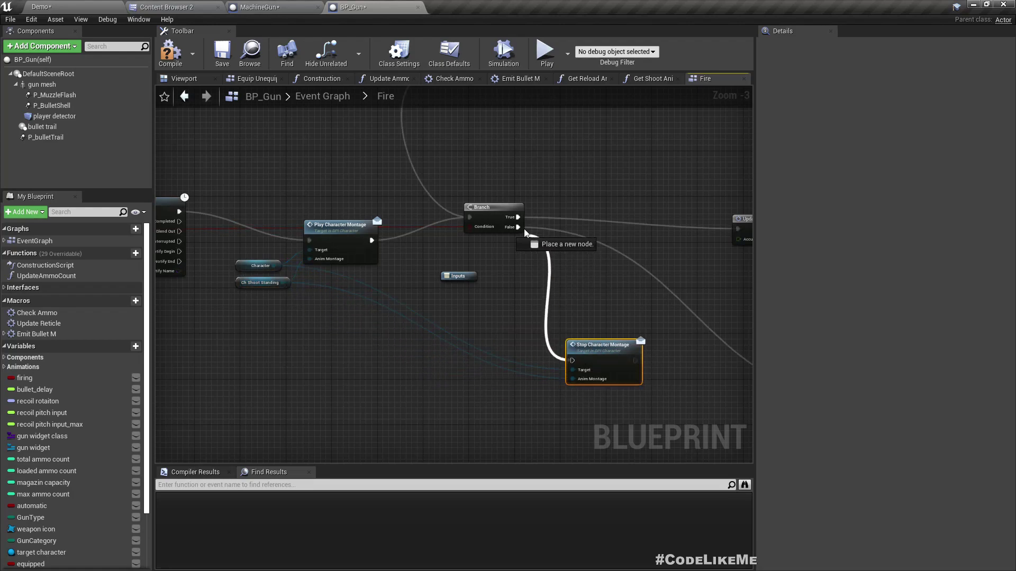
{"action": "left_click_drag", "start_coordinate": [520, 228], "coordinate": [517, 227]}
{"action": "right_click_drag", "start_coordinate": [452, 301], "coordinate": [226, 246]}
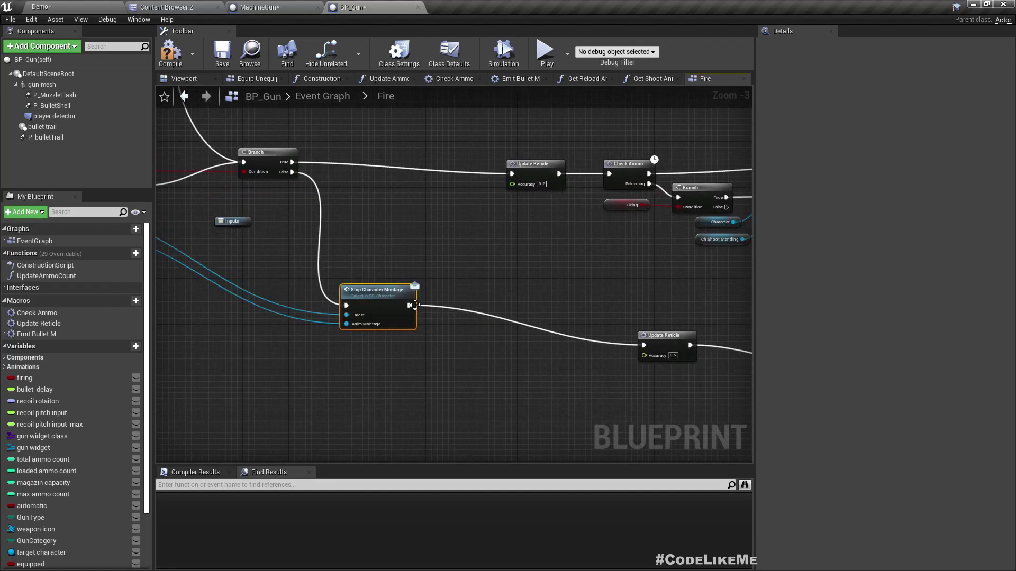
- Tidy the Stop Character Montage node, start play, and switch to the machine gun
{"action": "left_click_drag", "start_coordinate": [383, 299], "coordinate": [508, 339]}
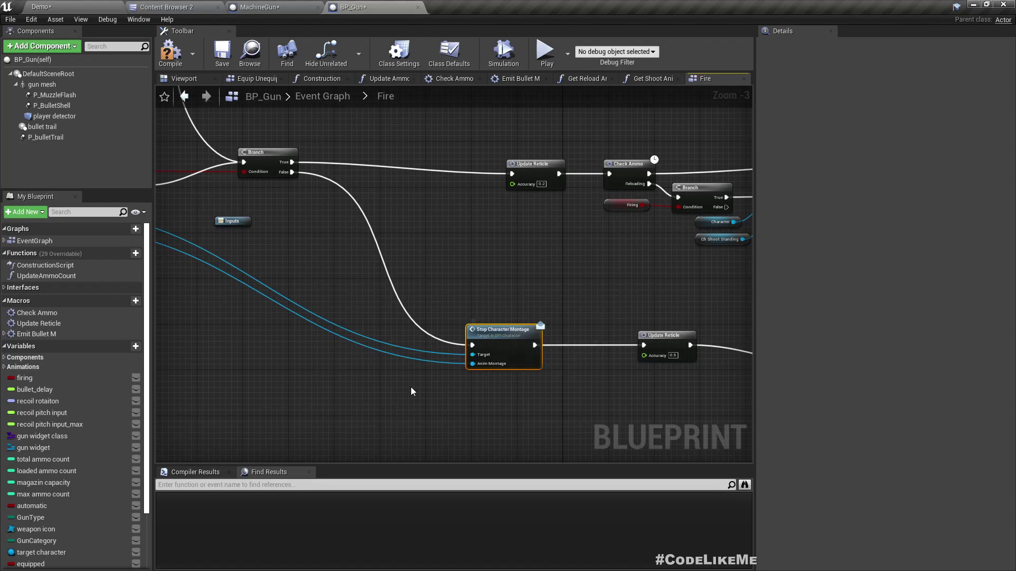
{"action": "right_click_drag", "start_coordinate": [411, 390], "coordinate": [500, 387]}
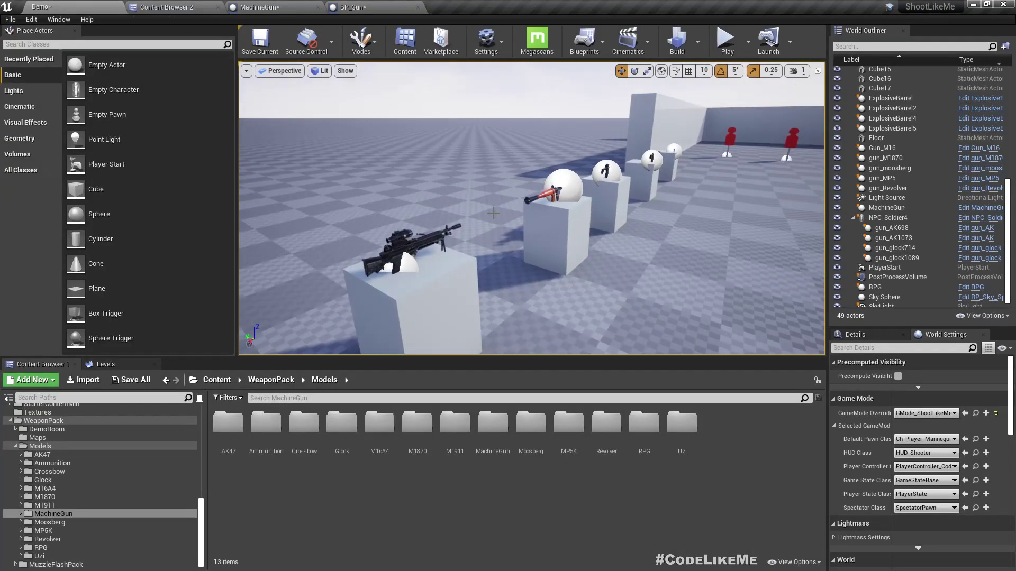
{"action": "key", "text": "F11"}
{"action": "key", "text": "alt+p"}
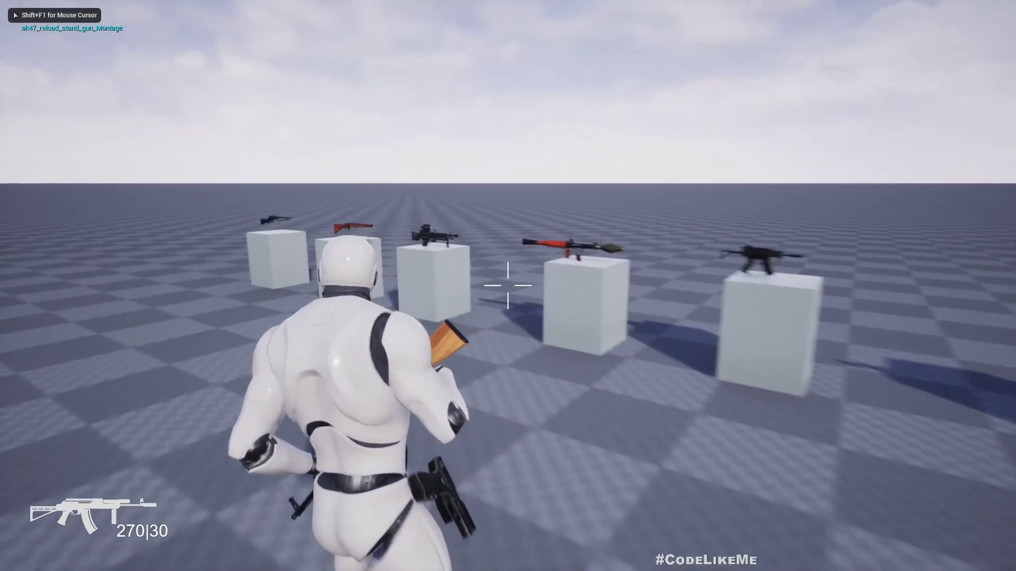
{"action": "key", "text": "w"}
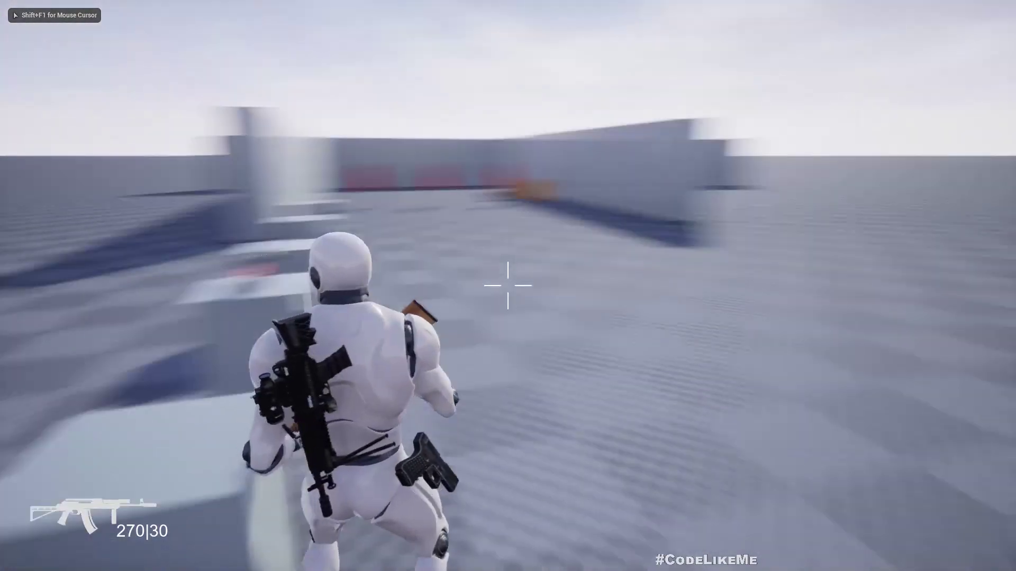
{"action": "key", "text": "2"}
- Aim and fire three bursts at the targets, then end the session
{"action": "right_click", "coordinate": [508, 285]}
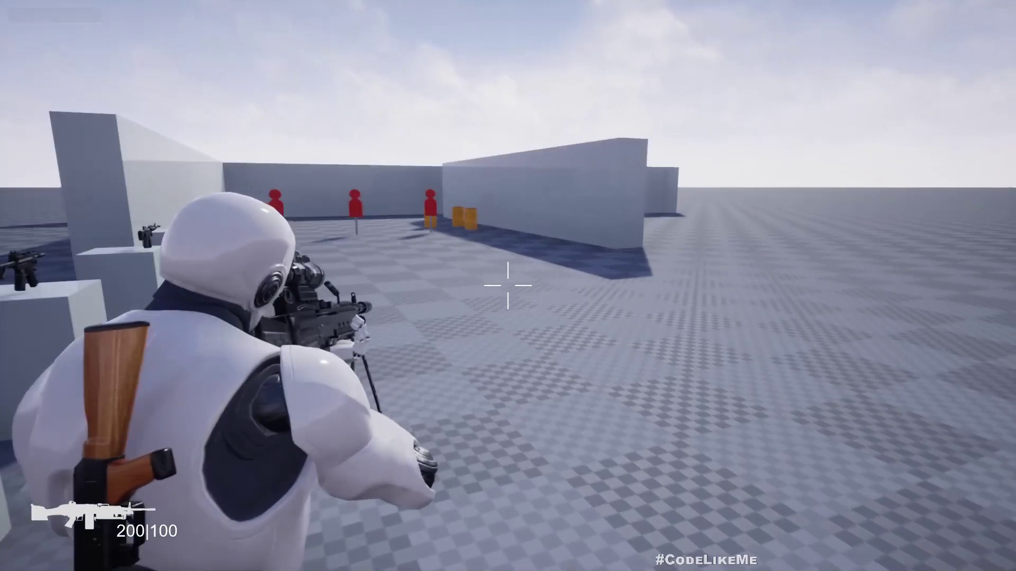
{"action": "left_click", "coordinate": [508, 286]}
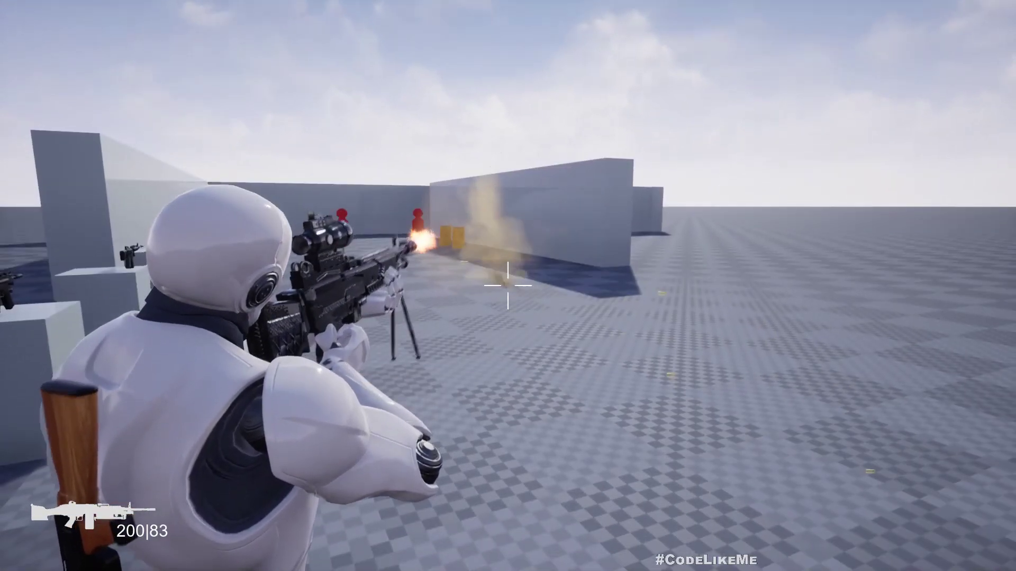
{"action": "left_click", "coordinate": [509, 286]}
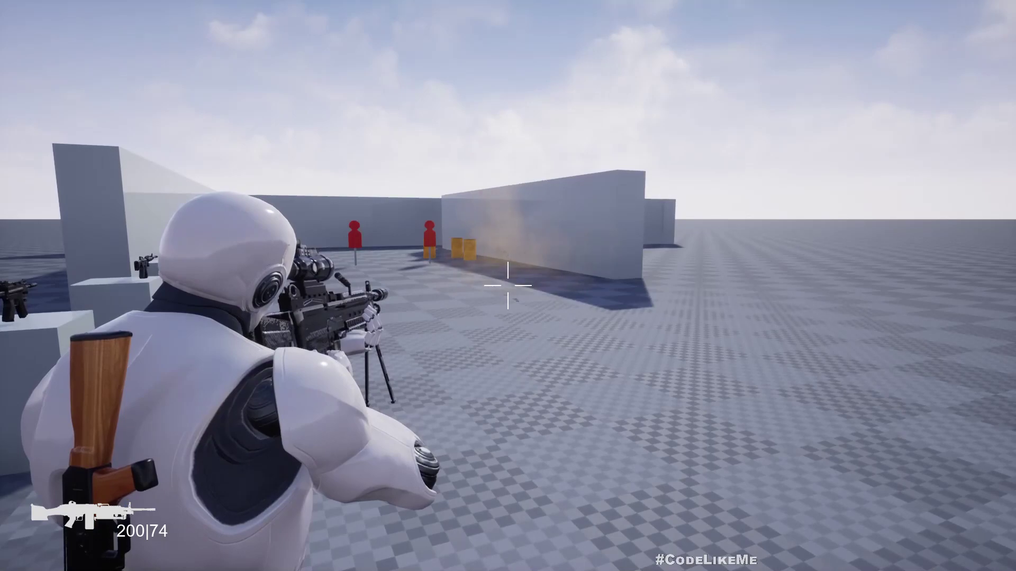
{"action": "left_click", "coordinate": [508, 285]}
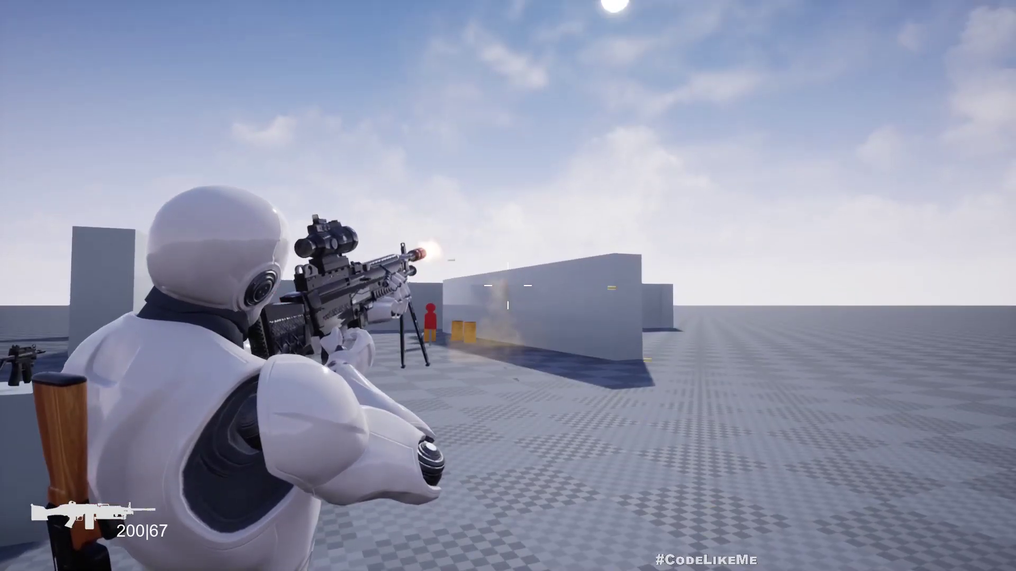
{"action": "key", "text": "Escape"}
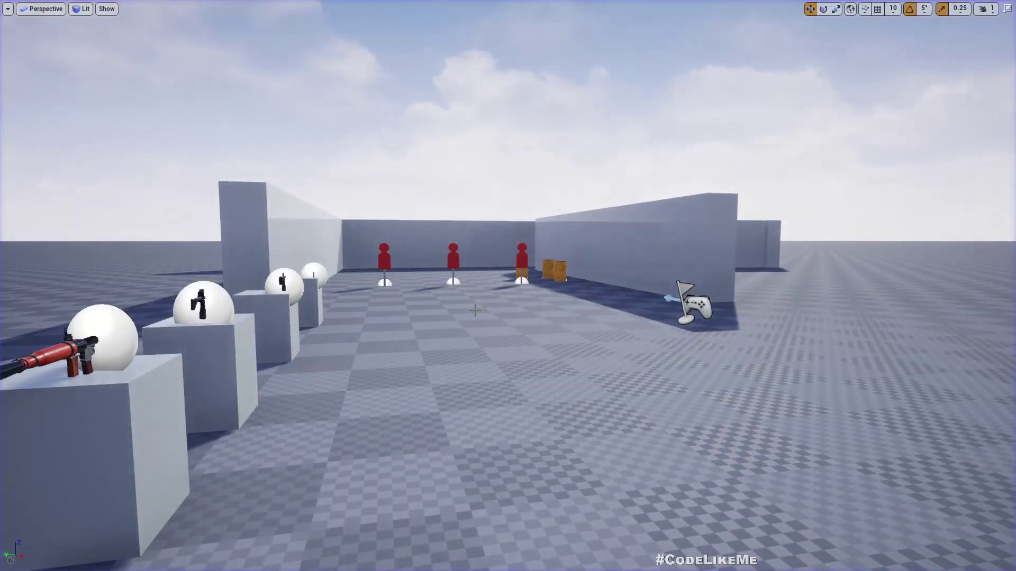
- In a new session, fire until the magazine empties and reloads, then stop
{"action": "key", "text": "alt+p"}
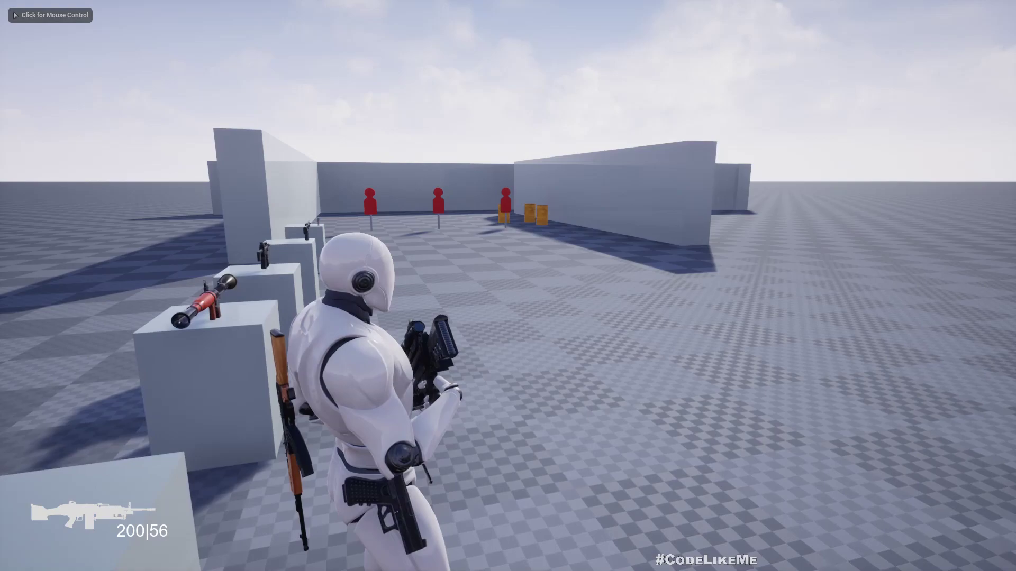
{"action": "left_click", "coordinate": [508, 286]}
{"action": "right_click", "coordinate": [509, 286]}
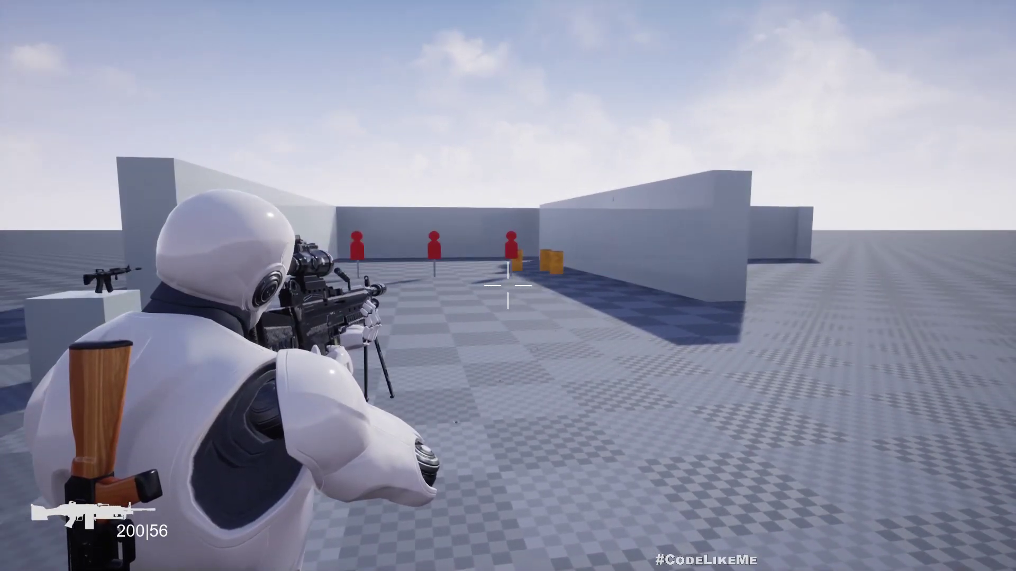
{"action": "left_click", "coordinate": [508, 286]}
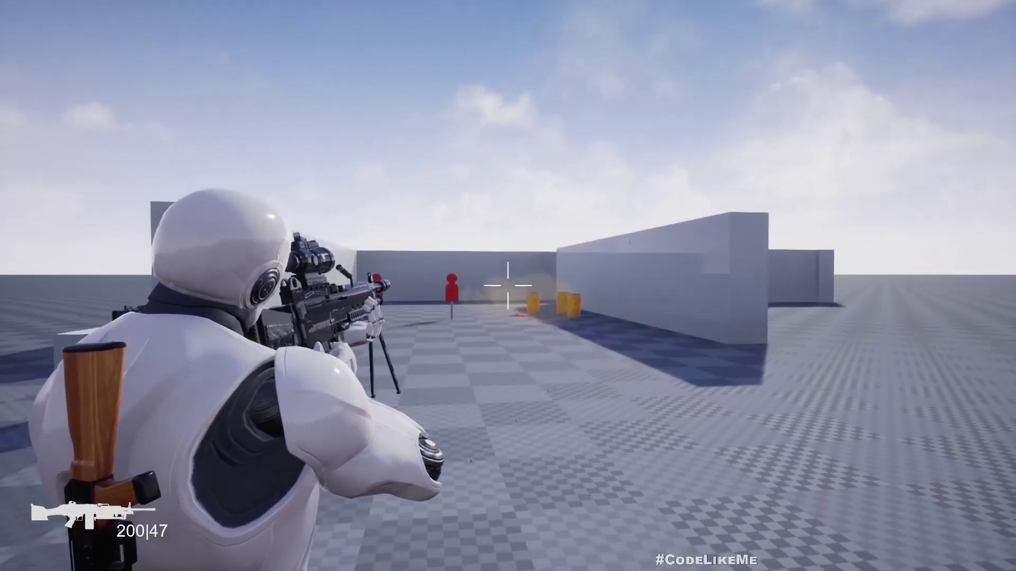
{"action": "left_click", "coordinate": [508, 285]}
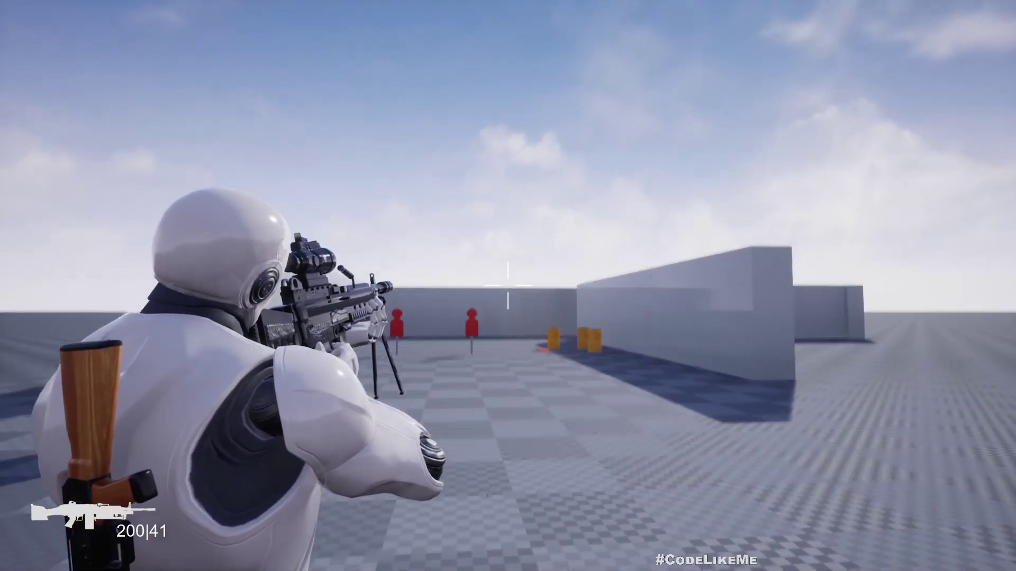
{"action": "left_click", "coordinate": [508, 286]}
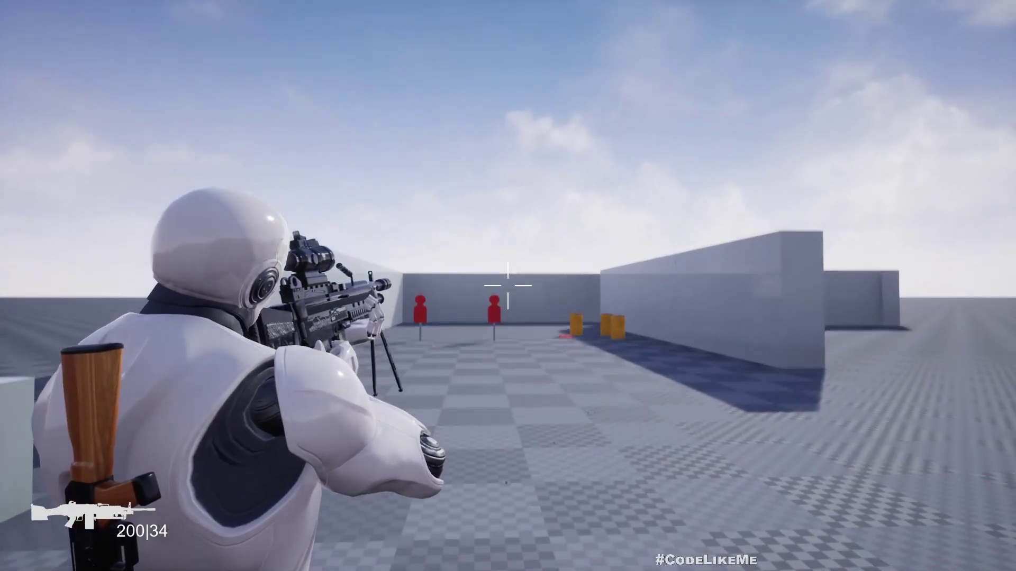
{"action": "left_click", "coordinate": [508, 287]}
{"action": "left_click", "coordinate": [508, 286]}
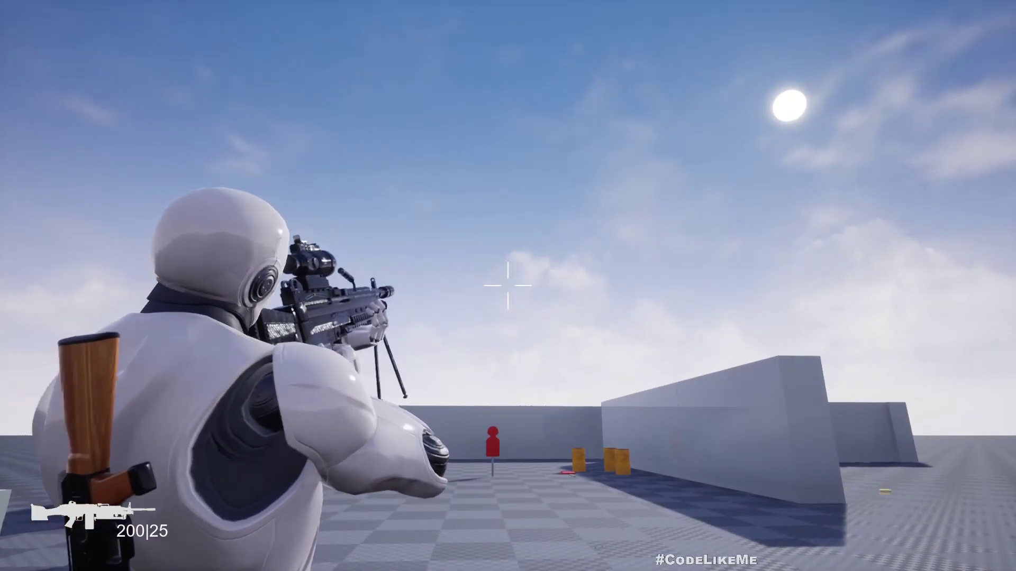
{"action": "left_click", "coordinate": [508, 286]}
{"action": "left_click", "coordinate": [508, 286]}
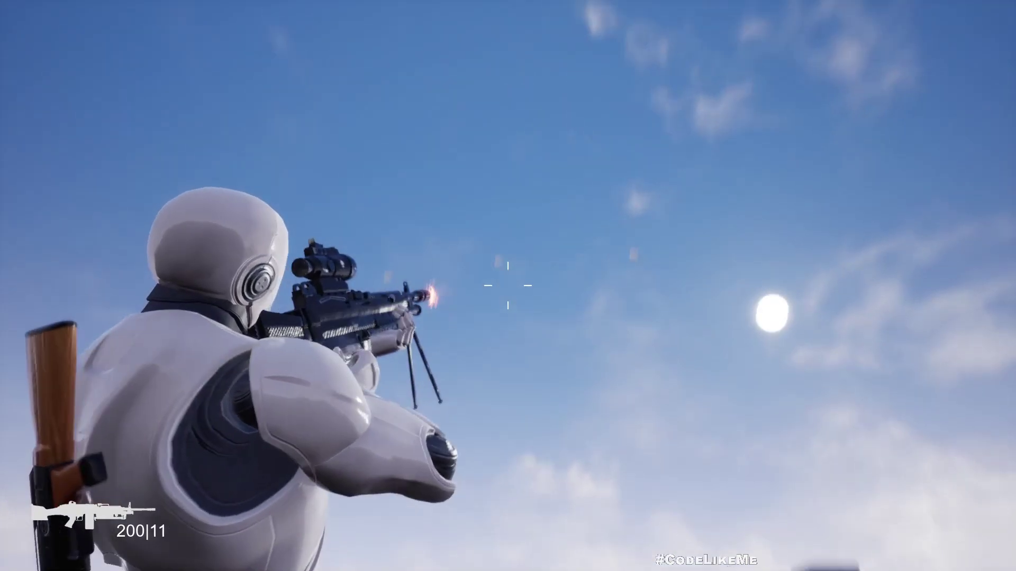
{"action": "left_click", "coordinate": [508, 286]}
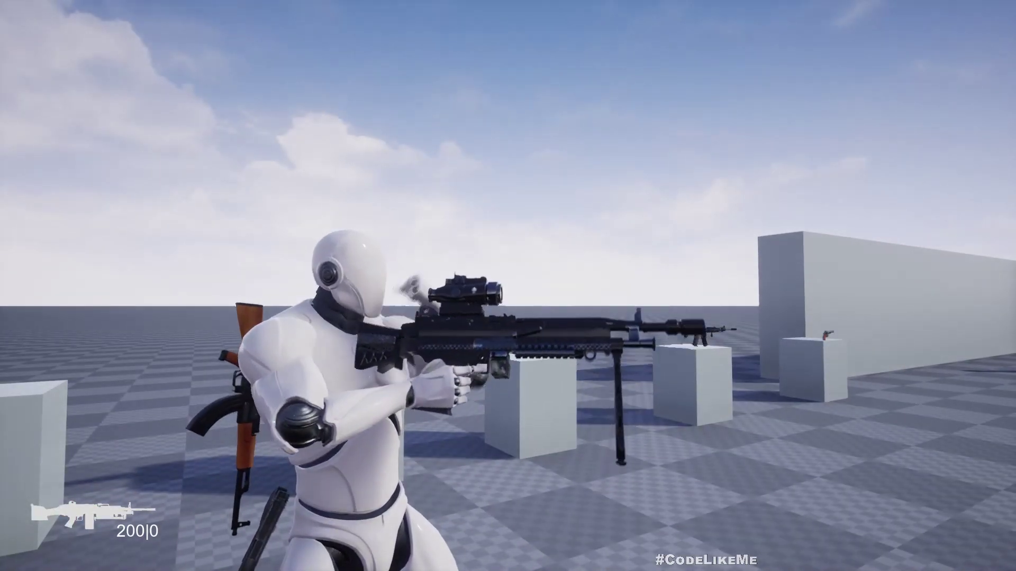
{"action": "key", "text": "Escape"}
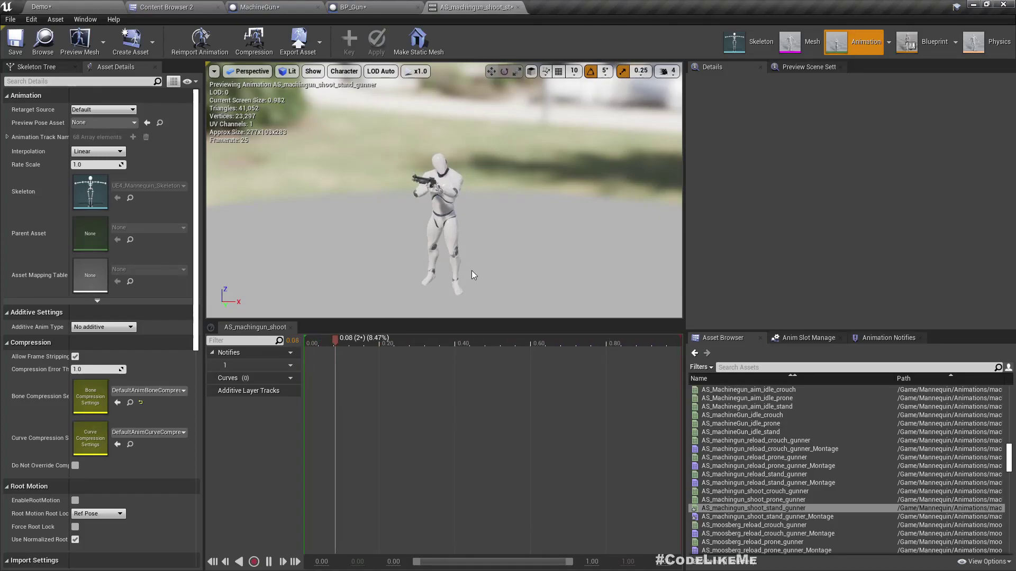
- Select AS_machingun_shoot_stand_gunner, then cycle tabs back to the Characters/Soldier assets
{"action": "left_click", "coordinate": [744, 509]}
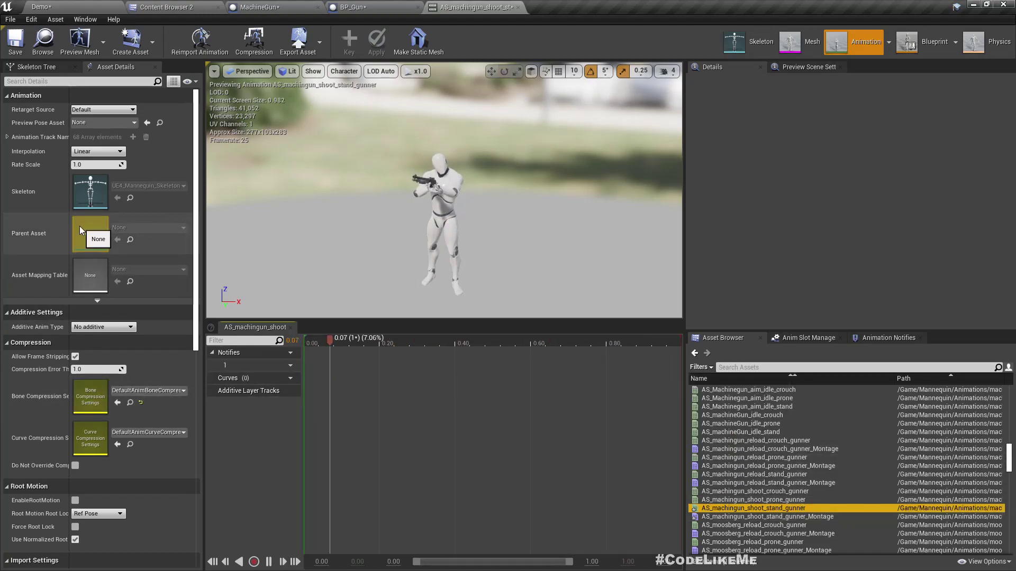
{"action": "left_click", "coordinate": [164, 7]}
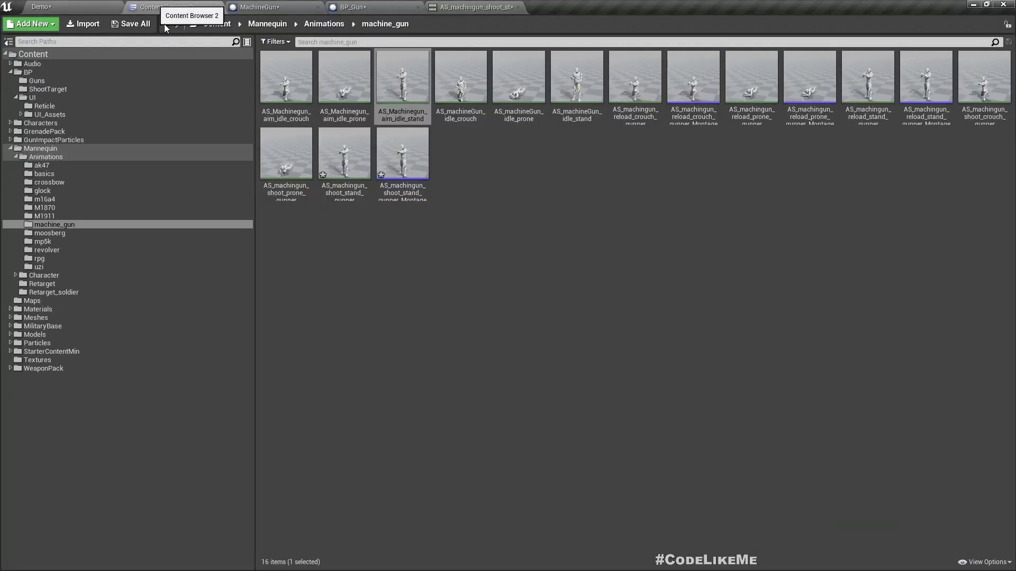
{"action": "left_click", "coordinate": [100, 5]}
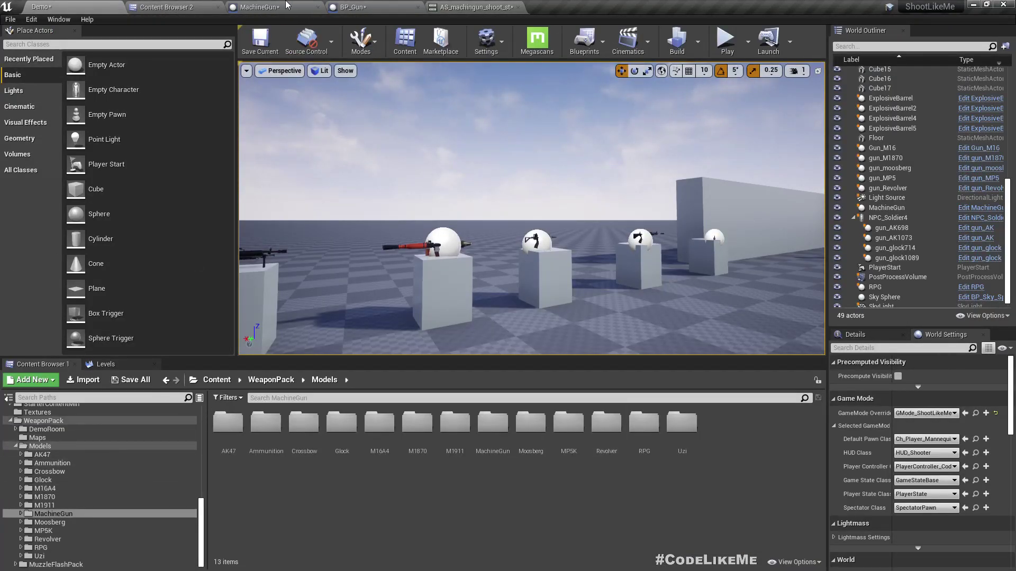
{"action": "left_click", "coordinate": [146, 8]}
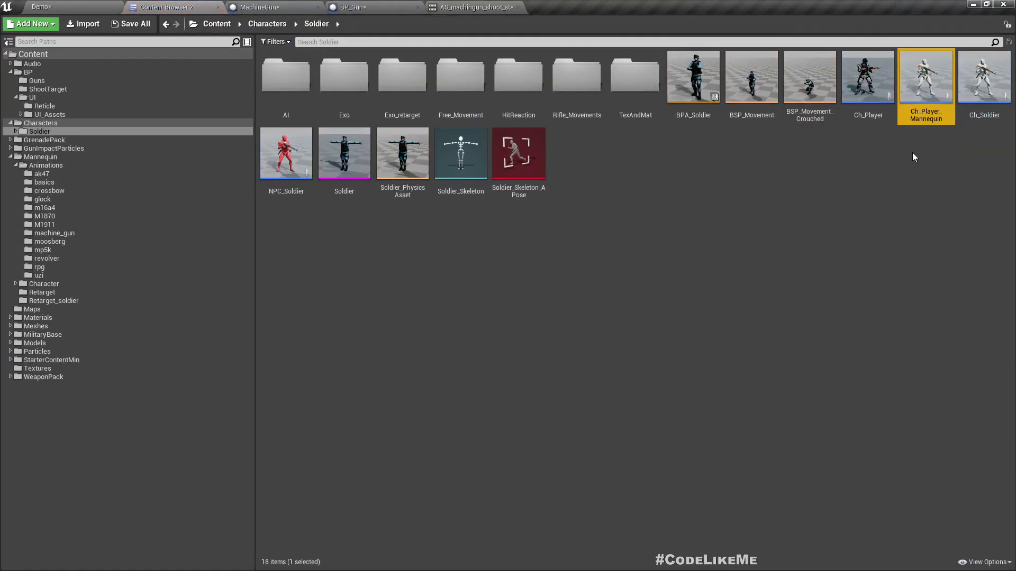
- Open Ch_Player_Mannequin and its mesh's animation blueprint BPA_CharacterNew
{"action": "double_click", "coordinate": [928, 79]}
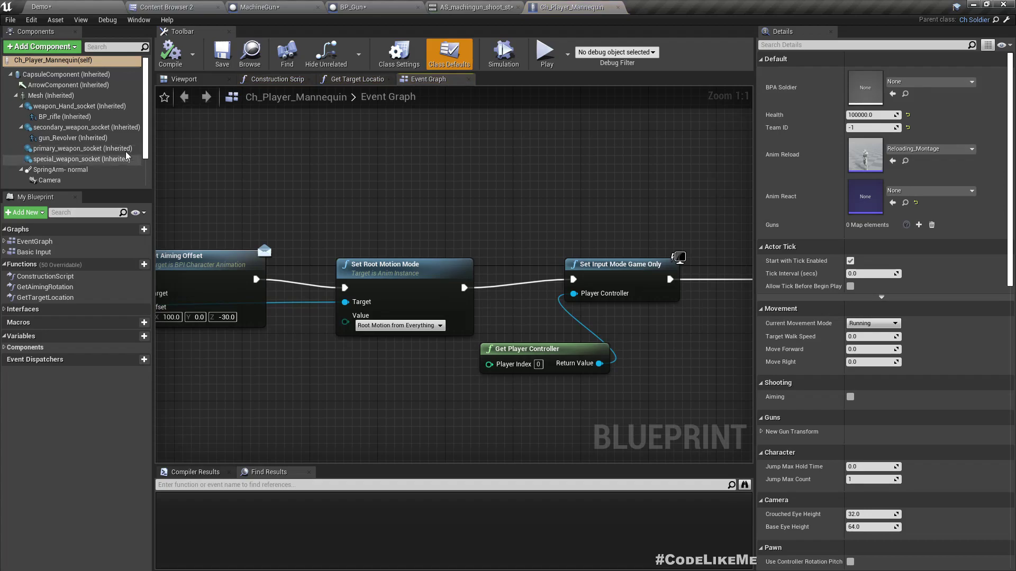
{"action": "left_click", "coordinate": [77, 96]}
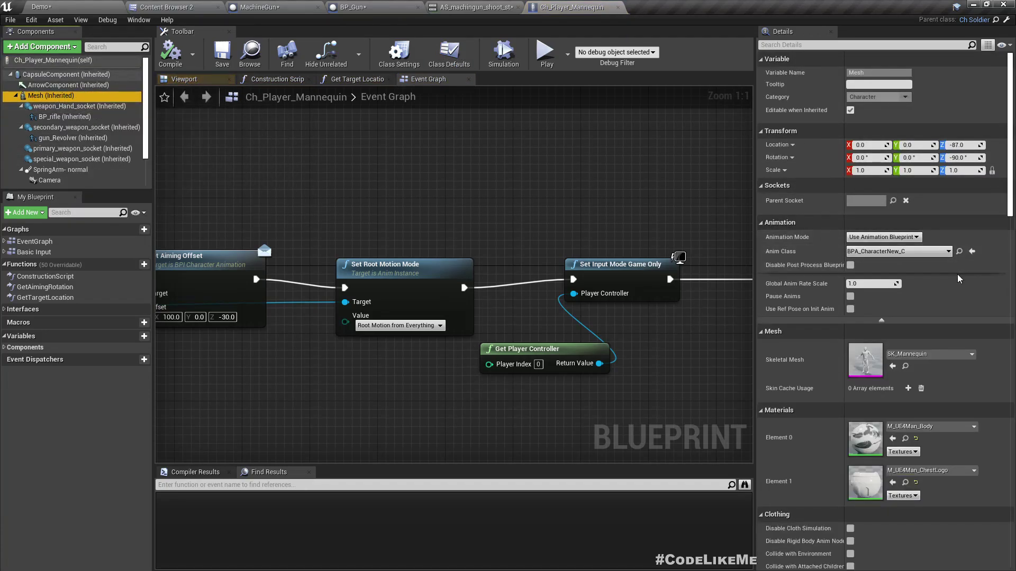
{"action": "left_click", "coordinate": [958, 252]}
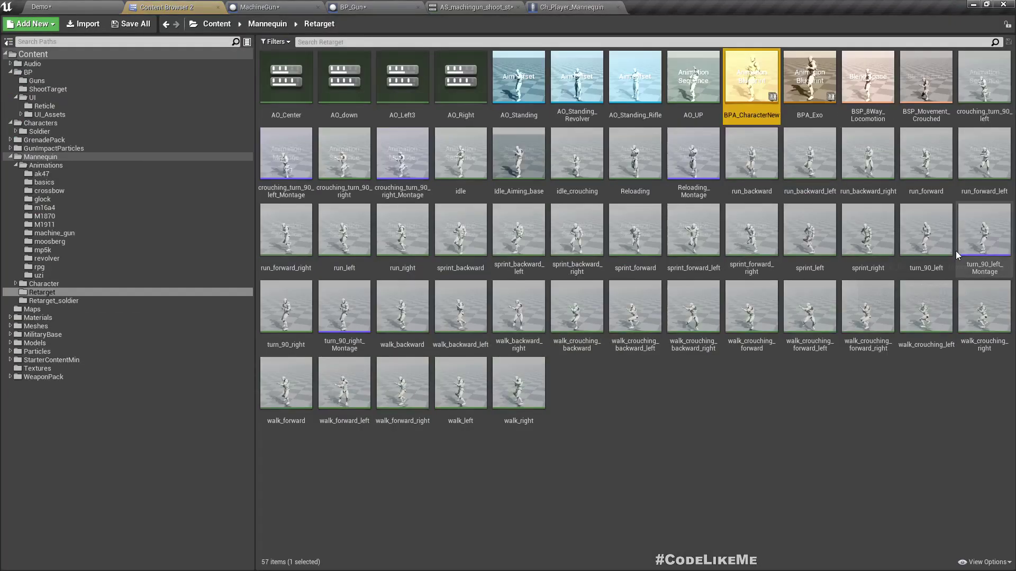
{"action": "double_click", "coordinate": [740, 73]}
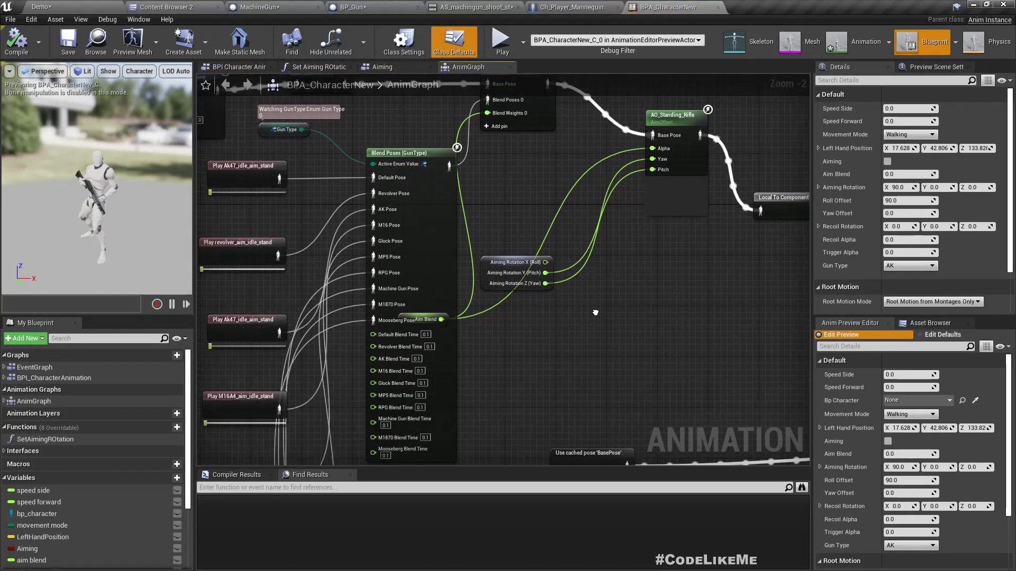
- Inspect the Machinegun idle pose node and the Blend Poses (GunType) node
{"action": "mouse_move", "coordinate": [740, 384]}
{"action": "right_mouse_down"}
{"action": "mouse_move", "coordinate": [424, 305]}
{"action": "mouse_move", "coordinate": [407, 343]}
{"action": "right_mouse_up"}
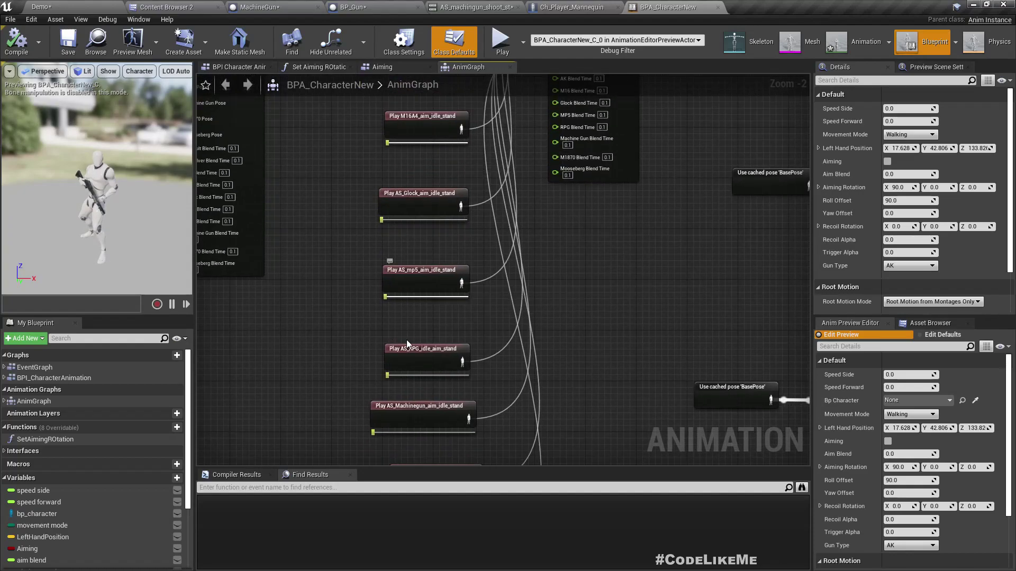
{"action": "right_click_drag", "start_coordinate": [406, 387], "coordinate": [410, 256]}
{"action": "left_click", "coordinate": [412, 287]}
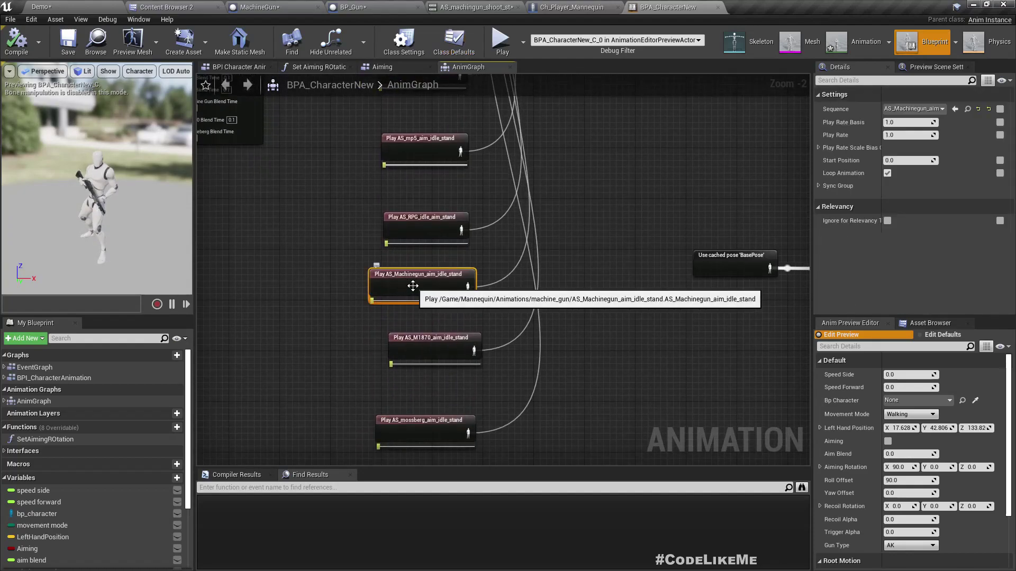
{"action": "right_click_drag", "start_coordinate": [656, 189], "coordinate": [612, 341]}
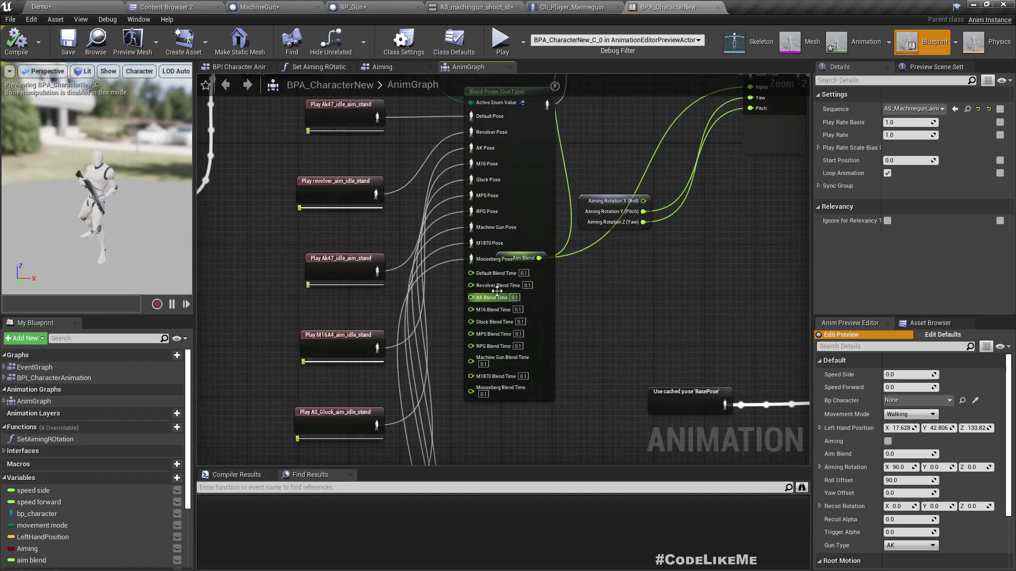
{"action": "scroll", "coordinate": [497, 291], "scroll_direction": "up", "scroll_amount": 2}
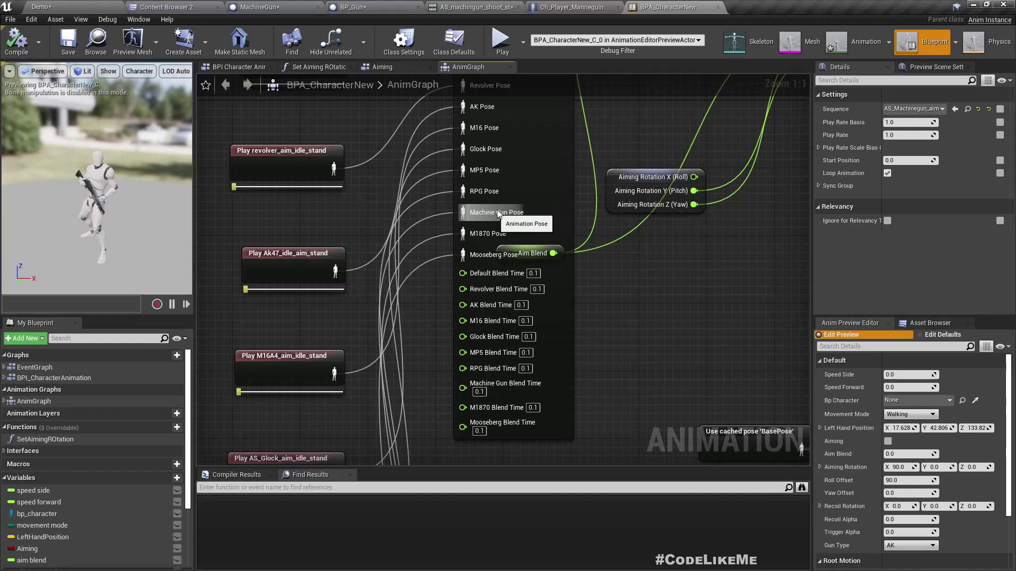
{"action": "right_click_drag", "start_coordinate": [498, 213], "coordinate": [493, 351]}
{"action": "left_click", "coordinate": [521, 229]}
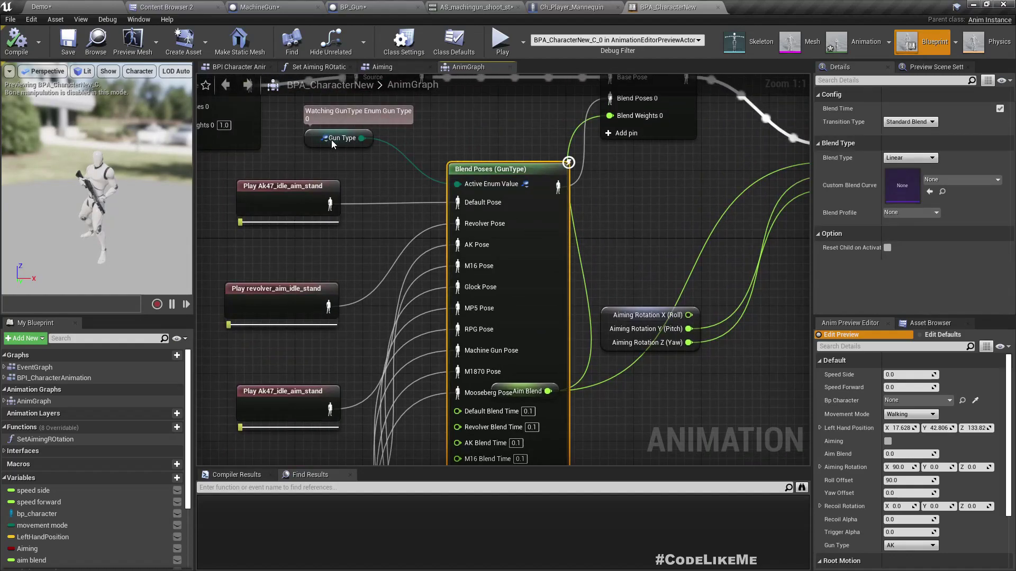
{"action": "mouse_move", "coordinate": [341, 138]}
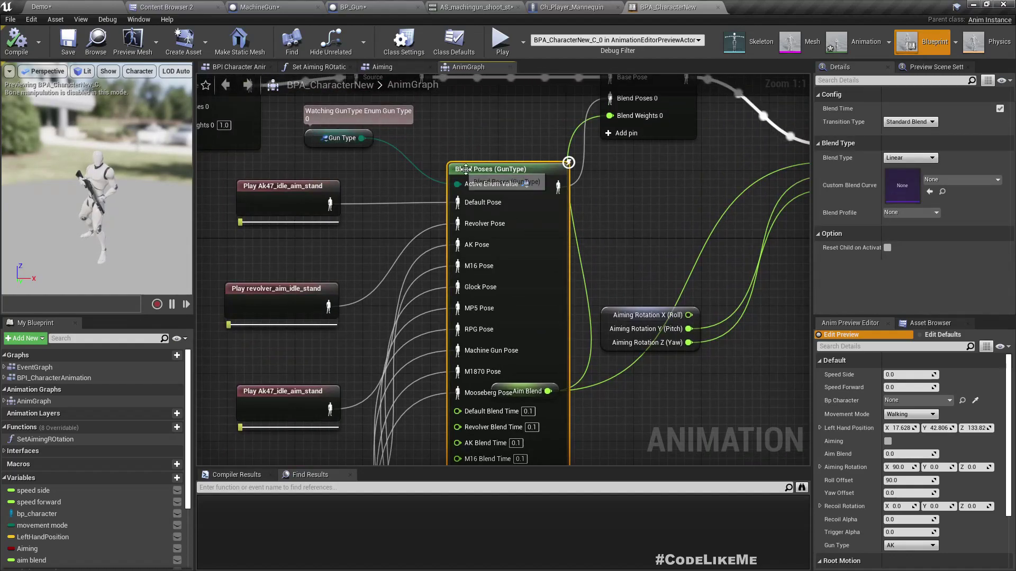
{"action": "scroll", "coordinate": [476, 120], "scroll_direction": "down", "scroll_amount": 1}
{"action": "scroll", "coordinate": [572, 159], "scroll_direction": "down", "scroll_amount": 1}
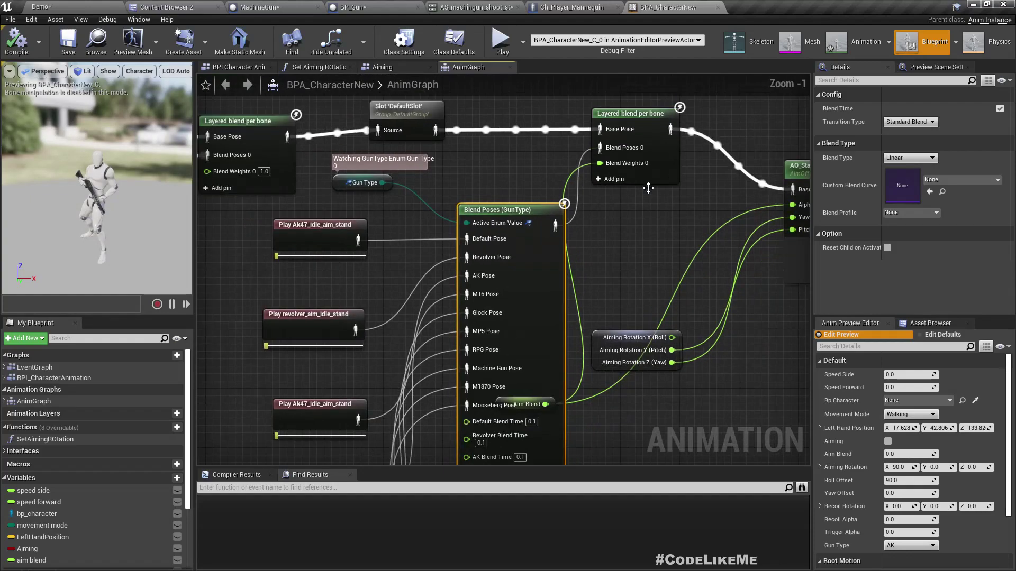
{"action": "scroll", "coordinate": [617, 184], "scroll_direction": "down", "scroll_amount": 1}
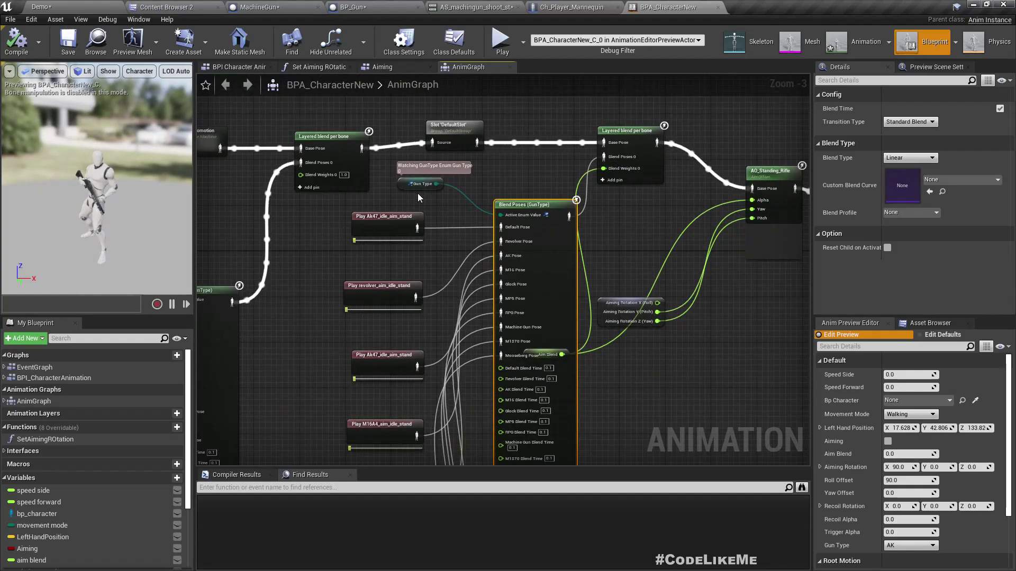
{"action": "scroll", "coordinate": [418, 198], "scroll_direction": "up", "scroll_amount": 3}
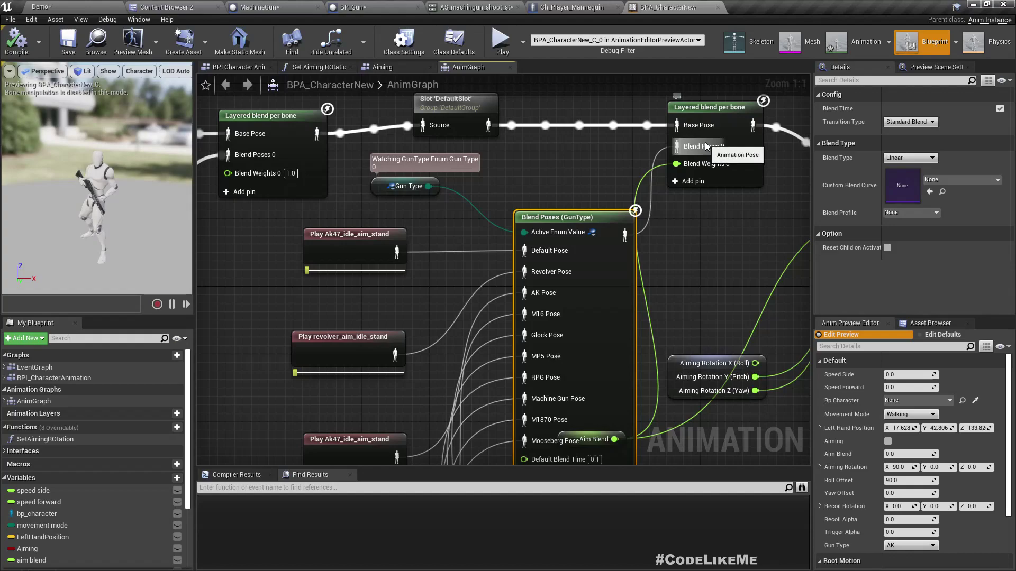
{"action": "scroll", "coordinate": [706, 146], "scroll_direction": "down", "scroll_amount": 3}
- Review the pose wiring and the Gun Type variable's options, leaving its default unchanged
{"action": "right_click_drag", "start_coordinate": [358, 198], "coordinate": [547, 196]}
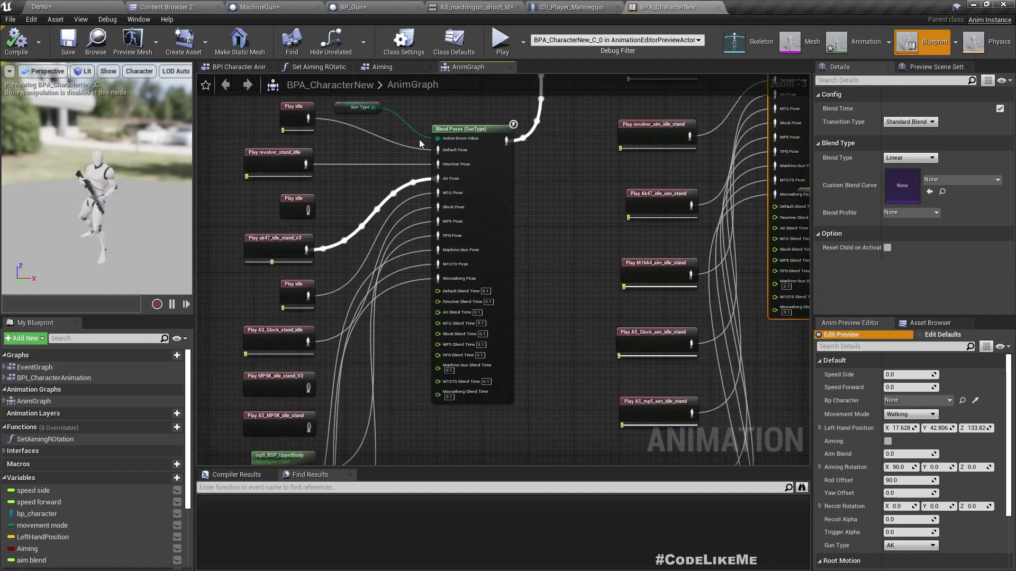
{"action": "right_click_drag", "start_coordinate": [419, 143], "coordinate": [410, 172]}
{"action": "right_click_drag", "start_coordinate": [409, 337], "coordinate": [437, 188]}
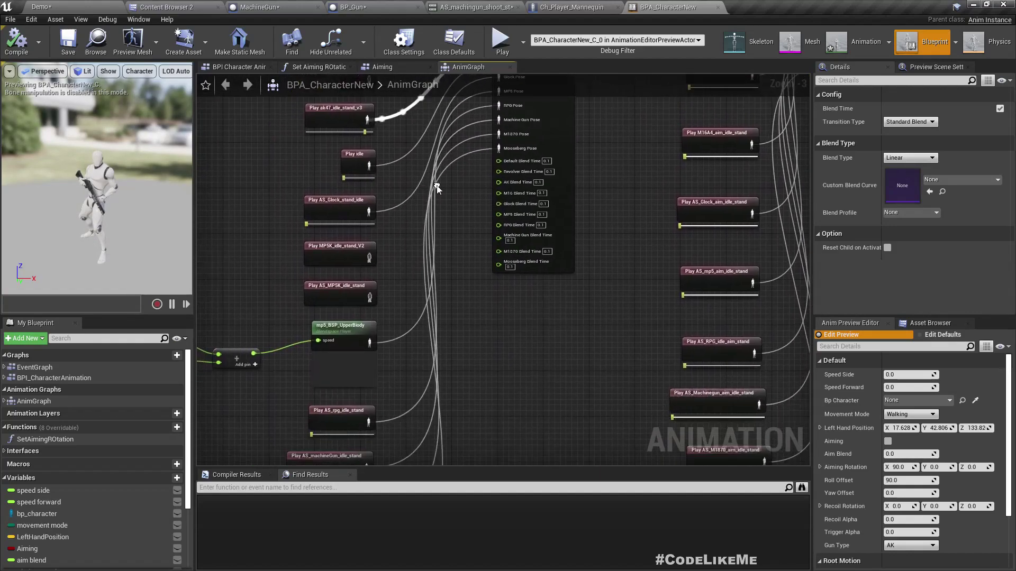
{"action": "scroll", "coordinate": [334, 407], "scroll_direction": "down", "scroll_amount": 1}
{"action": "scroll", "coordinate": [334, 408], "scroll_direction": "down", "scroll_amount": 1}
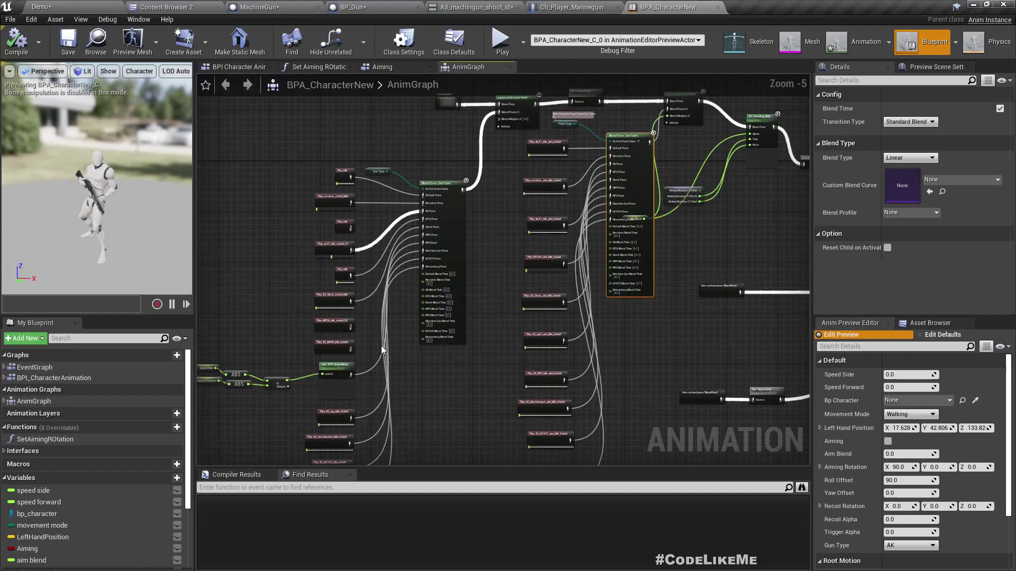
{"action": "scroll", "coordinate": [398, 159], "scroll_direction": "up", "scroll_amount": 6}
{"action": "left_click", "coordinate": [325, 192]}
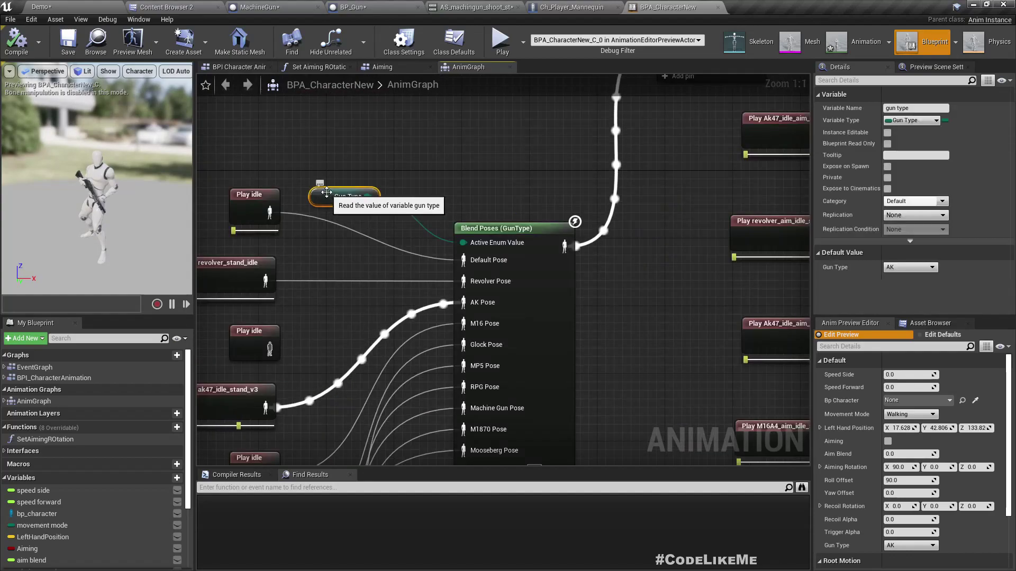
{"action": "left_click", "coordinate": [911, 270]}
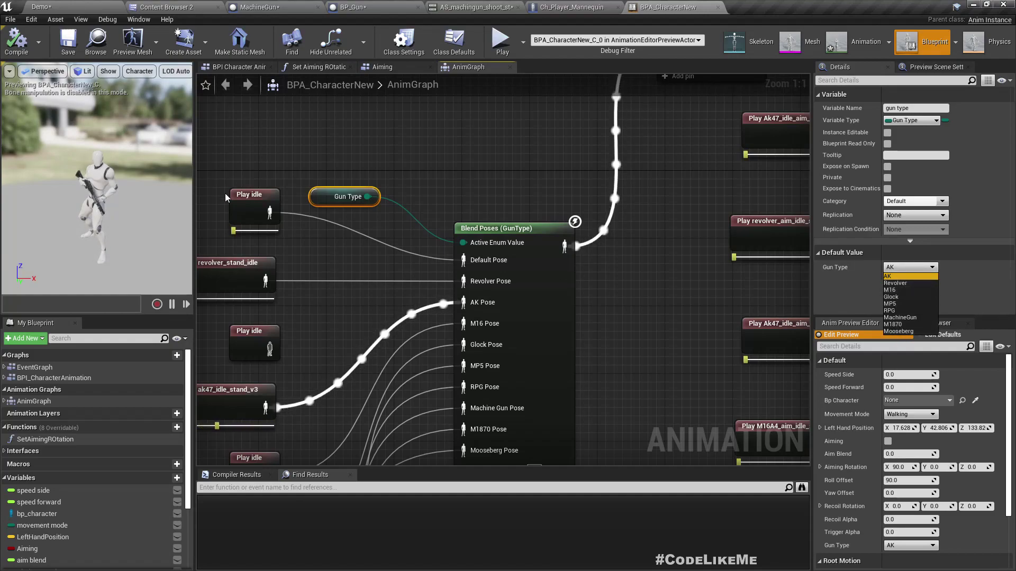
{"action": "left_click", "coordinate": [271, 152]}
- Make the shoot animation mesh-space additive on AS_Machinegun_aim_idle_stand, then start play
{"action": "left_click", "coordinate": [180, 7]}
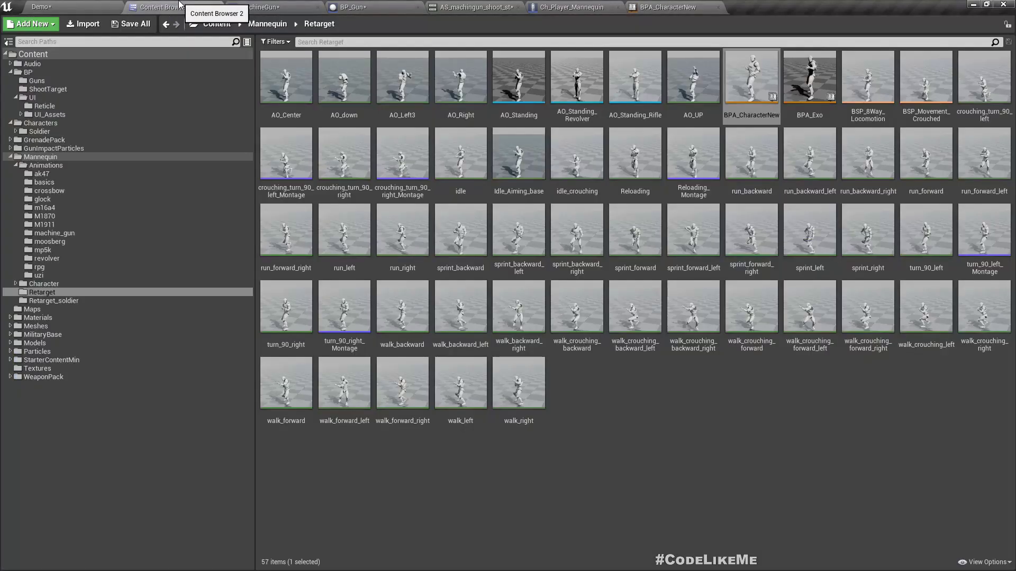
{"action": "left_click", "coordinate": [434, 5]}
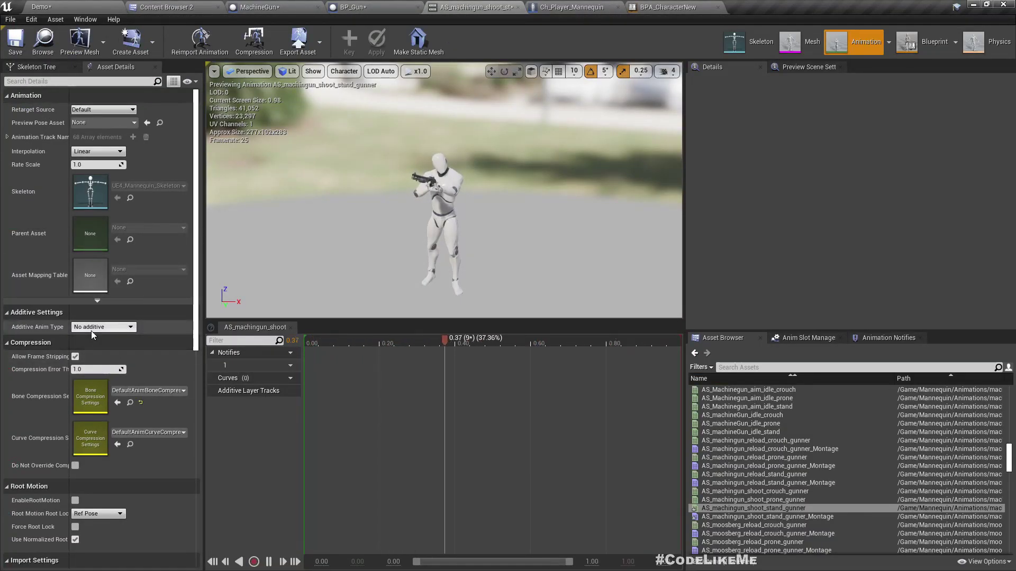
{"action": "left_click", "coordinate": [91, 329]}
{"action": "left_click", "coordinate": [84, 348]}
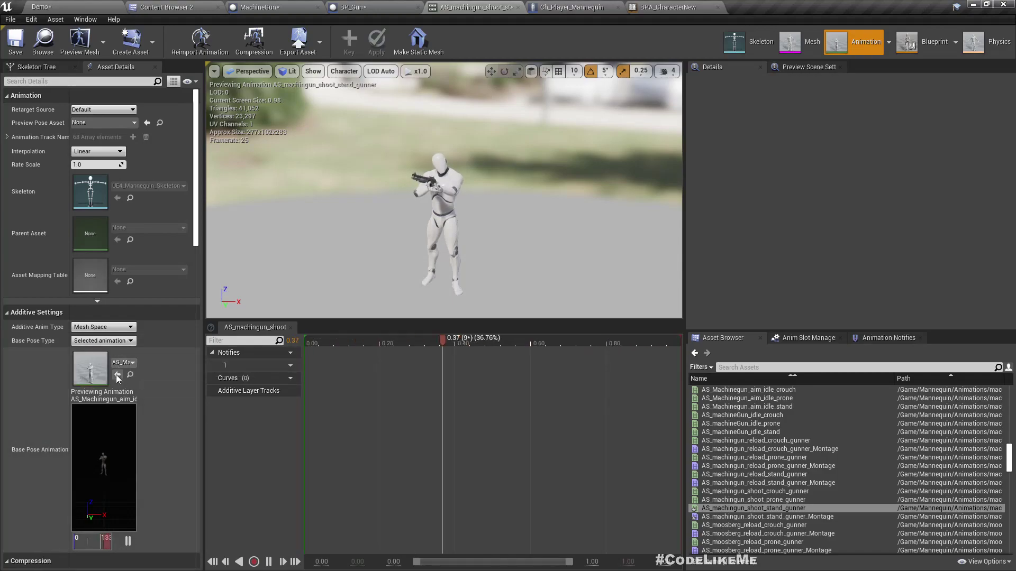
{"action": "left_click", "coordinate": [131, 375]}
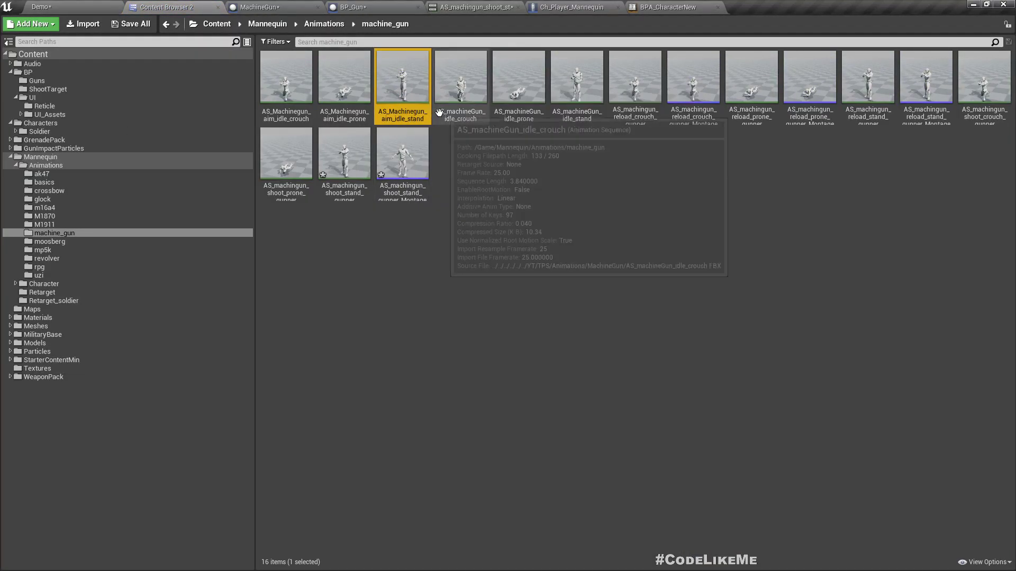
{"action": "mouse_move", "coordinate": [402, 79]}
{"action": "left_mouse_down"}
{"action": "mouse_move", "coordinate": [476, 347]}
{"action": "mouse_move", "coordinate": [445, 10]}
{"action": "mouse_move", "coordinate": [83, 362]}
{"action": "left_mouse_up"}
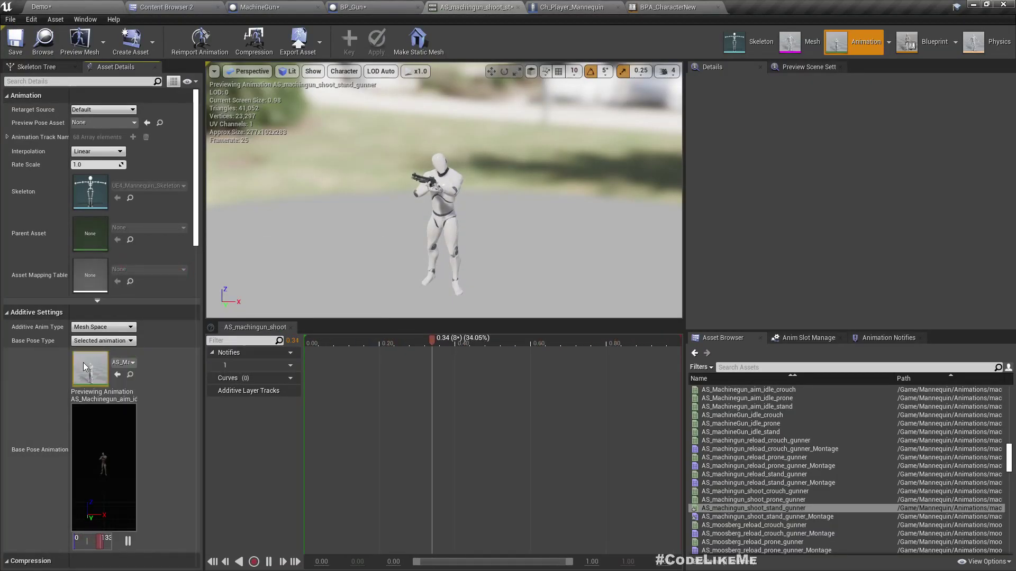
{"action": "left_click", "coordinate": [73, 5]}
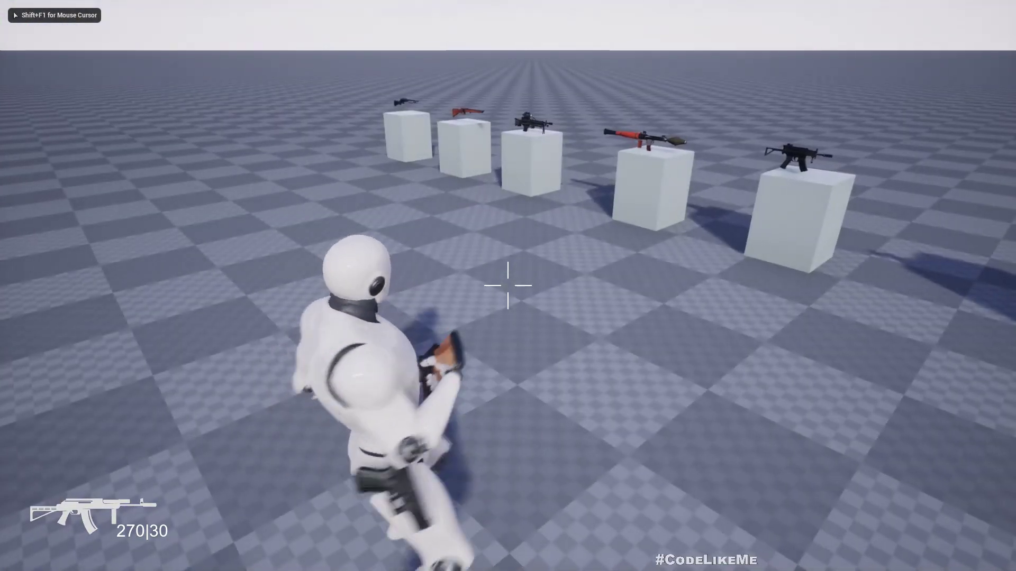
- Walk to the pedestals, pick up the machine gun and aim it at the targets
{"action": "key", "text": "w"}
{"action": "key", "text": "e"}
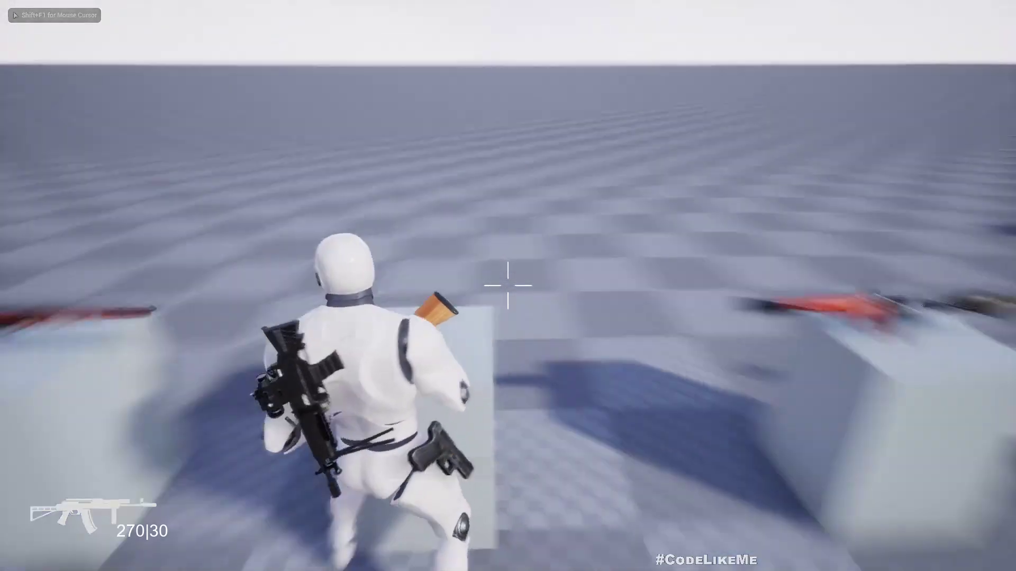
{"action": "key", "text": "e"}
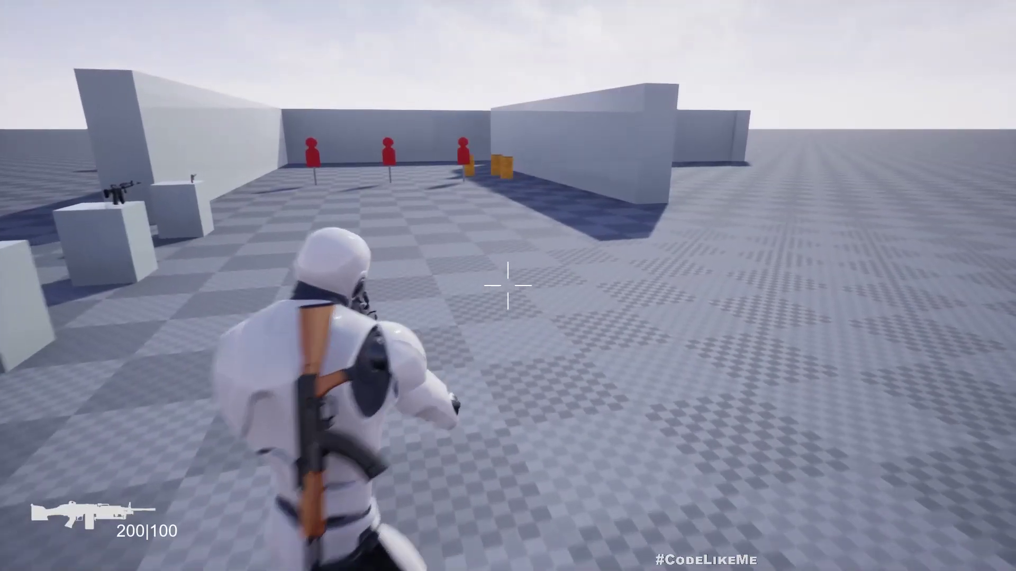
{"action": "right_click", "coordinate": [507, 286]}
- Fire the machine gun at the red targets until the magazine empties and reloads
{"action": "left_click", "coordinate": [508, 286]}
{"action": "left_click", "coordinate": [508, 286]}
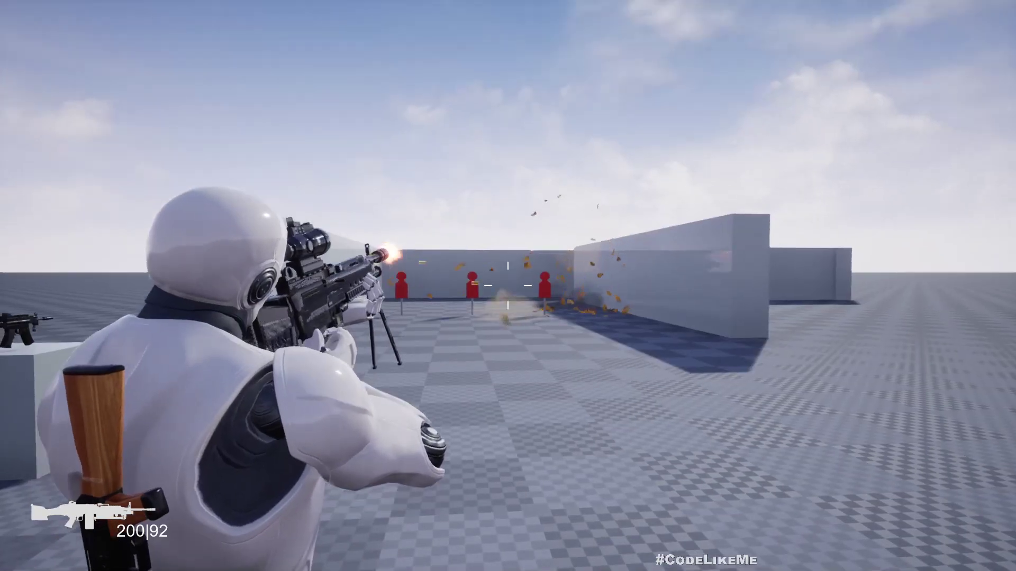
{"action": "left_click", "coordinate": [508, 286]}
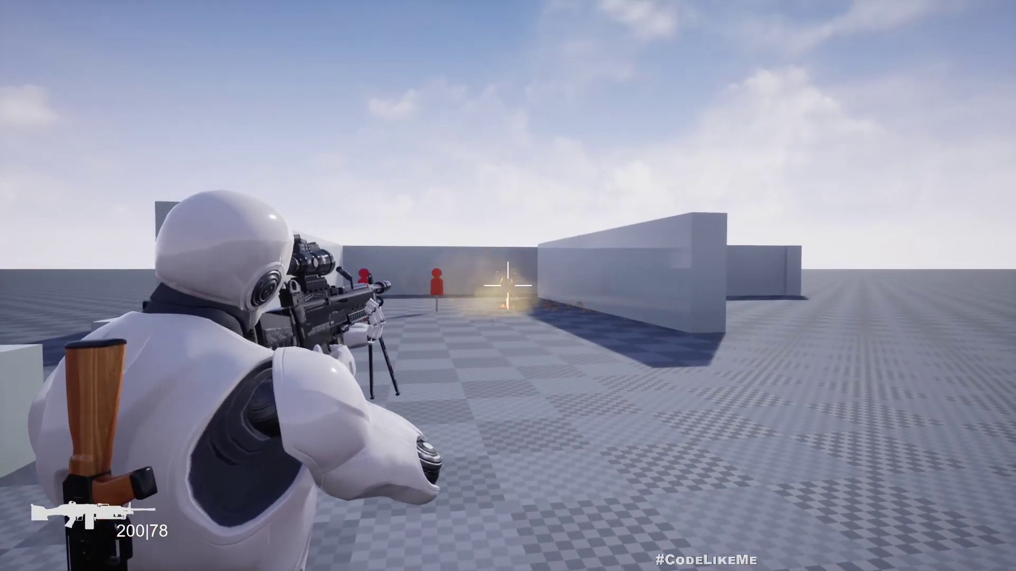
{"action": "left_click", "coordinate": [508, 285]}
{"action": "left_click", "coordinate": [508, 285]}
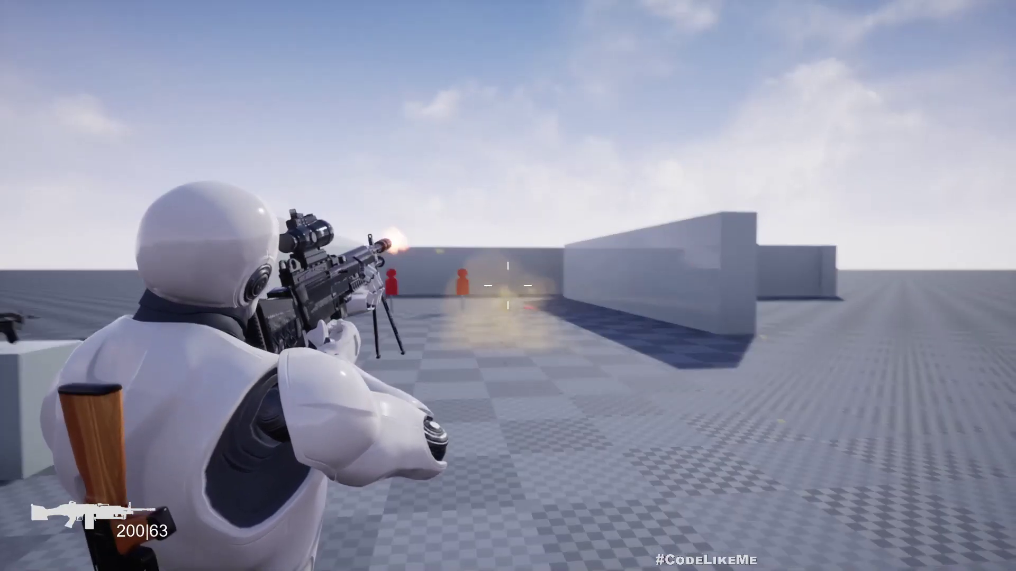
{"action": "left_click", "coordinate": [508, 286]}
{"action": "left_click", "coordinate": [507, 286]}
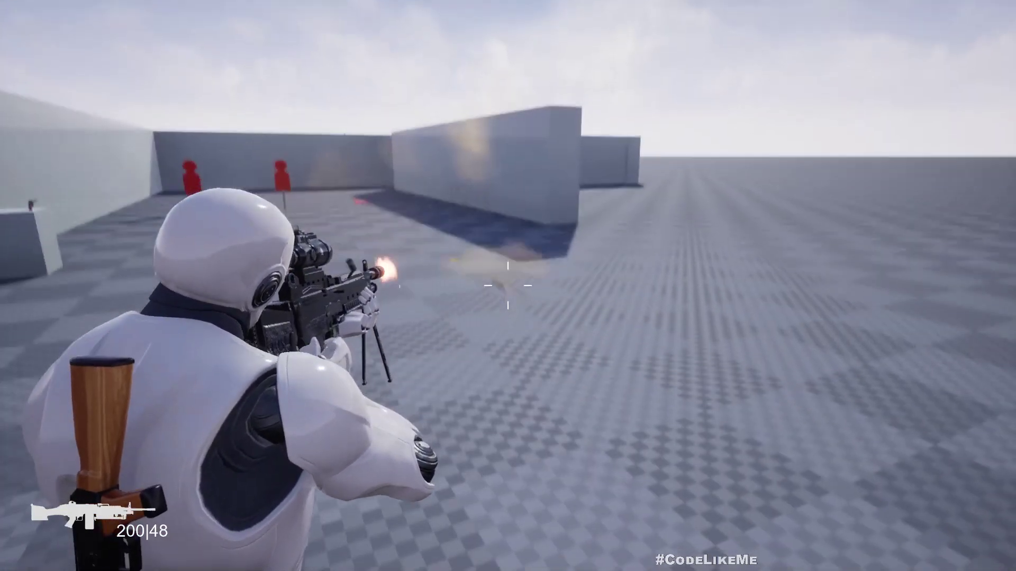
{"action": "left_click", "coordinate": [507, 287]}
{"action": "left_click", "coordinate": [508, 286]}
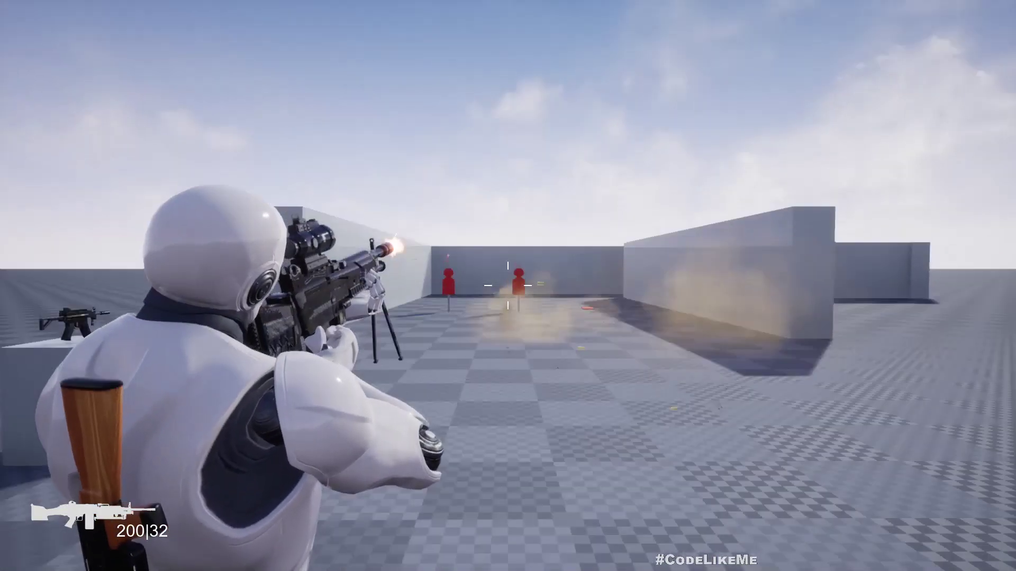
{"action": "left_click", "coordinate": [508, 286]}
{"action": "left_click", "coordinate": [508, 286]}
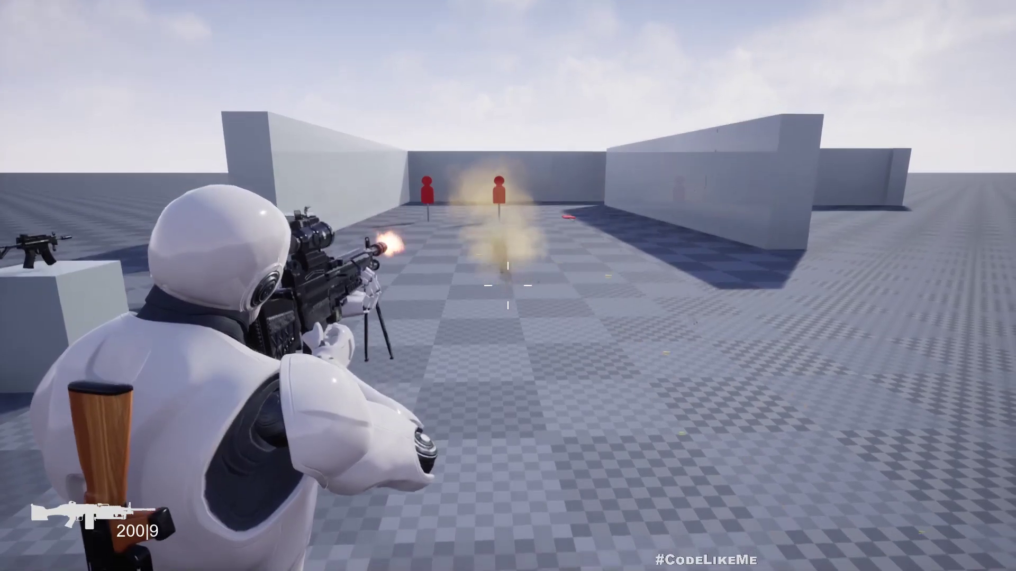
{"action": "left_click", "coordinate": [508, 286]}
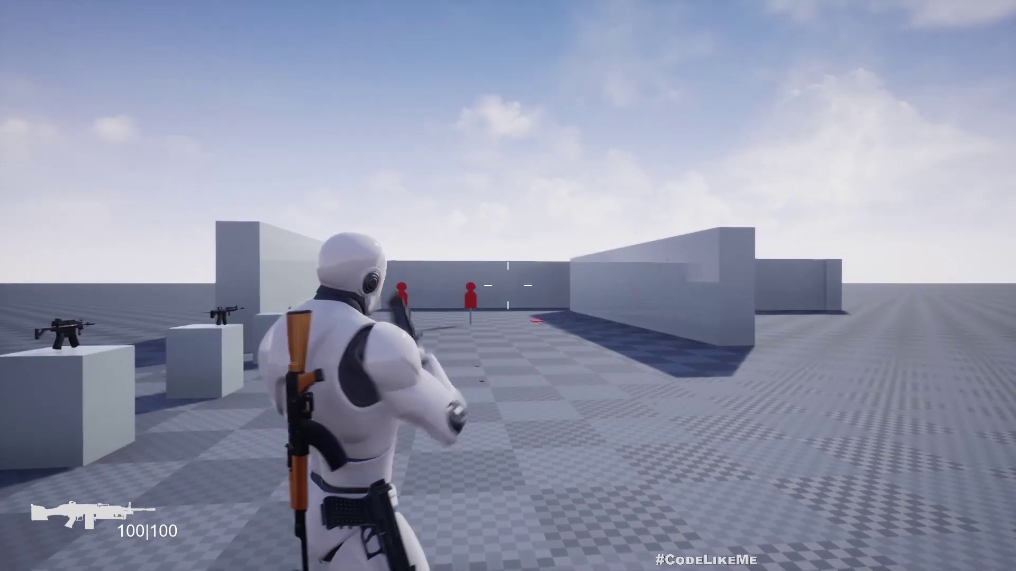
- Keep firing after the reload while backing away, then stop the play session
{"action": "left_click", "coordinate": [508, 286]}
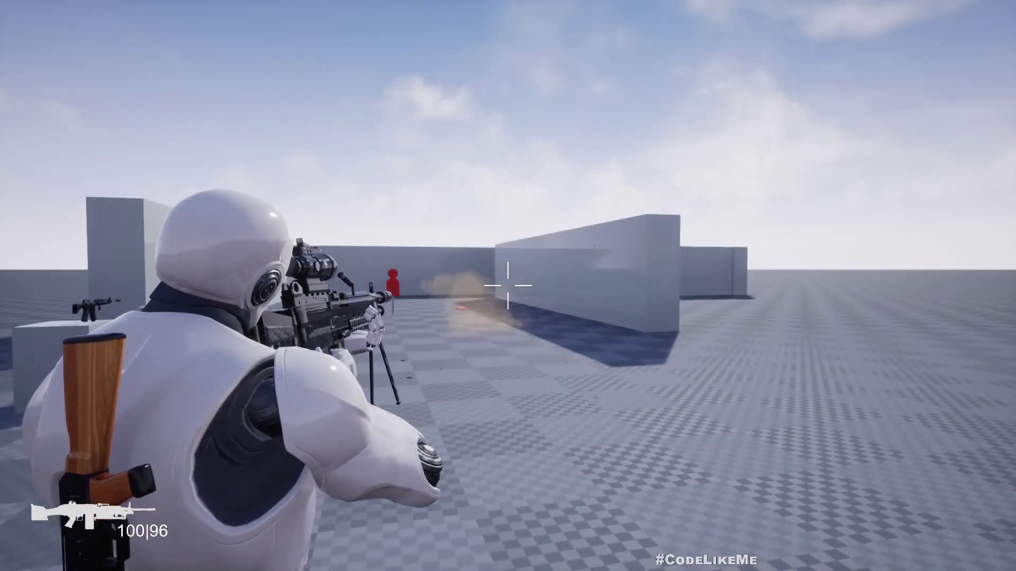
{"action": "left_click", "coordinate": [508, 286]}
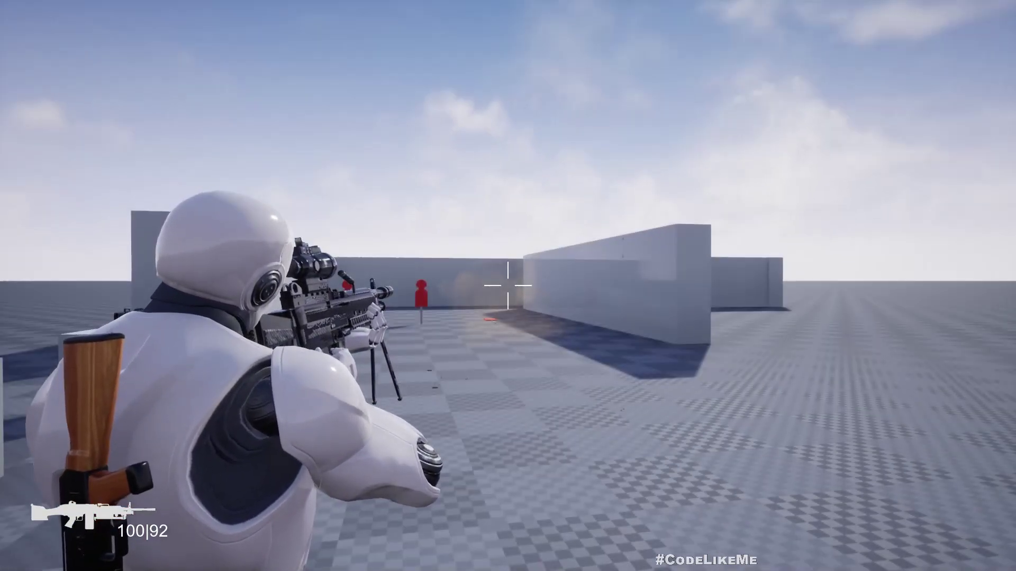
{"action": "left_click", "coordinate": [509, 286]}
{"action": "left_click", "coordinate": [508, 285]}
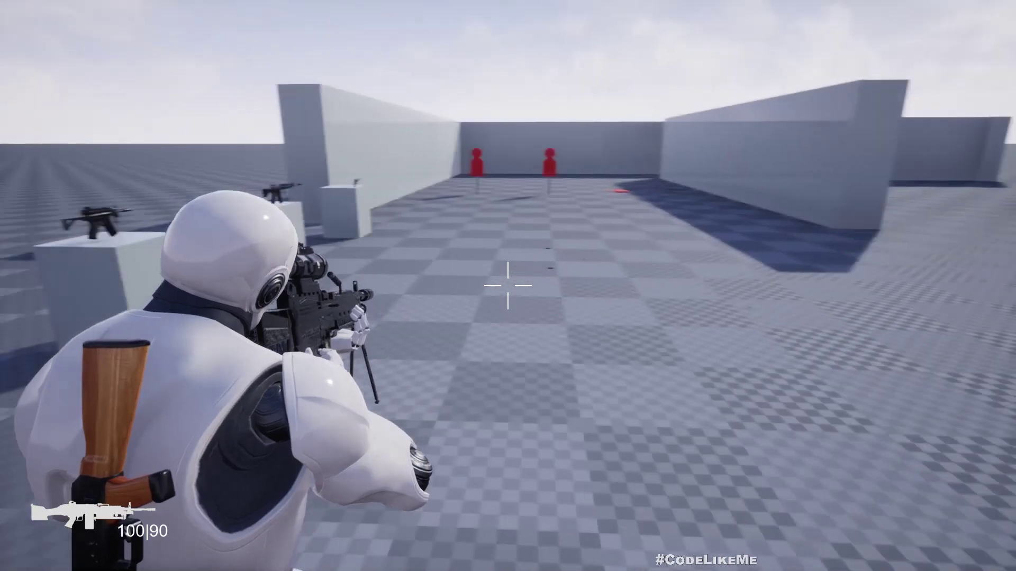
{"action": "key", "text": "s"}
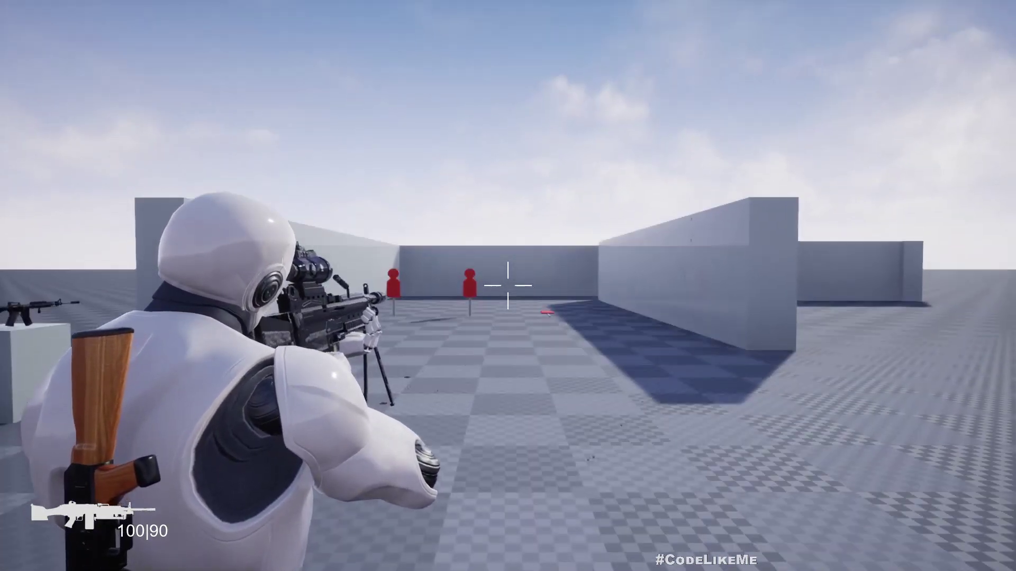
{"action": "left_click", "coordinate": [508, 286]}
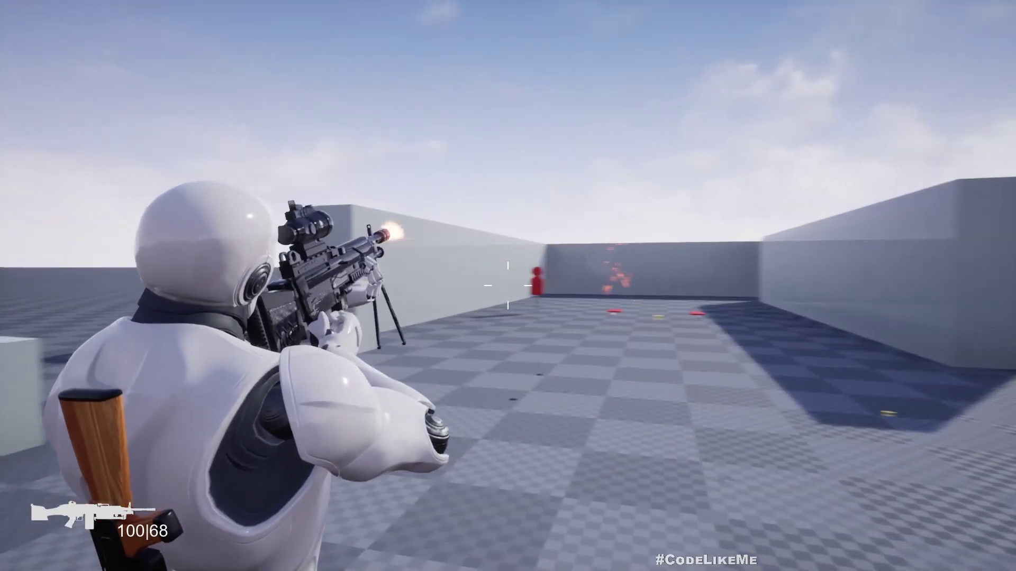
{"action": "left_click", "coordinate": [508, 285]}
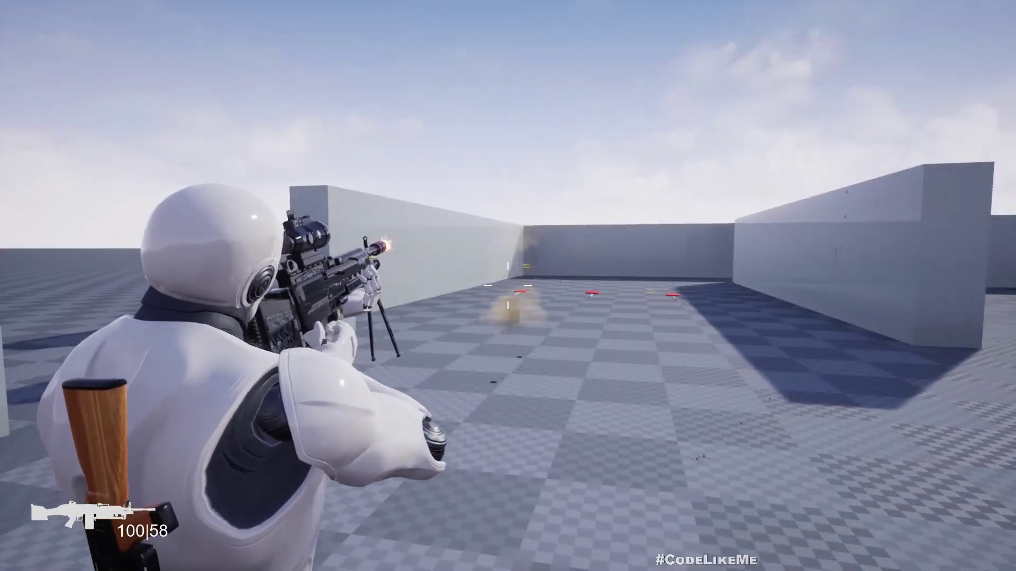
{"action": "key", "text": "Escape"}
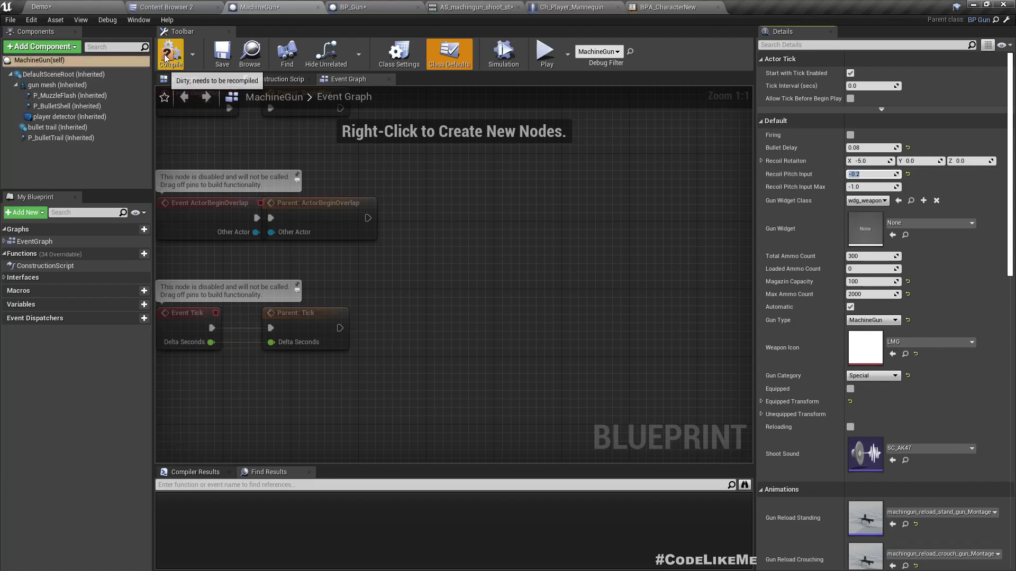
- Switch to the Demo level tab, leaving the MachineGun recoil pitch input at -0.2
{"action": "left_click", "coordinate": [41, 6]}
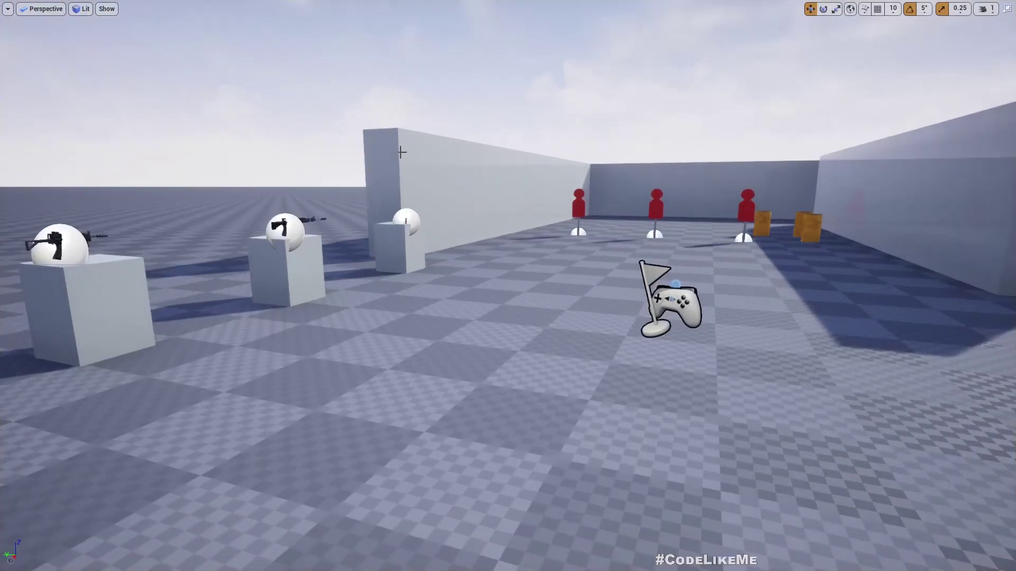
- Start a play session and look over the BP_Gun and MachineGun blueprints before returning to Demo
{"action": "key", "text": "alt+p"}
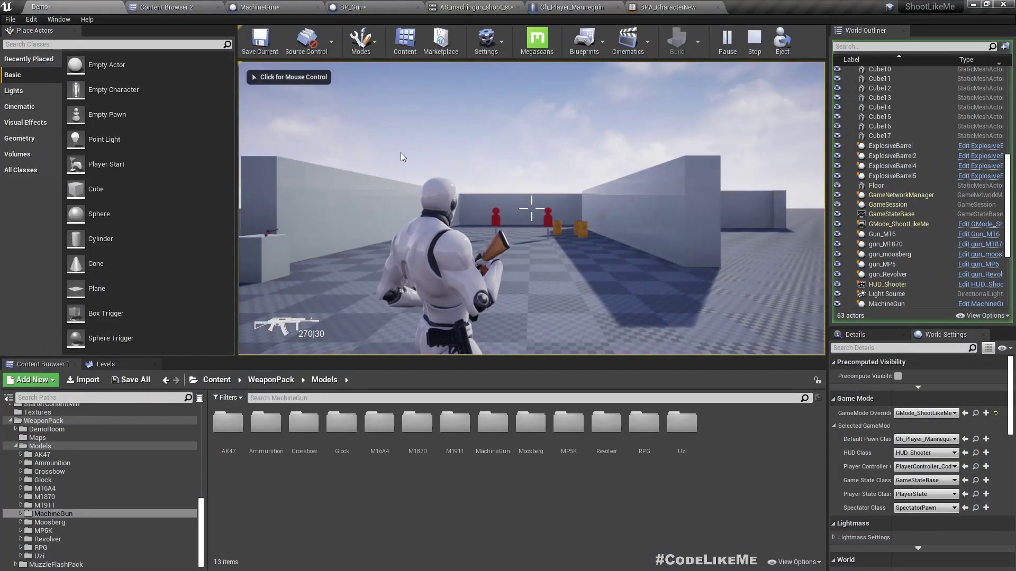
{"action": "left_click", "coordinate": [393, 6]}
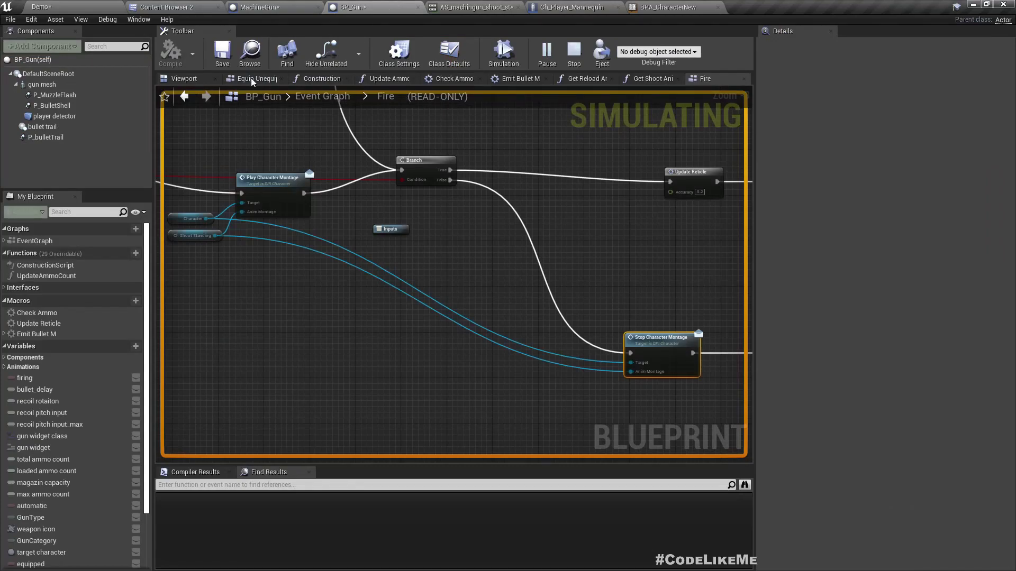
{"action": "left_click", "coordinate": [28, 61]}
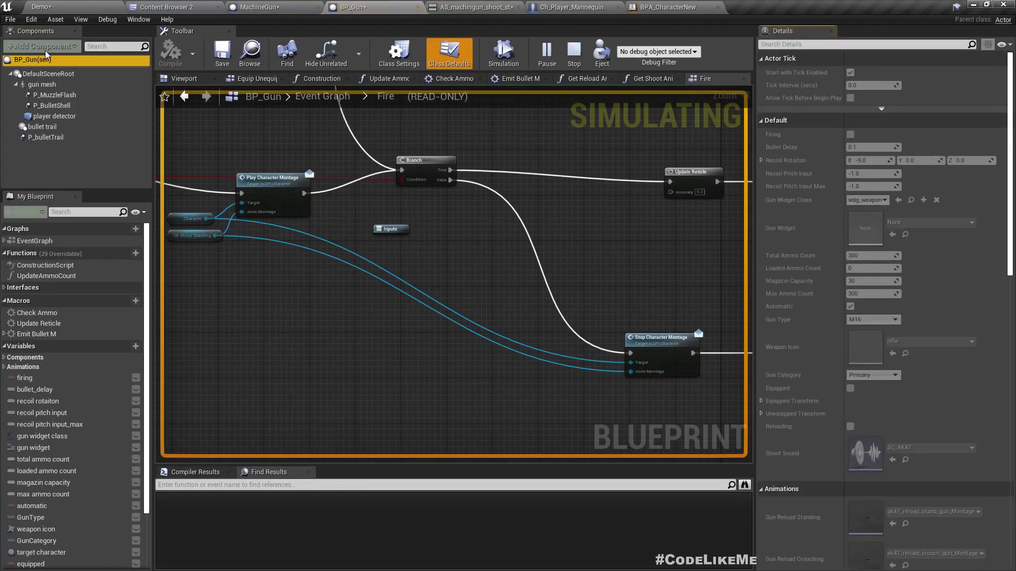
{"action": "left_click", "coordinate": [264, 5]}
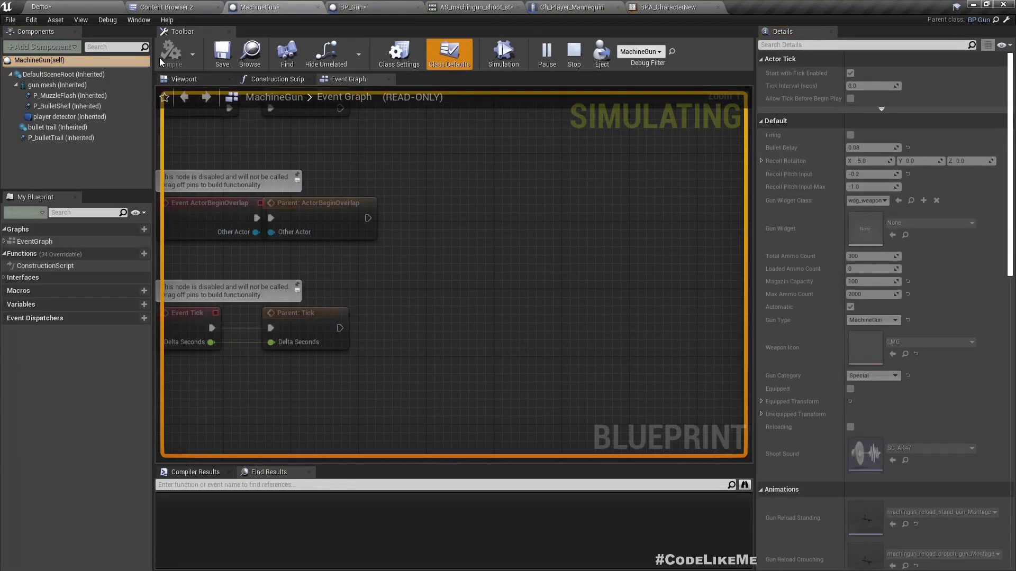
{"action": "left_click", "coordinate": [66, 4]}
- Take control of the game, walk to the pedestals, and equip and aim the machine gun
{"action": "key", "text": "F11"}
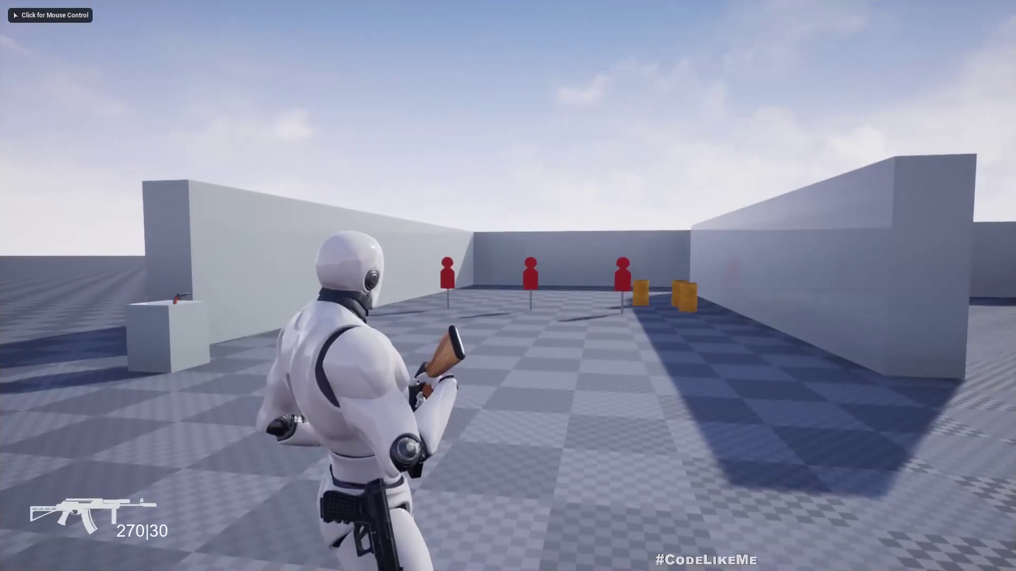
{"action": "key", "text": "w"}
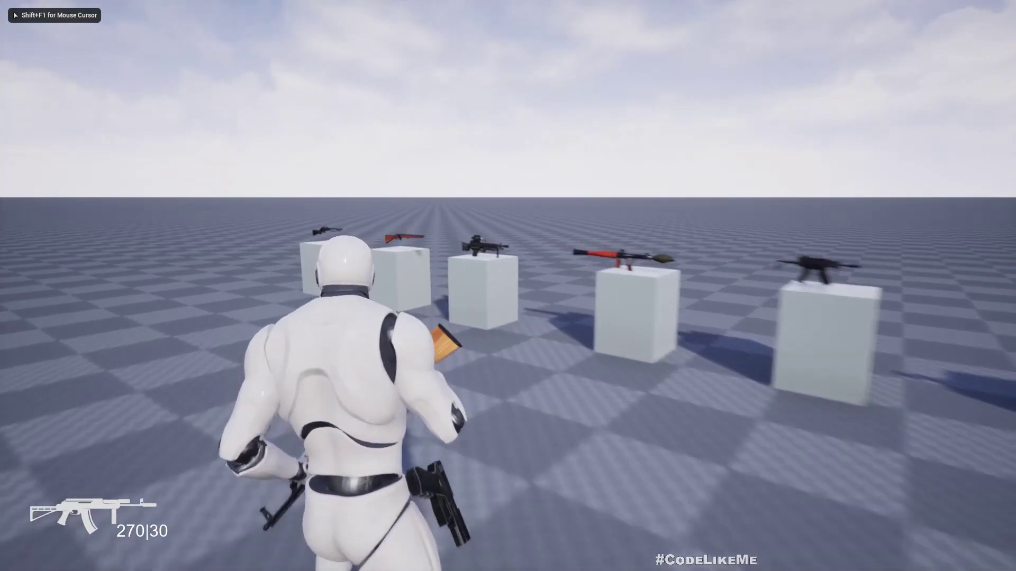
{"action": "key", "text": "e"}
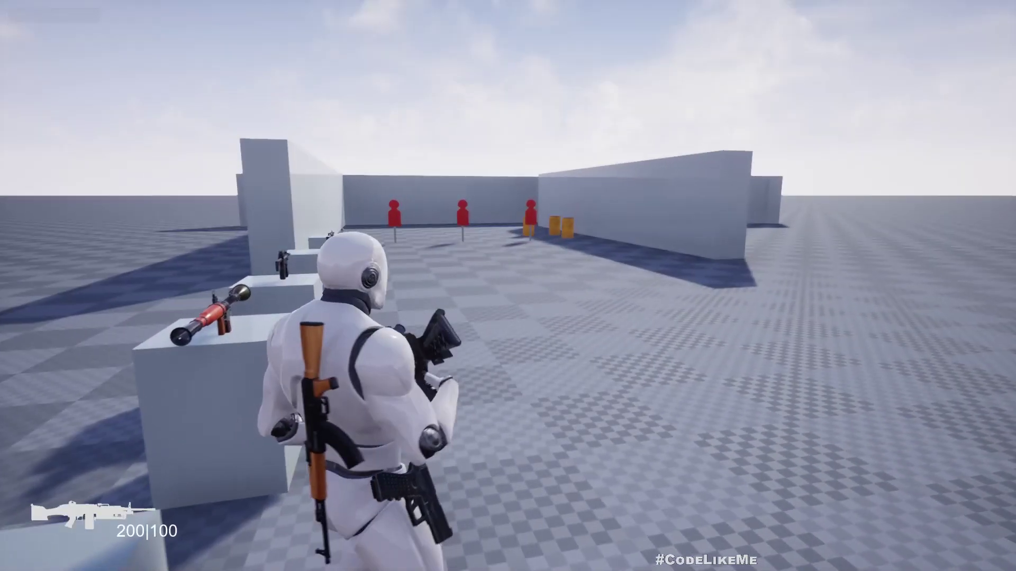
{"action": "right_click", "coordinate": [508, 286]}
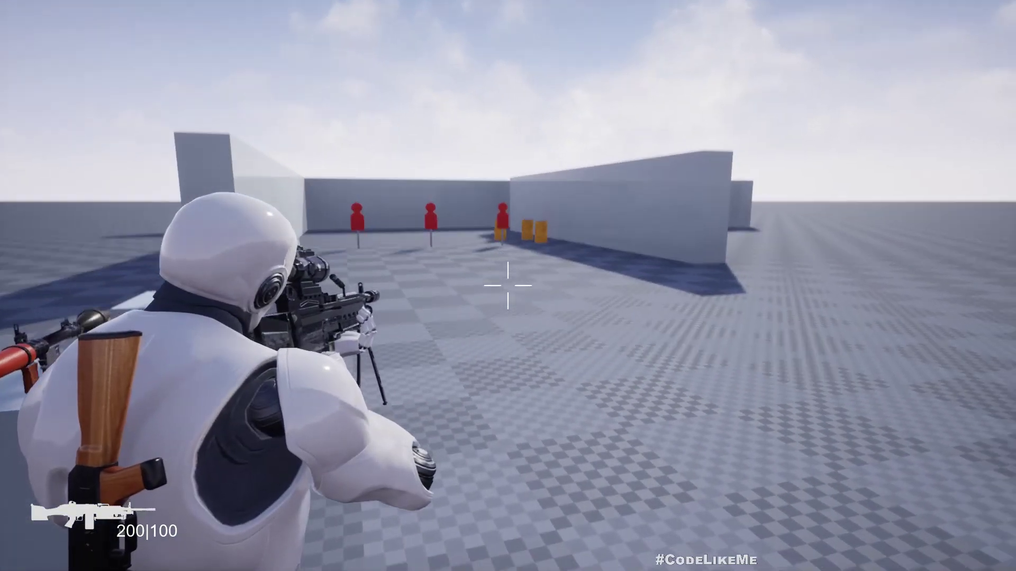
- Fire the machine gun at the targets with the reduced recoil, then end the session
{"action": "left_click", "coordinate": [508, 285]}
{"action": "left_click", "coordinate": [508, 285]}
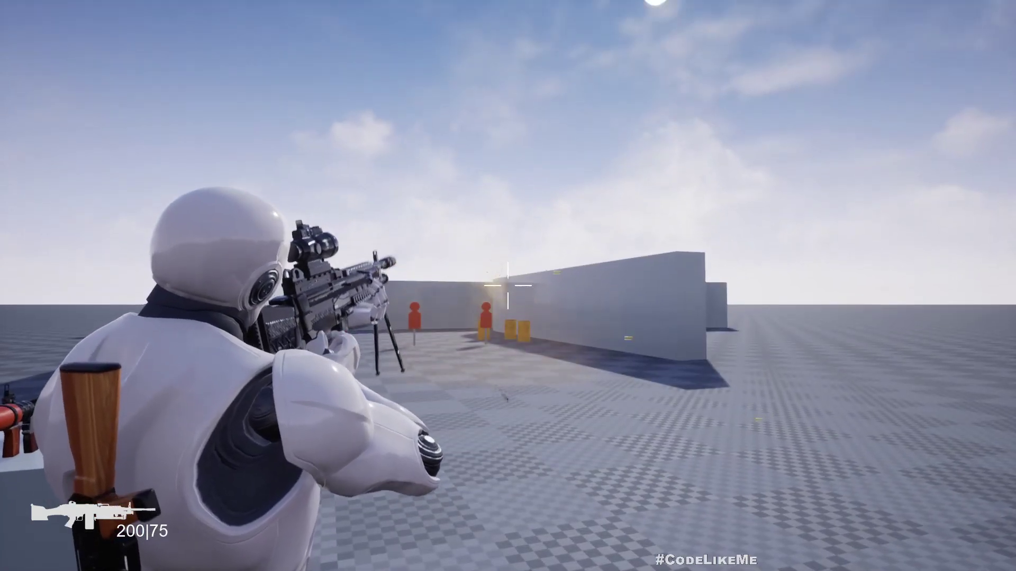
{"action": "left_click", "coordinate": [508, 286]}
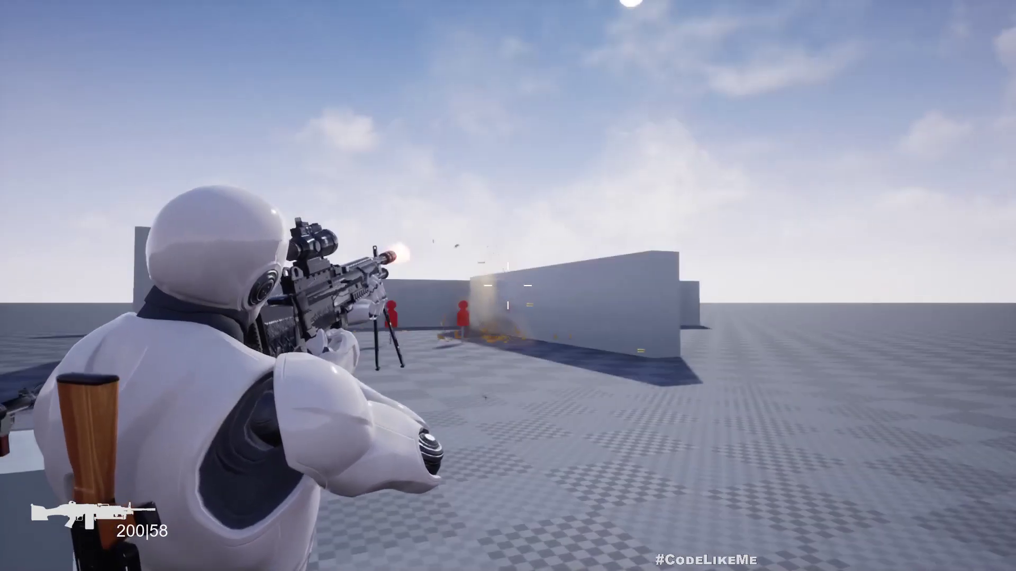
{"action": "left_click", "coordinate": [508, 286]}
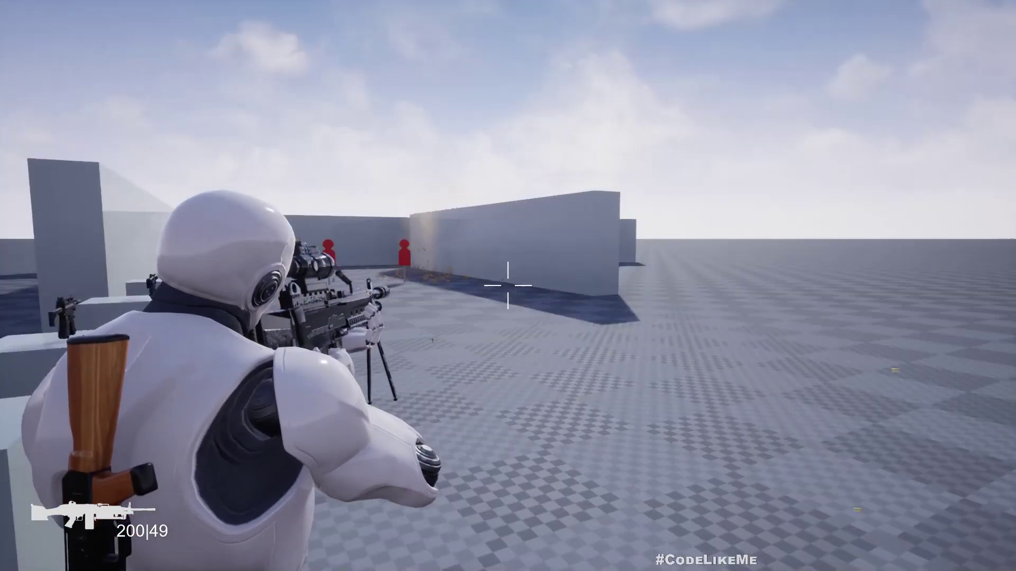
{"action": "left_click", "coordinate": [507, 286]}
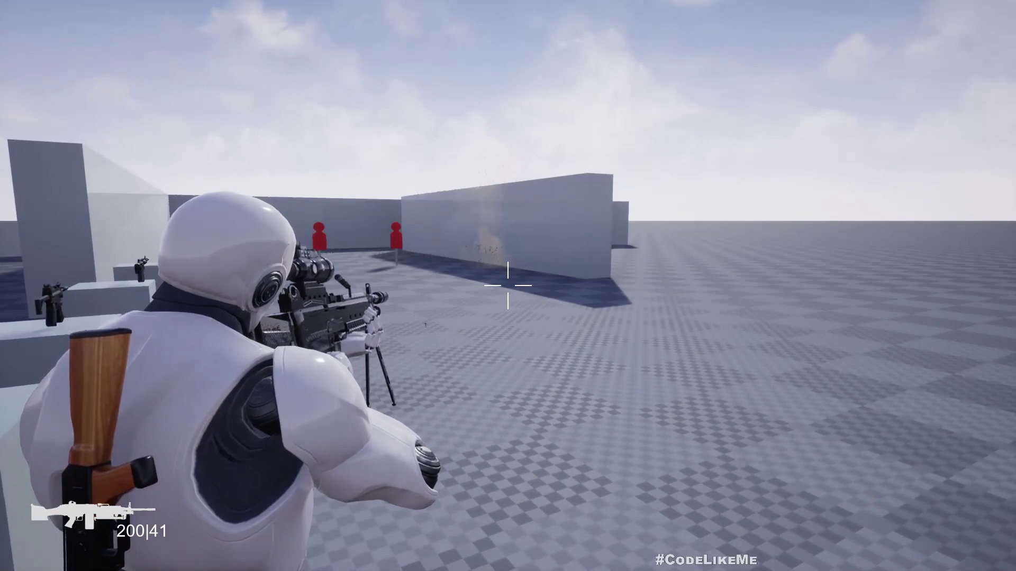
{"action": "left_click", "coordinate": [508, 285]}
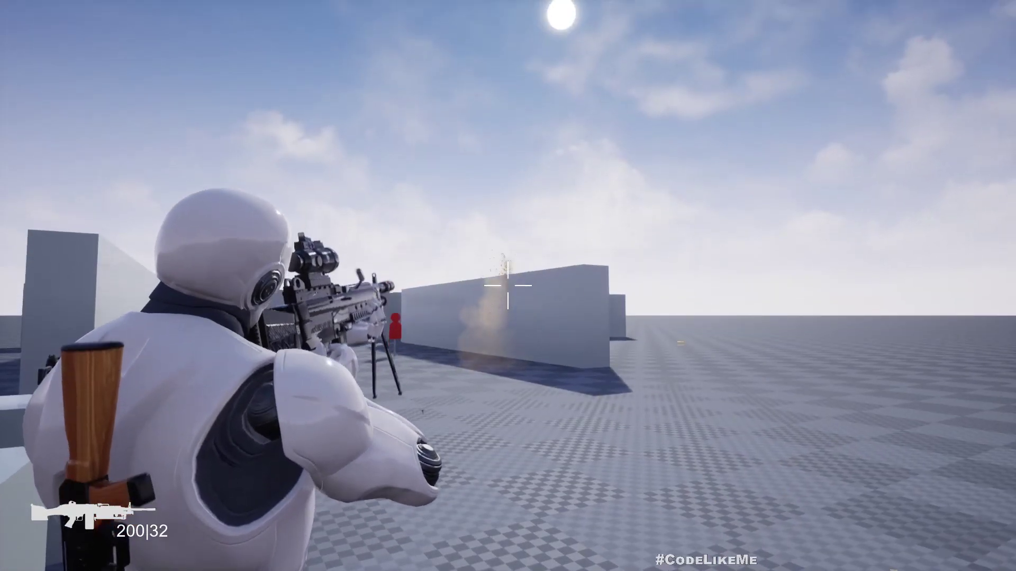
{"action": "left_click", "coordinate": [508, 286]}
{"action": "key", "text": "Escape"}
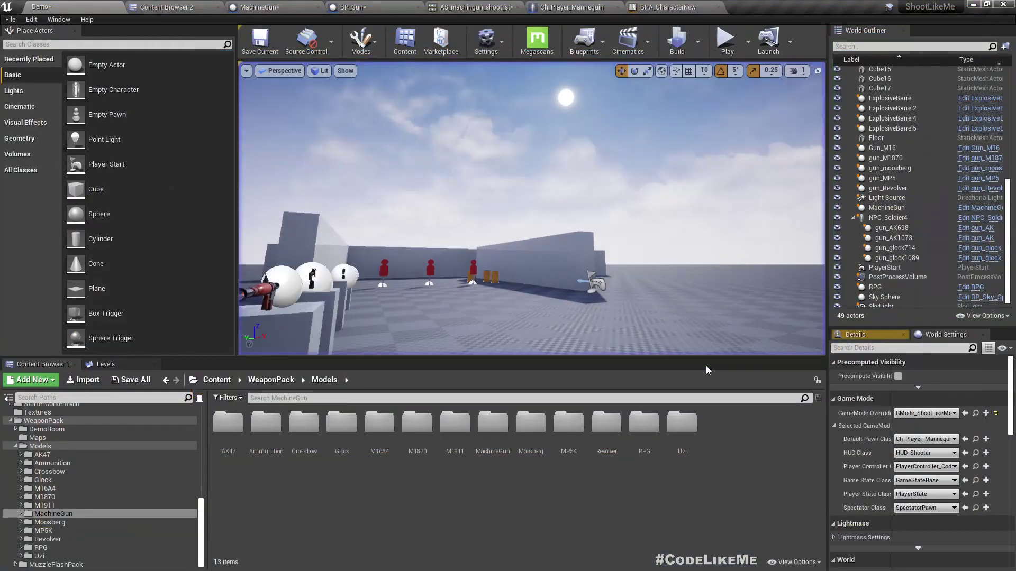
- Inspect the Play Montage, Branch and Stop Character Montage nodes in BP_Gun's Fire graph, then play Demo
{"action": "left_click", "coordinate": [258, 7]}
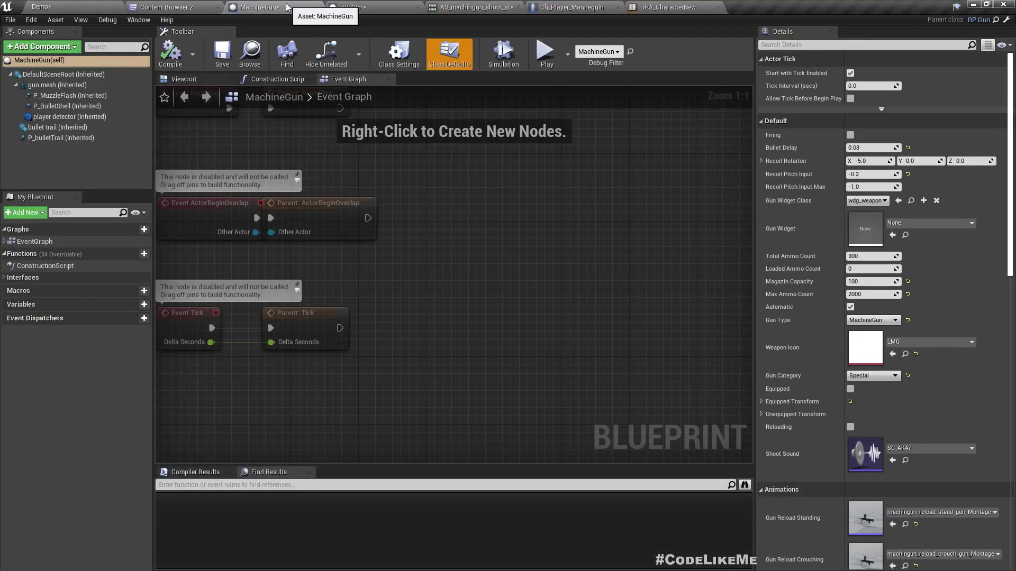
{"action": "left_click", "coordinate": [352, 7]}
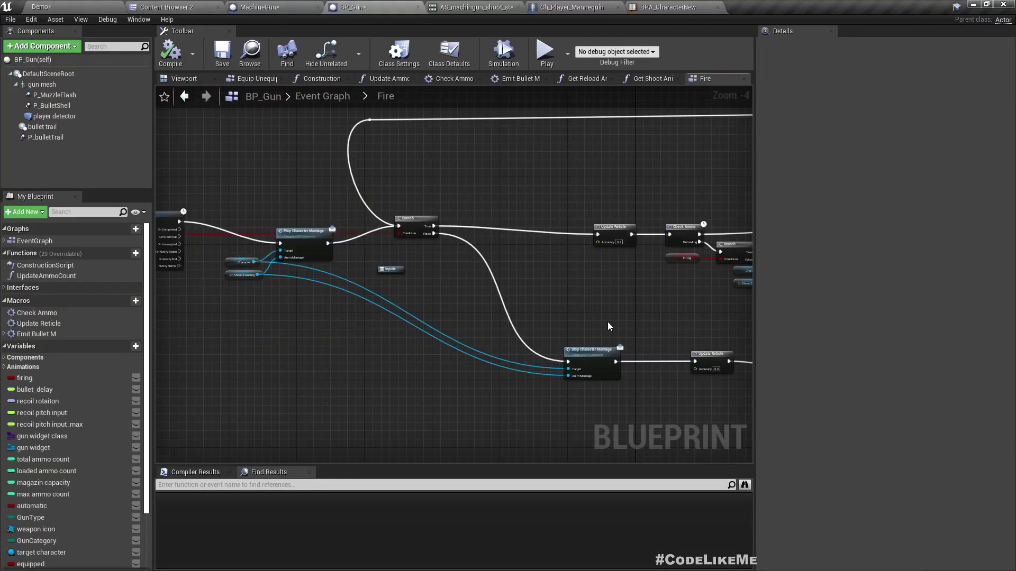
{"action": "scroll", "coordinate": [607, 325], "scroll_direction": "up", "scroll_amount": 4}
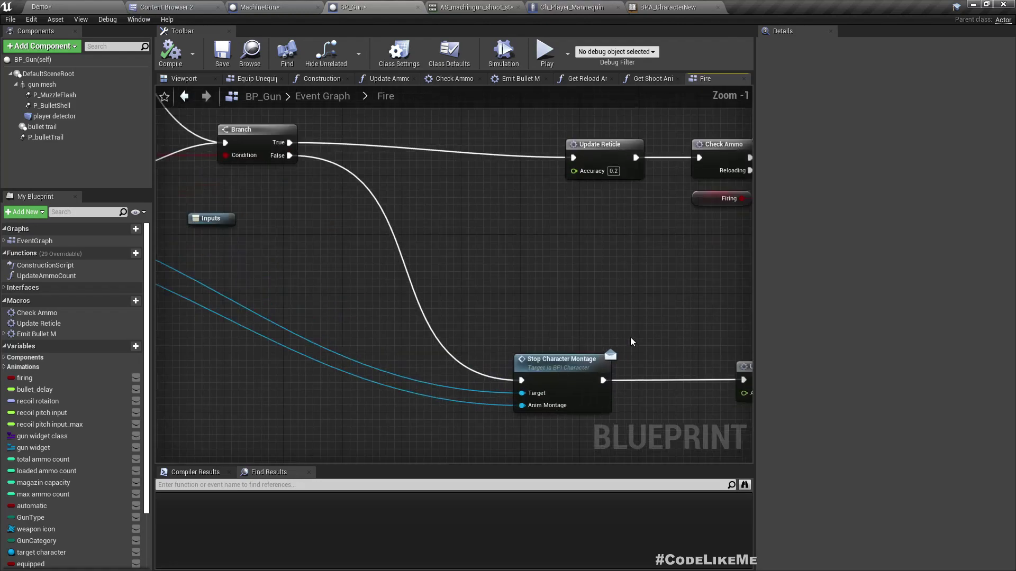
{"action": "left_click", "coordinate": [551, 368]}
{"action": "scroll", "coordinate": [560, 283], "scroll_direction": "down", "scroll_amount": 4}
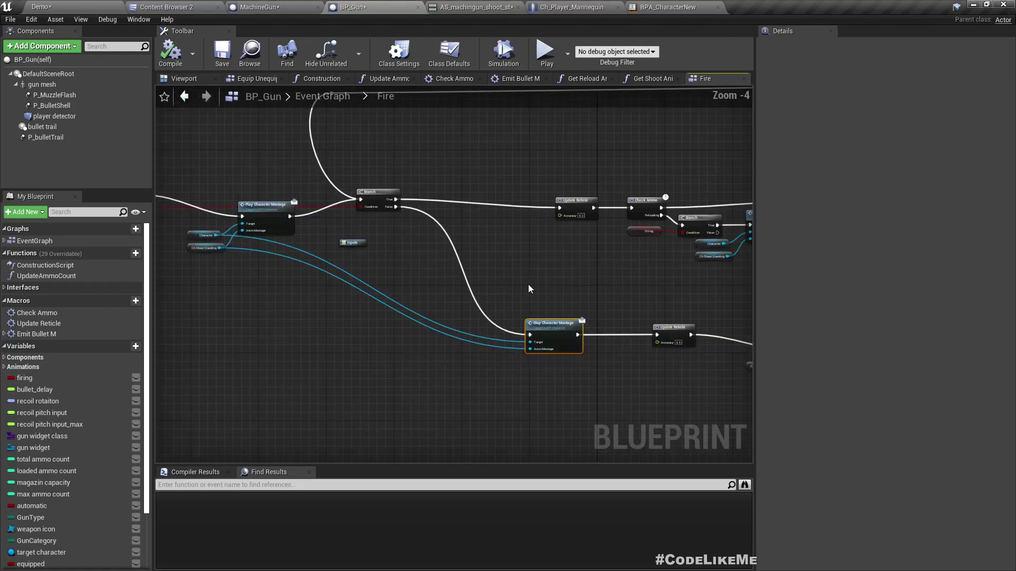
{"action": "mouse_move", "coordinate": [395, 272]}
{"action": "right_mouse_down"}
{"action": "mouse_move", "coordinate": [419, 282]}
{"action": "mouse_move", "coordinate": [368, 265]}
{"action": "right_mouse_up"}
{"action": "scroll", "coordinate": [280, 254], "scroll_direction": "up", "scroll_amount": 4}
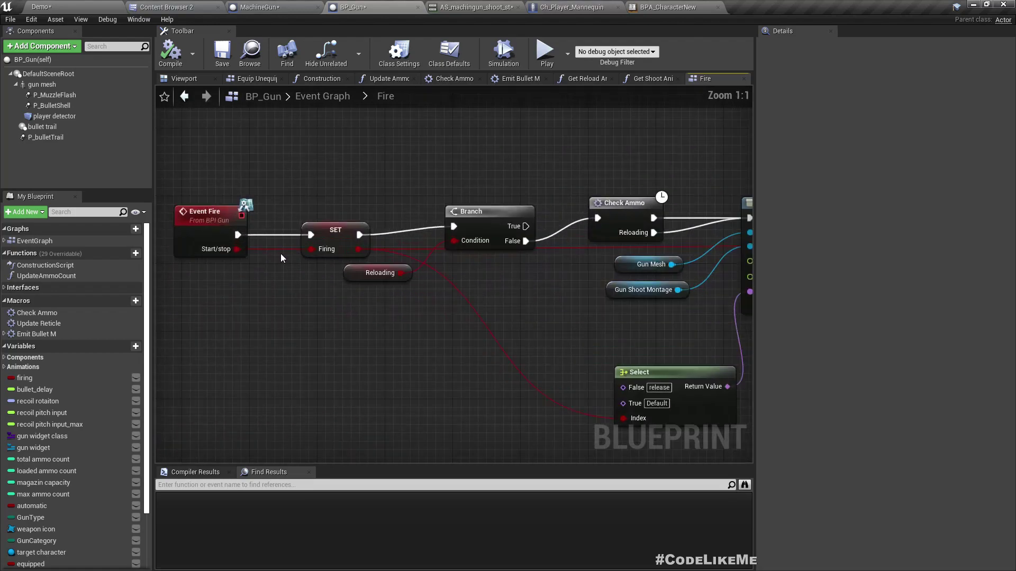
{"action": "right_click_drag", "start_coordinate": [463, 350], "coordinate": [328, 247]}
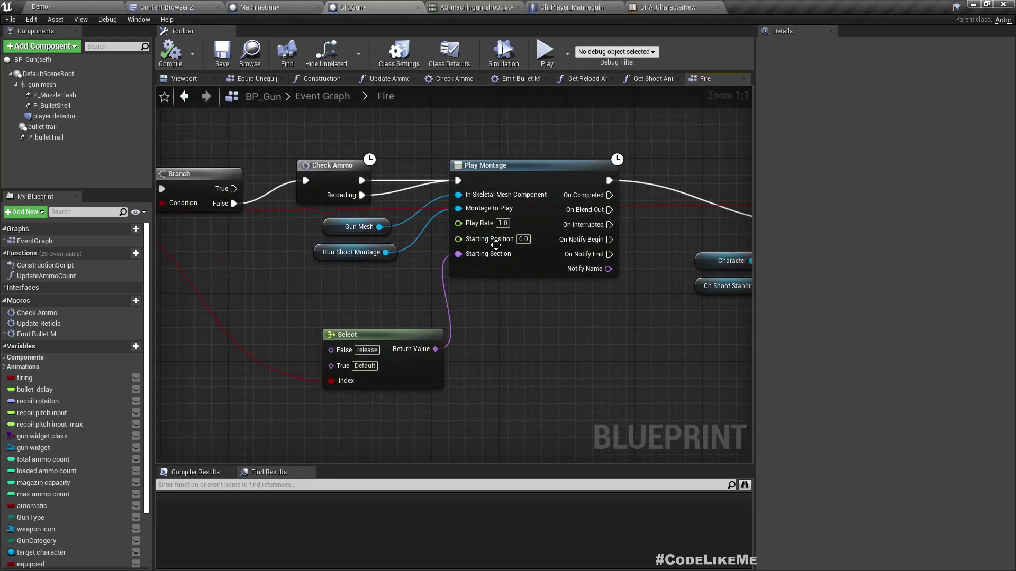
{"action": "scroll", "coordinate": [329, 247], "scroll_direction": "down", "scroll_amount": 3}
{"action": "scroll", "coordinate": [357, 315], "scroll_direction": "down", "scroll_amount": 2}
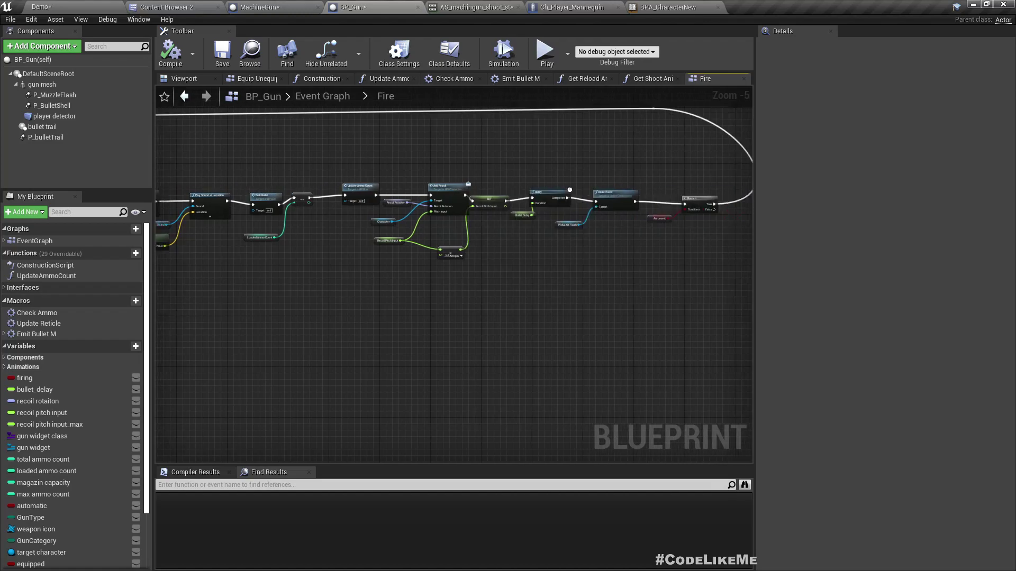
{"action": "right_click_drag", "start_coordinate": [357, 315], "coordinate": [229, 307]}
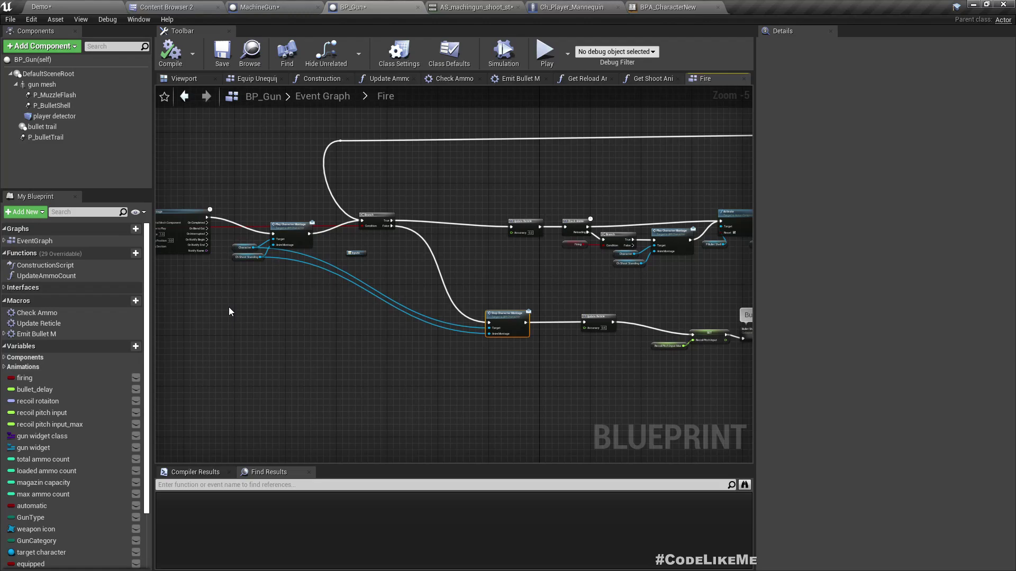
{"action": "left_click", "coordinate": [84, 5]}
- Start playing, walk to the pedestals, and switch to and aim the shotgun
{"action": "left_click", "coordinate": [725, 37]}
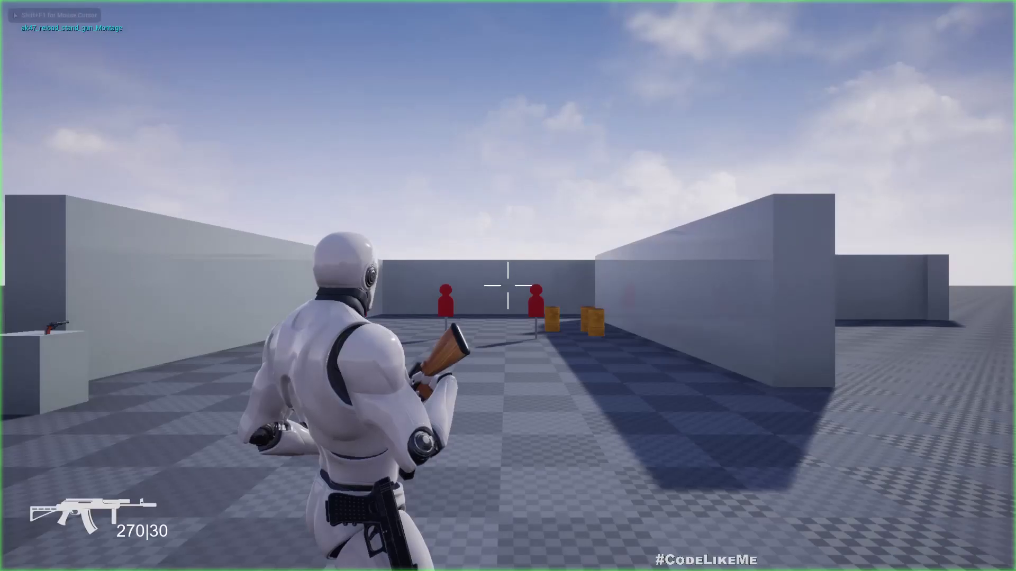
{"action": "key", "text": "w"}
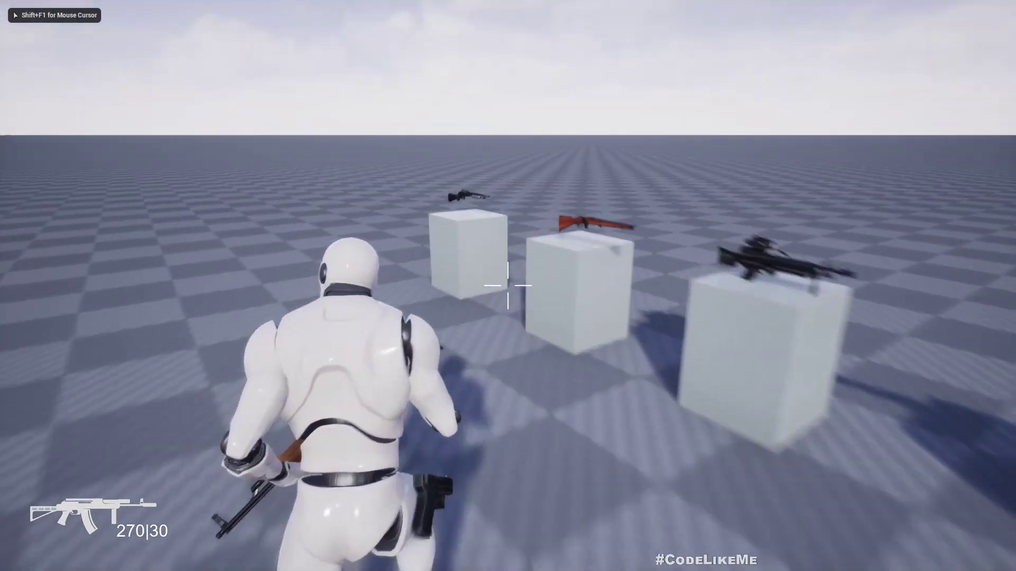
{"action": "key", "text": "w"}
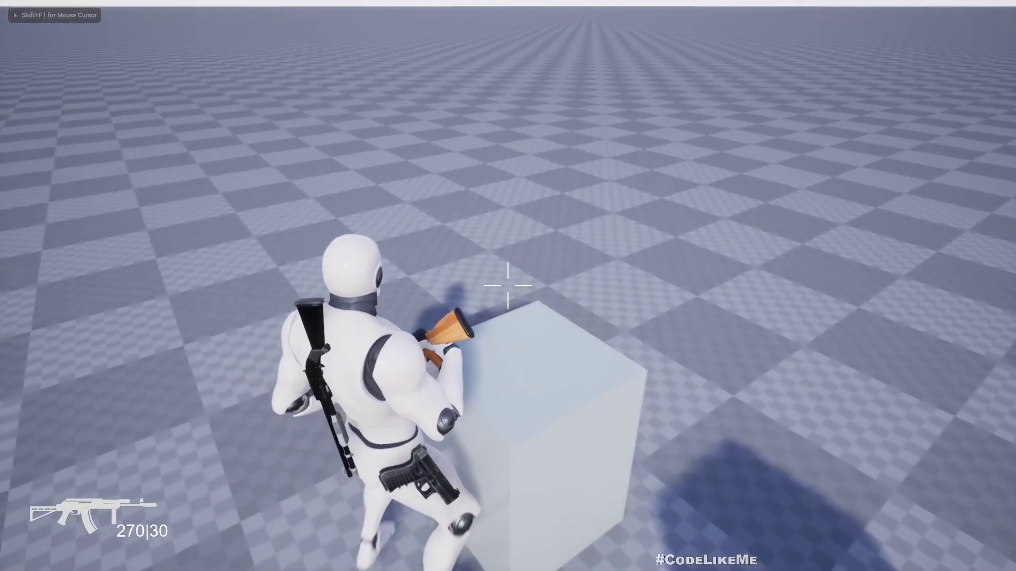
{"action": "key", "text": "w"}
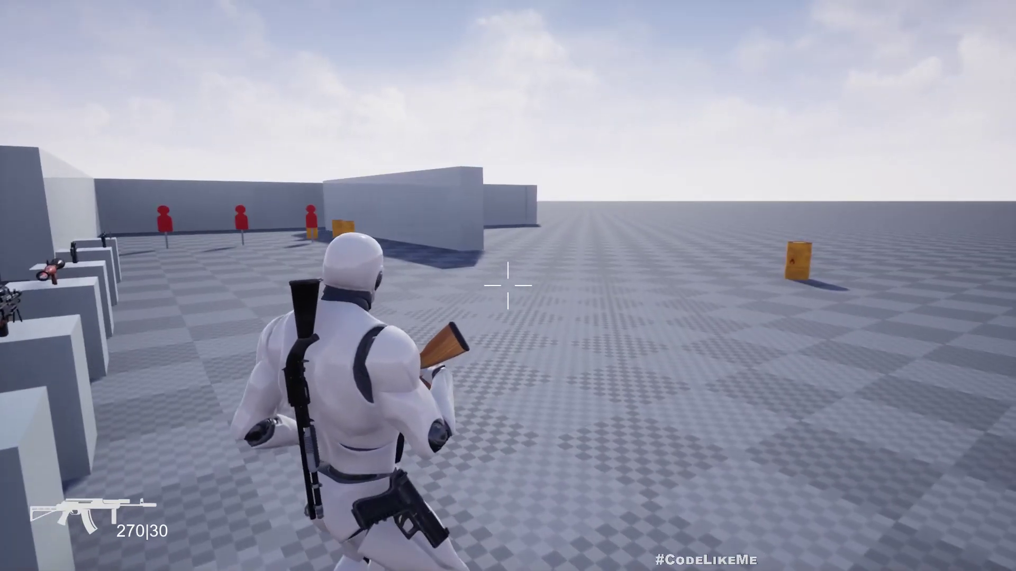
{"action": "key", "text": "2"}
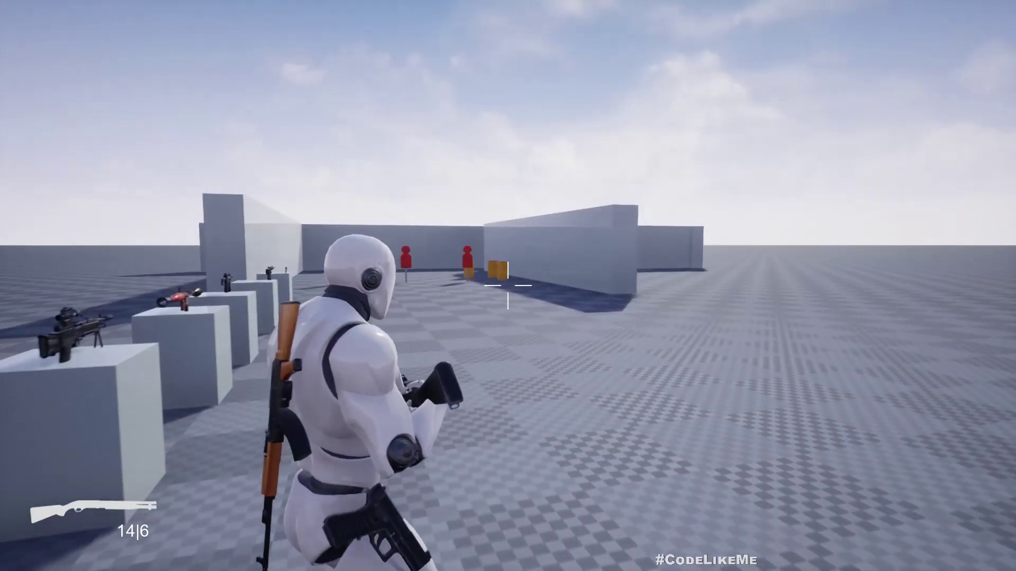
{"action": "right_click", "coordinate": [507, 286]}
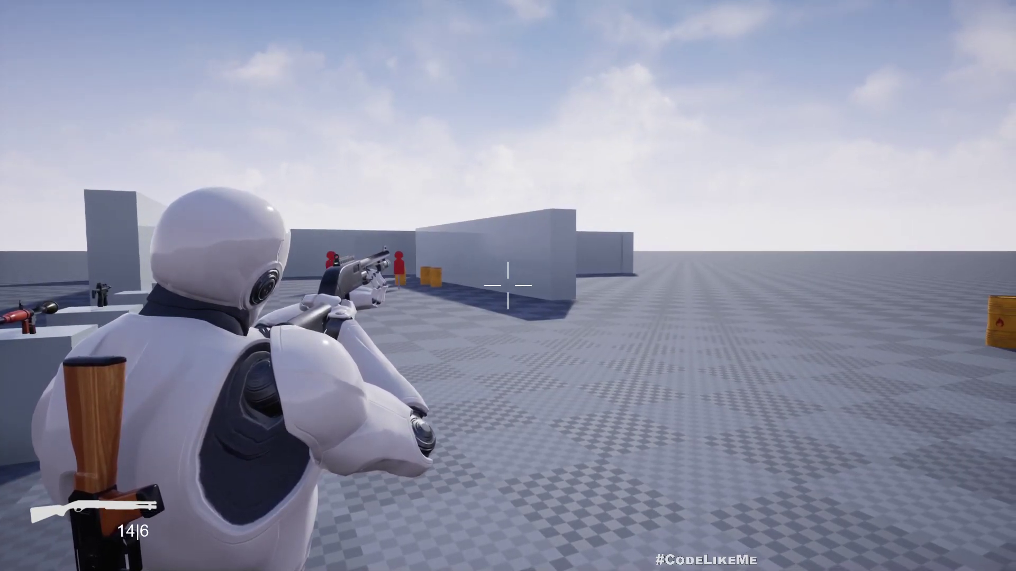
- Fire six shotgun shots at the targets, emptying it to 14|0, then exit play
{"action": "left_click", "coordinate": [509, 285]}
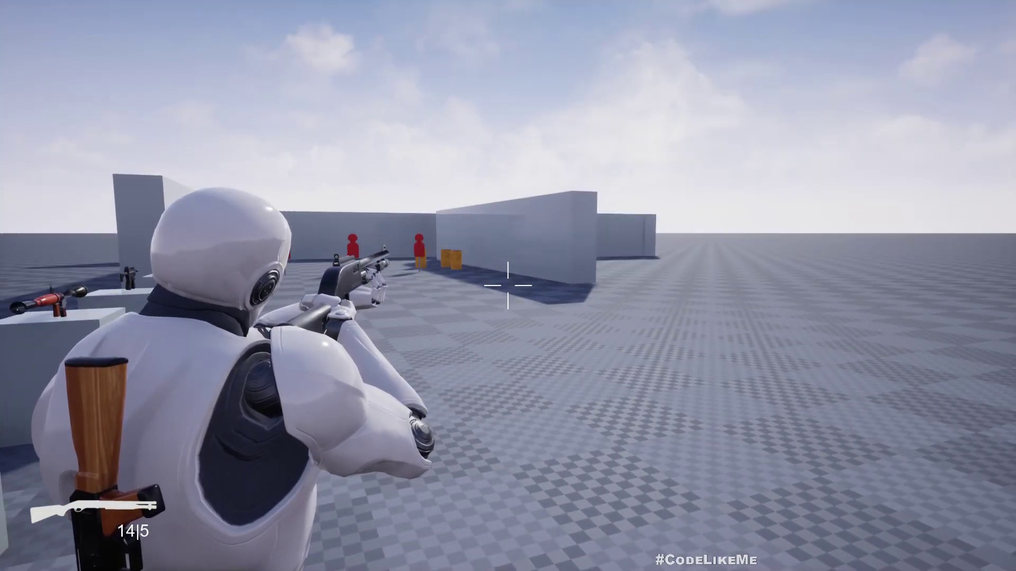
{"action": "left_click", "coordinate": [508, 286]}
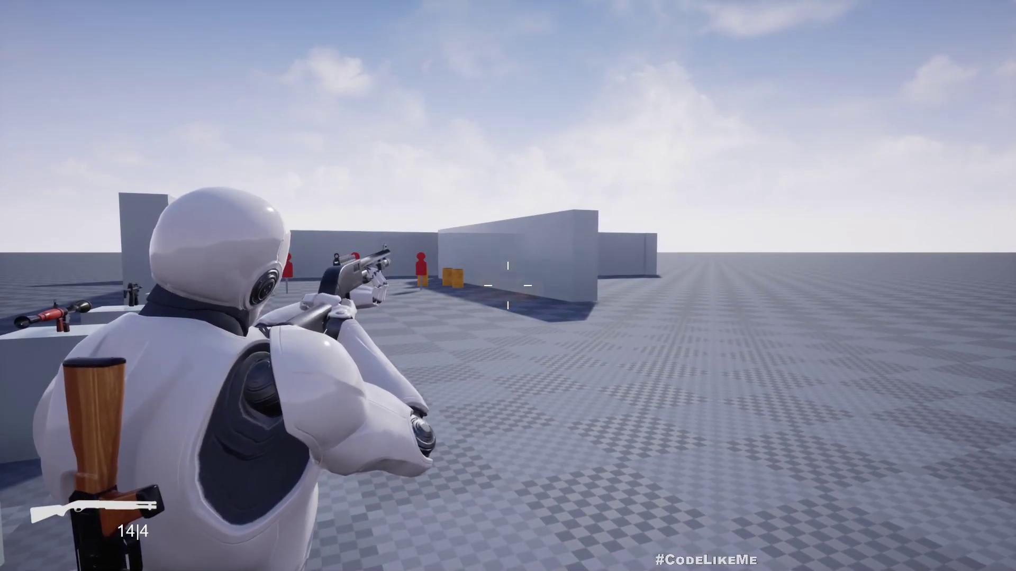
{"action": "left_click", "coordinate": [508, 286]}
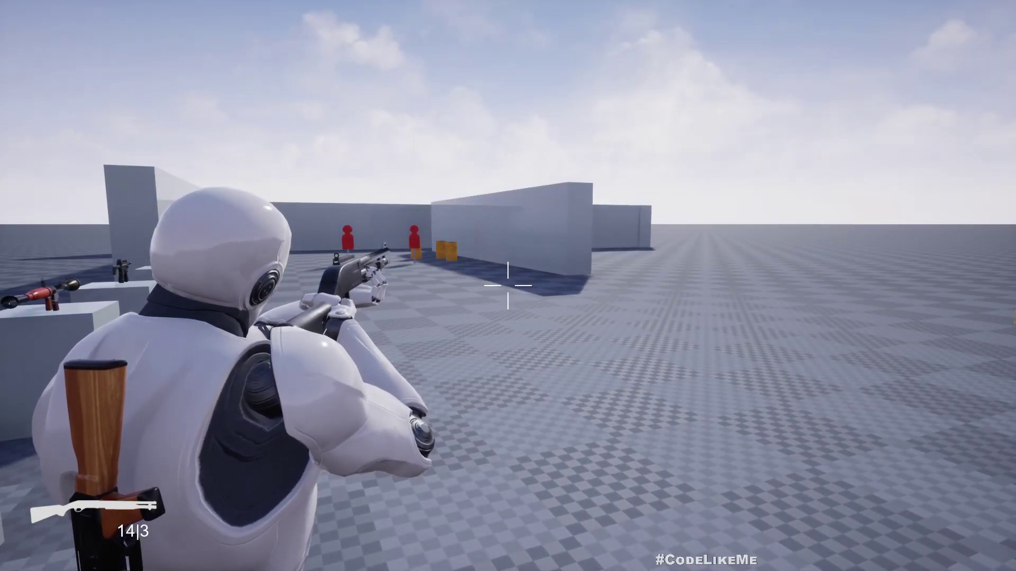
{"action": "left_click", "coordinate": [507, 286]}
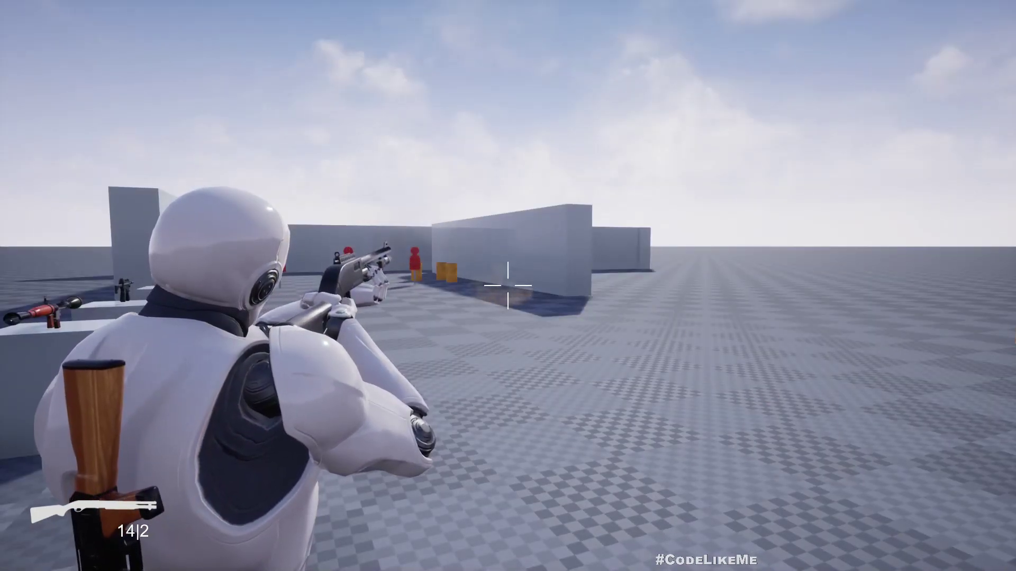
{"action": "left_click", "coordinate": [508, 286]}
{"action": "left_click", "coordinate": [508, 286]}
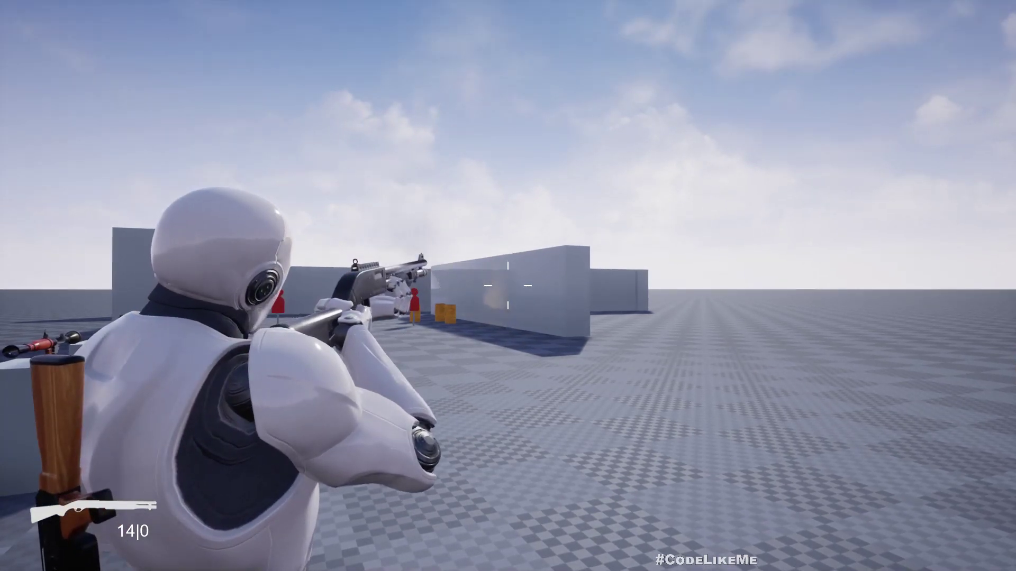
{"action": "key", "text": "Escape"}
{"action": "key", "text": "F11"}
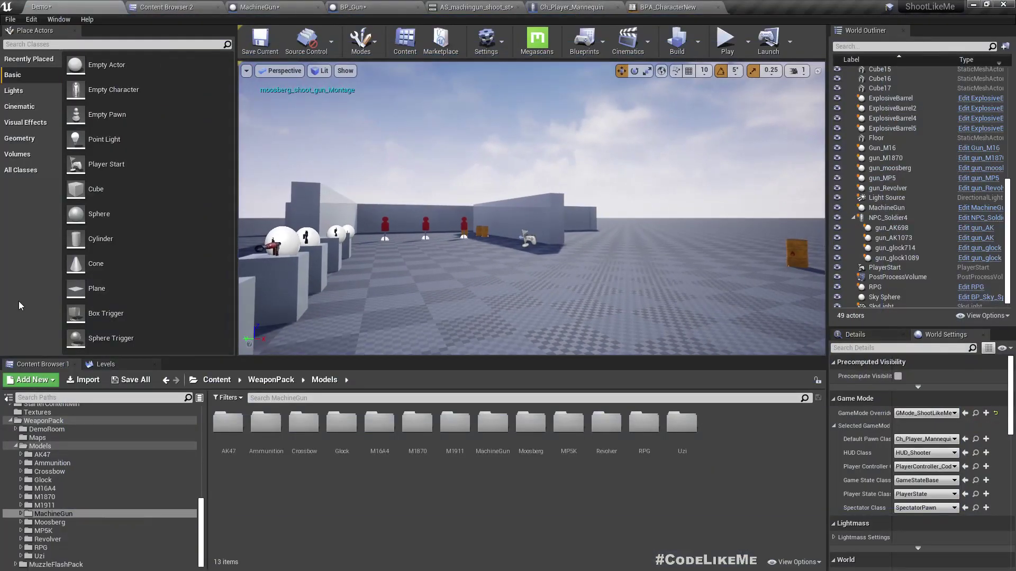
{"action": "left_click", "coordinate": [373, 7]}
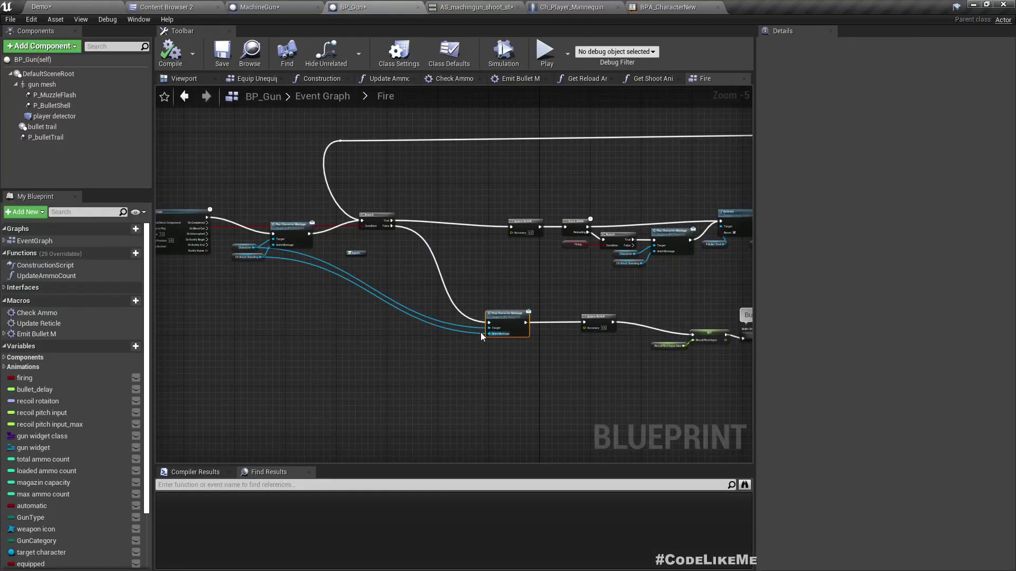
{"action": "scroll", "coordinate": [480, 335], "scroll_direction": "up", "scroll_amount": 4}
{"action": "scroll", "coordinate": [480, 334], "scroll_direction": "down", "scroll_amount": 3}
{"action": "scroll", "coordinate": [442, 198], "scroll_direction": "down", "scroll_amount": 2}
{"action": "scroll", "coordinate": [395, 279], "scroll_direction": "down", "scroll_amount": 2}
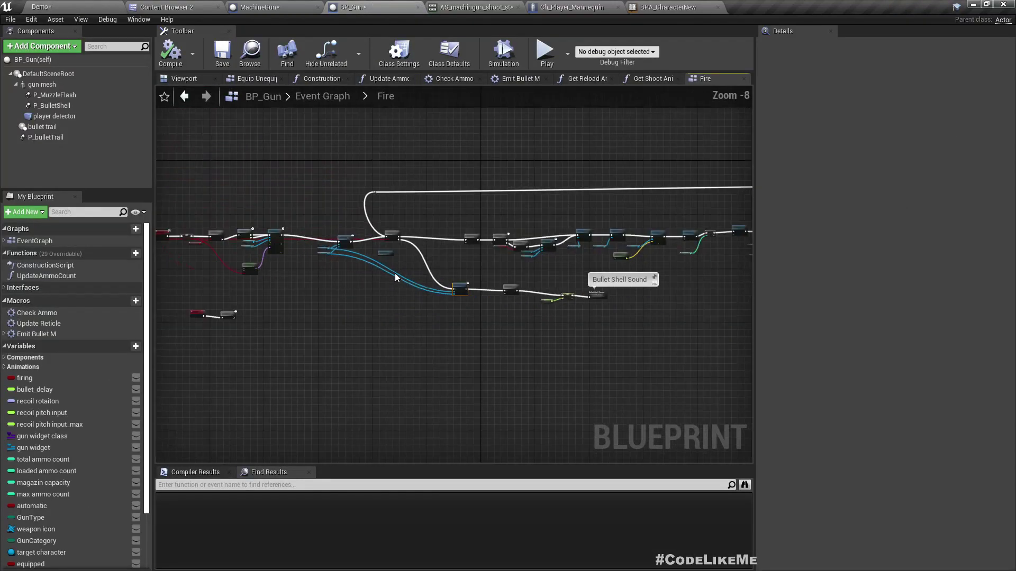
{"action": "right_click_drag", "start_coordinate": [159, 218], "coordinate": [210, 212]}
{"action": "scroll", "coordinate": [575, 282], "scroll_direction": "up", "scroll_amount": 4}
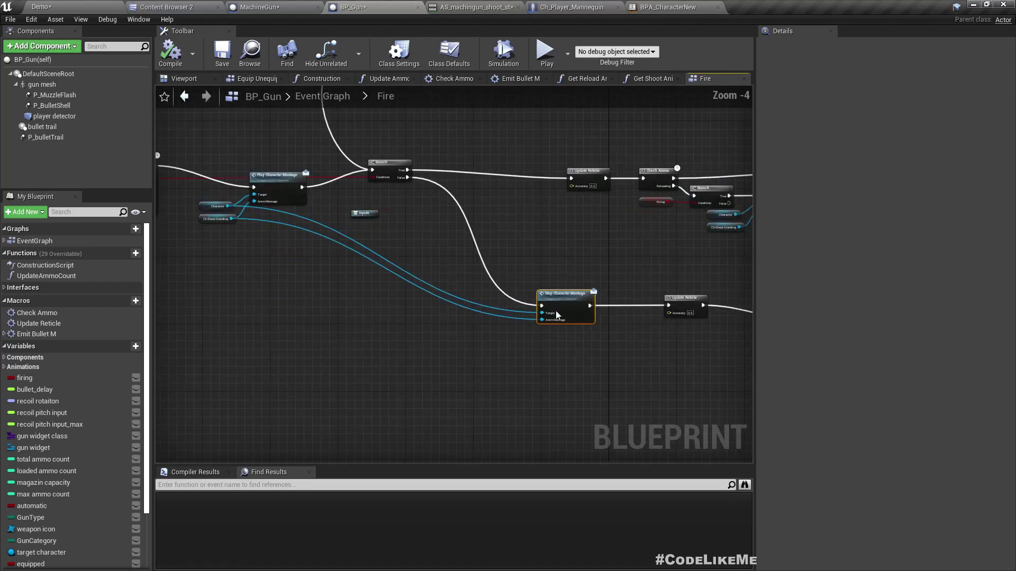
{"action": "scroll", "coordinate": [580, 296], "scroll_direction": "up", "scroll_amount": 4}
{"action": "scroll", "coordinate": [580, 297], "scroll_direction": "down", "scroll_amount": 2}
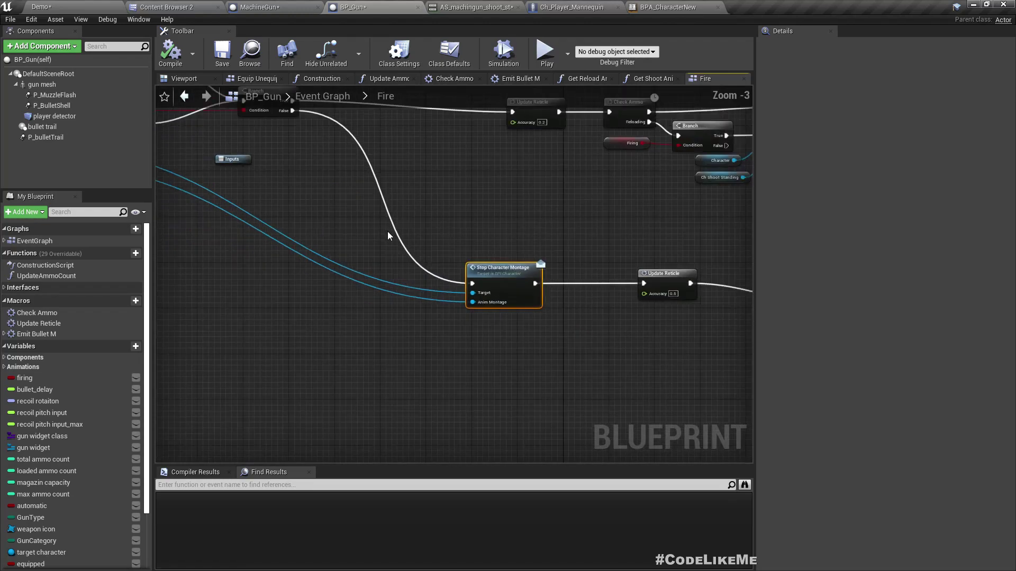
{"action": "scroll", "coordinate": [403, 256], "scroll_direction": "down", "scroll_amount": 1}
{"action": "right_click_drag", "start_coordinate": [405, 257], "coordinate": [593, 301]}
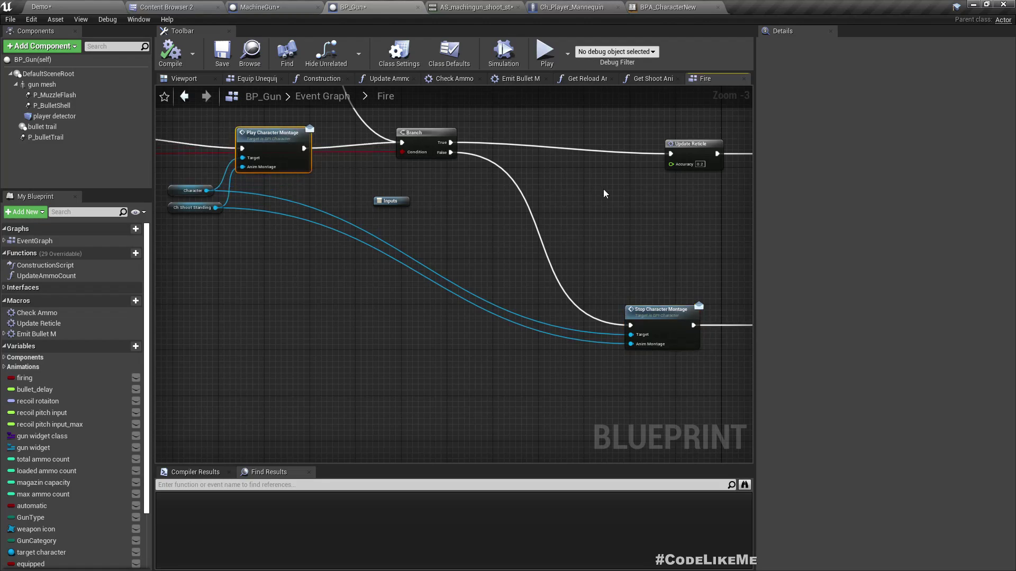
{"action": "mouse_move", "coordinate": [603, 193]}
{"action": "right_mouse_down"}
{"action": "mouse_move", "coordinate": [437, 230]}
{"action": "mouse_move", "coordinate": [536, 236]}
{"action": "right_mouse_up"}
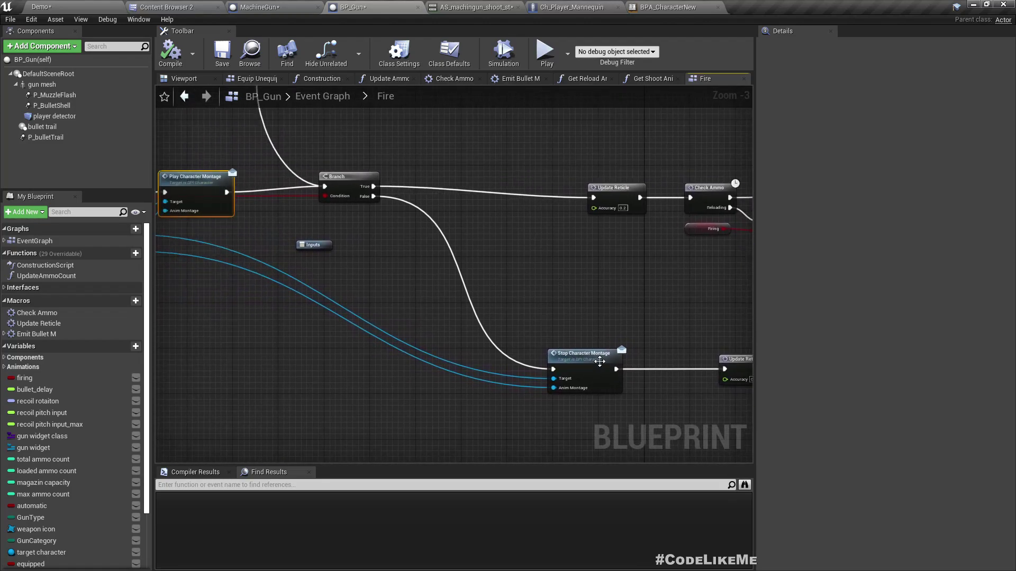
{"action": "scroll", "coordinate": [599, 361], "scroll_direction": "up", "scroll_amount": 2}
{"action": "scroll", "coordinate": [599, 362], "scroll_direction": "down", "scroll_amount": 4}
{"action": "right_click_drag", "start_coordinate": [599, 362], "coordinate": [330, 326]}
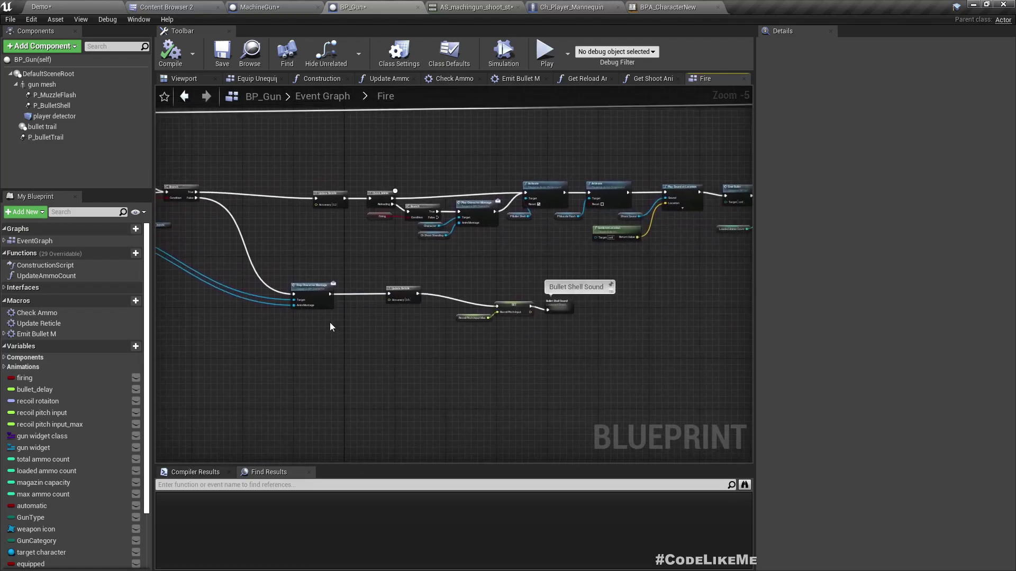
{"action": "right_click", "coordinate": [182, 319]}
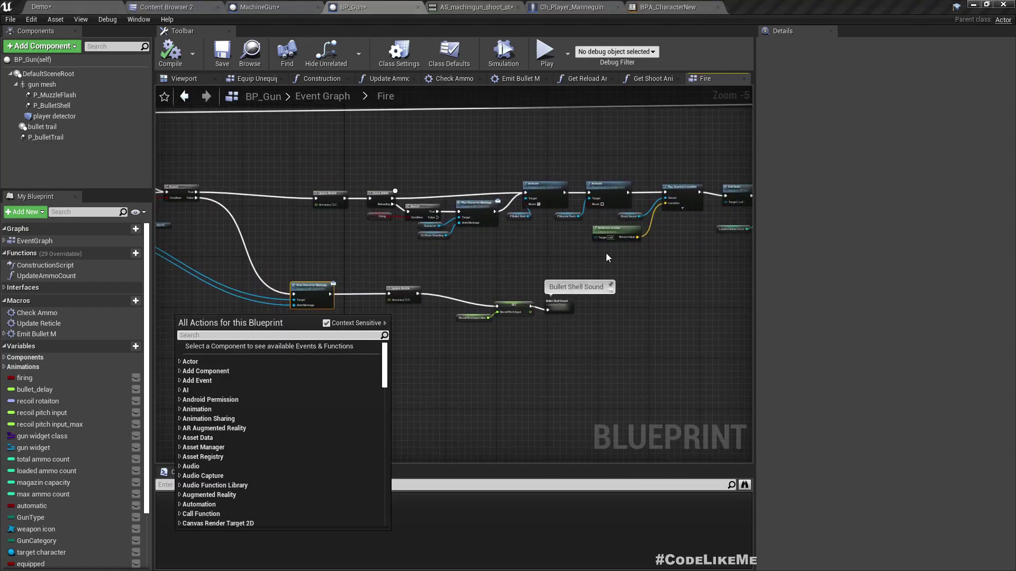
{"action": "right_click_drag", "start_coordinate": [663, 249], "coordinate": [656, 308]}
{"action": "scroll", "coordinate": [655, 309], "scroll_direction": "up", "scroll_amount": 2}
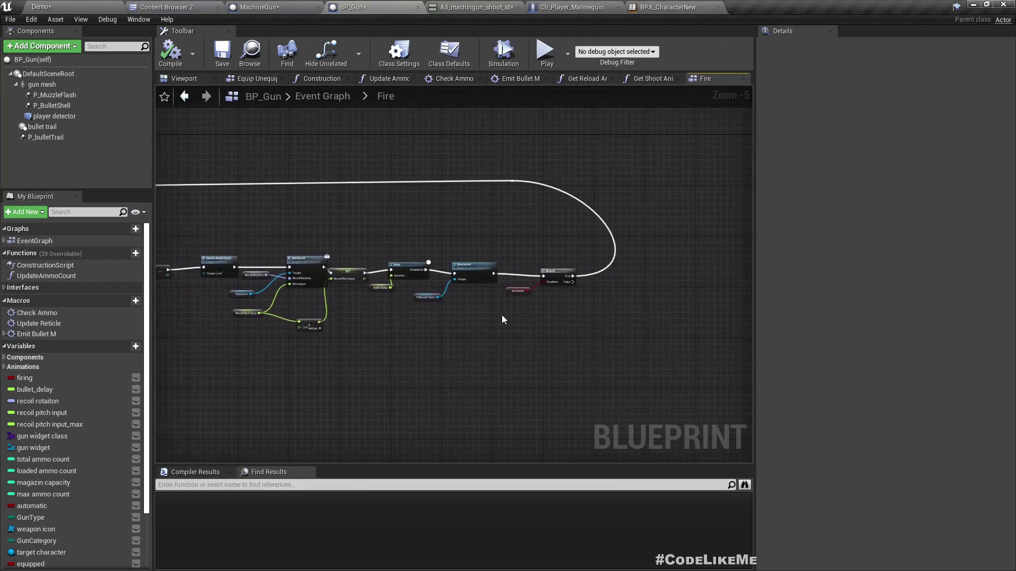
{"action": "scroll", "coordinate": [557, 272], "scroll_direction": "up", "scroll_amount": 3}
{"action": "scroll", "coordinate": [458, 325], "scroll_direction": "down", "scroll_amount": 4}
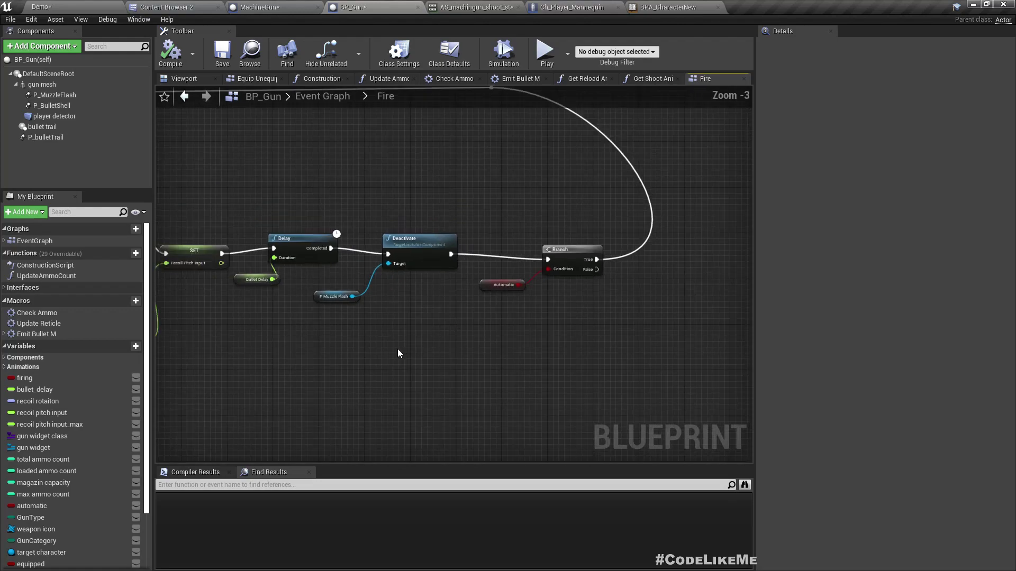
{"action": "right_click_drag", "start_coordinate": [398, 348], "coordinate": [714, 318]}
{"action": "right_click_drag", "start_coordinate": [397, 278], "coordinate": [673, 216]}
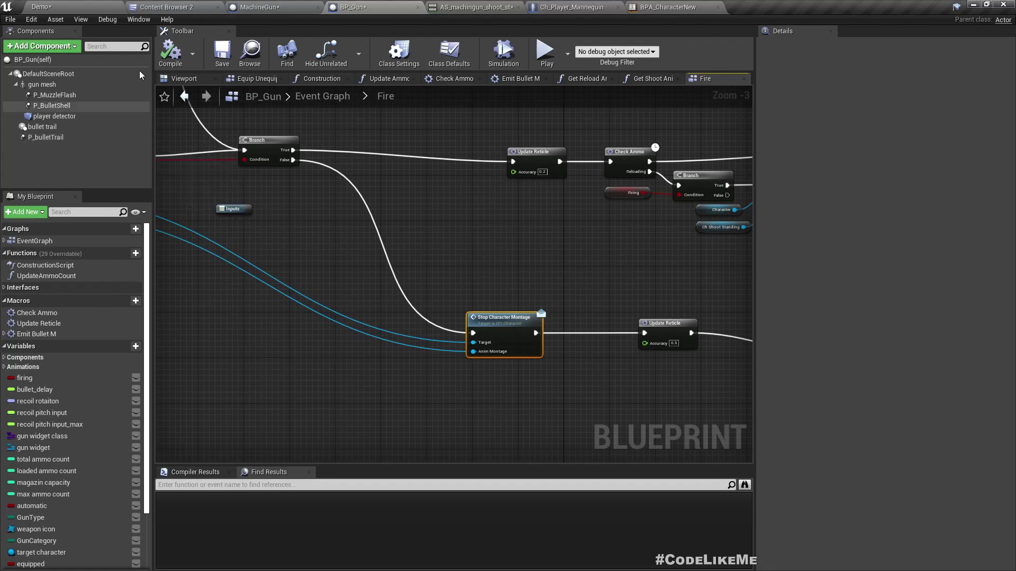
- Open the shoot stand gunner montage from the MachineGun blueprint's Animations defaults
{"action": "left_click", "coordinate": [259, 6]}
{"action": "scroll", "coordinate": [950, 454], "scroll_direction": "down", "scroll_amount": 3}
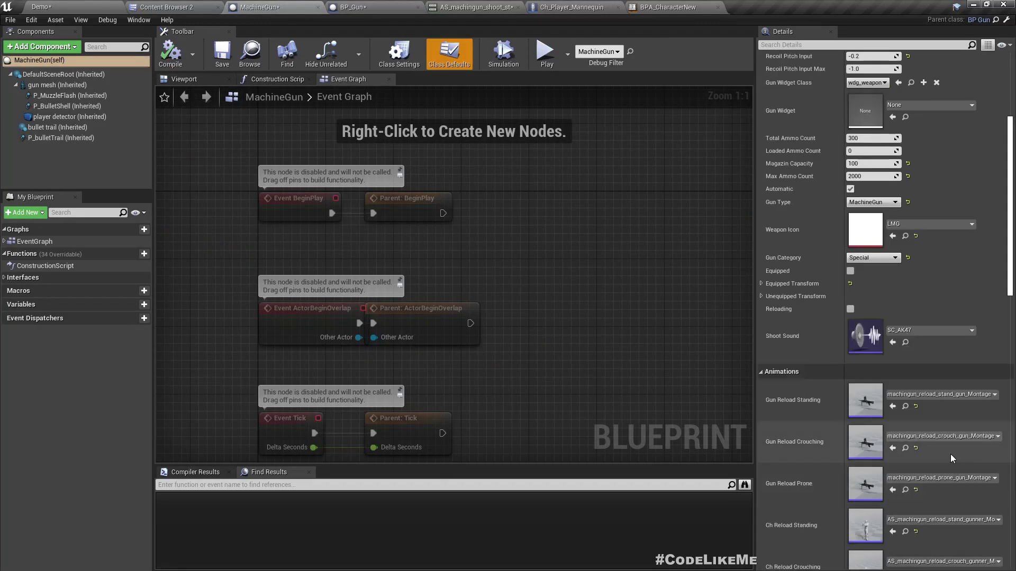
{"action": "scroll", "coordinate": [930, 435], "scroll_direction": "down", "scroll_amount": 5}
{"action": "scroll", "coordinate": [873, 420], "scroll_direction": "down", "scroll_amount": 3}
{"action": "scroll", "coordinate": [845, 395], "scroll_direction": "down", "scroll_amount": 1}
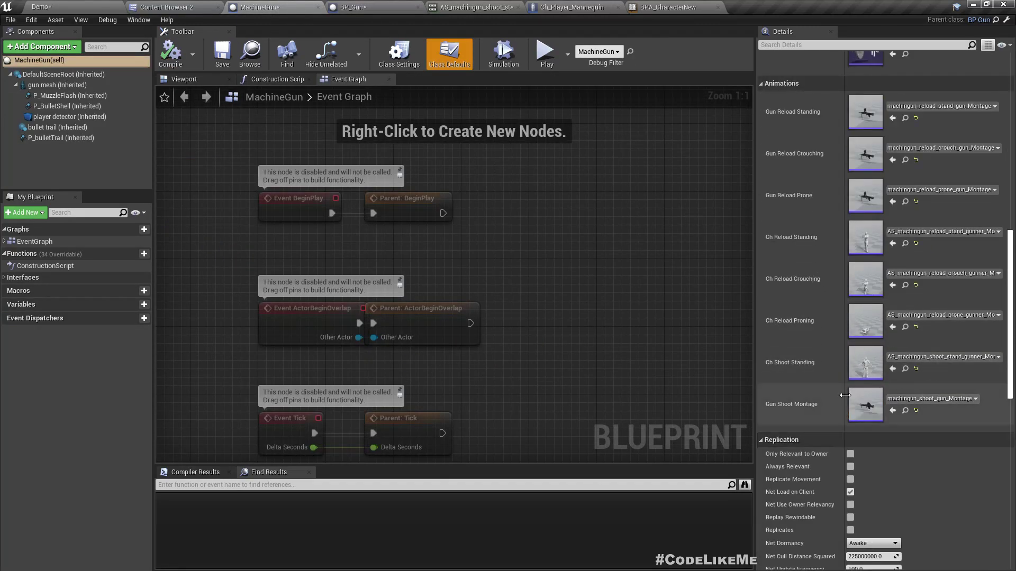
{"action": "double_click", "coordinate": [864, 358]}
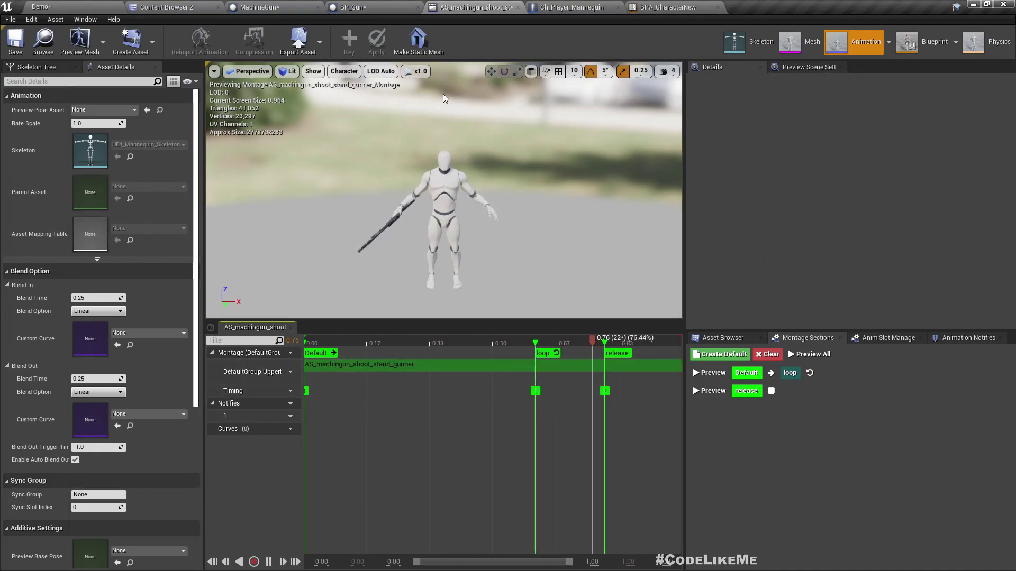
{"action": "scroll", "coordinate": [86, 381], "scroll_direction": "down", "scroll_amount": 3}
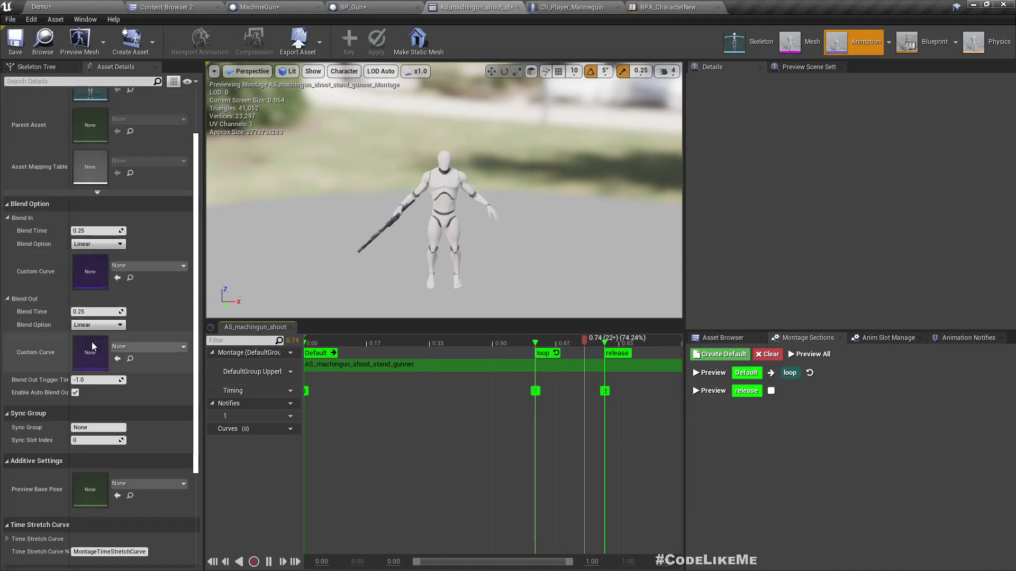
{"action": "scroll", "coordinate": [87, 397], "scroll_direction": "up", "scroll_amount": 2}
{"action": "scroll", "coordinate": [86, 397], "scroll_direction": "up", "scroll_amount": 1}
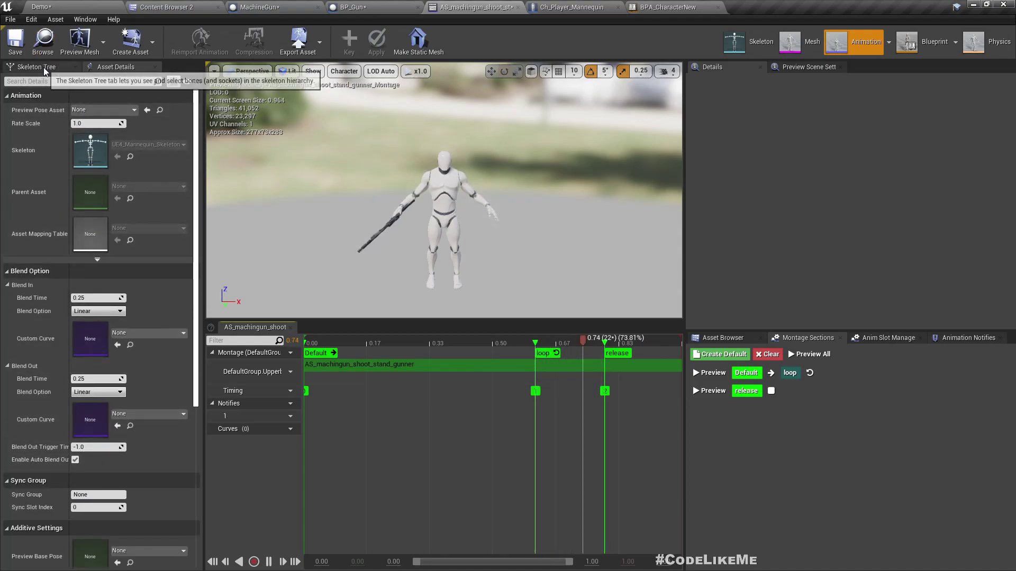
{"action": "scroll", "coordinate": [104, 349], "scroll_direction": "down", "scroll_amount": 3}
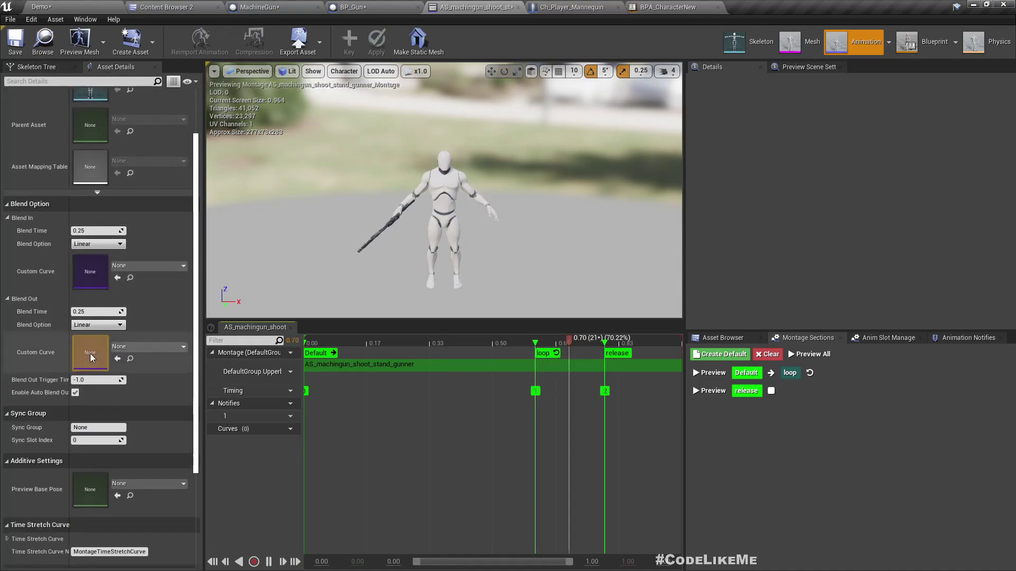
{"action": "scroll", "coordinate": [92, 361], "scroll_direction": "down", "scroll_amount": 2}
- Drop AS_Machinegun_aim_idle_stand from Content Browser 2 into the montage's Preview Base Pose slot
{"action": "left_click", "coordinate": [139, 437]}
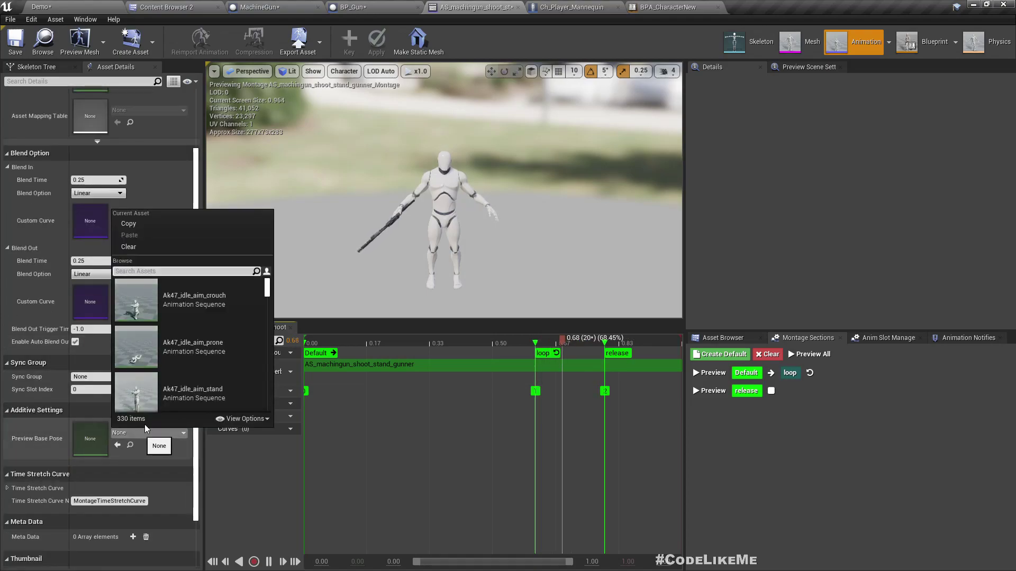
{"action": "left_click", "coordinate": [166, 7]}
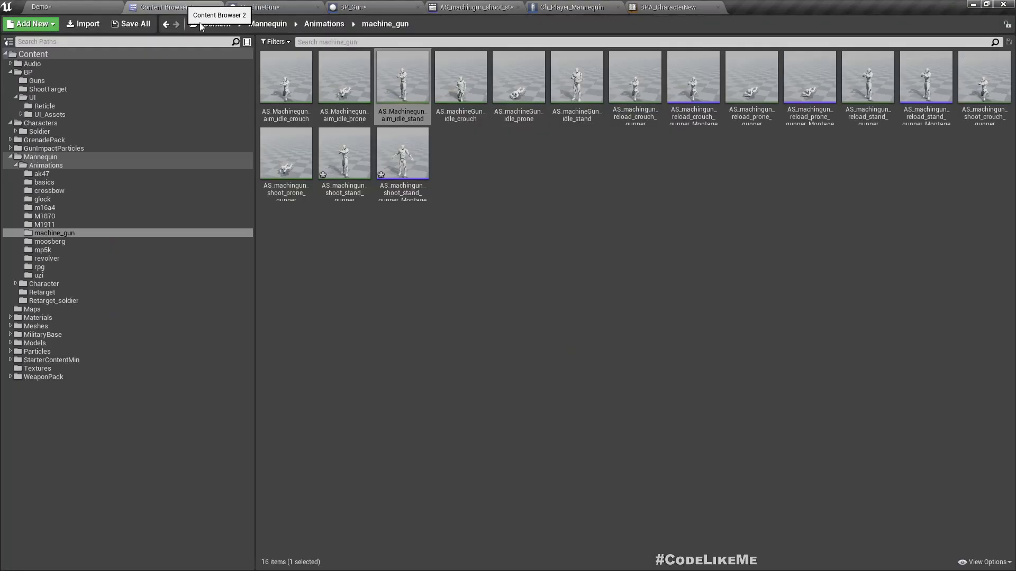
{"action": "left_click_drag", "start_coordinate": [417, 117], "coordinate": [609, 241]}
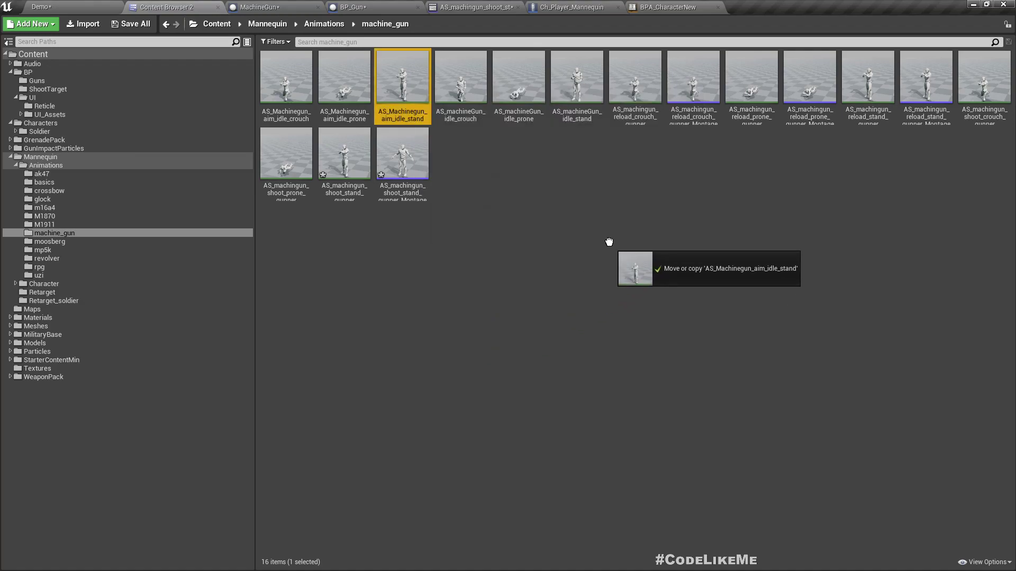
{"action": "left_click_drag", "start_coordinate": [608, 241], "coordinate": [537, 6]}
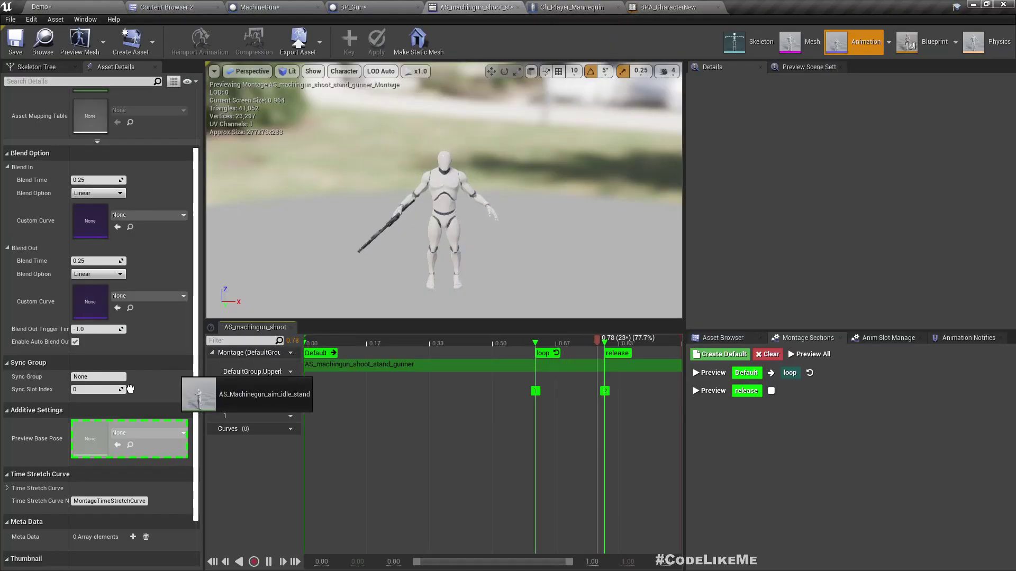
{"action": "left_click_drag", "start_coordinate": [537, 5], "coordinate": [97, 439]}
{"action": "left_click_drag", "start_coordinate": [390, 253], "coordinate": [416, 202]}
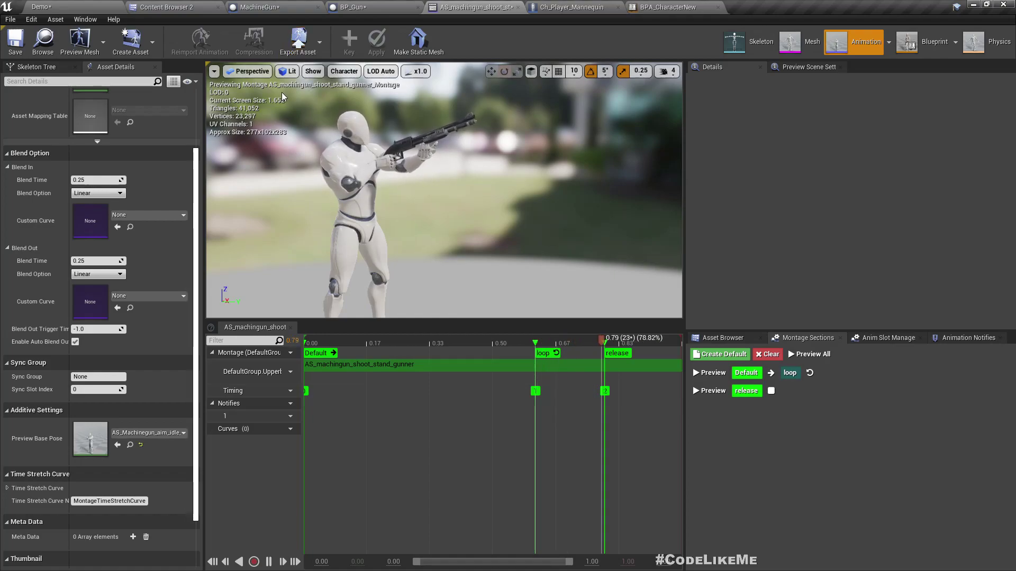
- Add a Branch with automatic as its condition before Stop Character Montage, wiring False to Update Reticle
{"action": "left_click", "coordinate": [361, 6]}
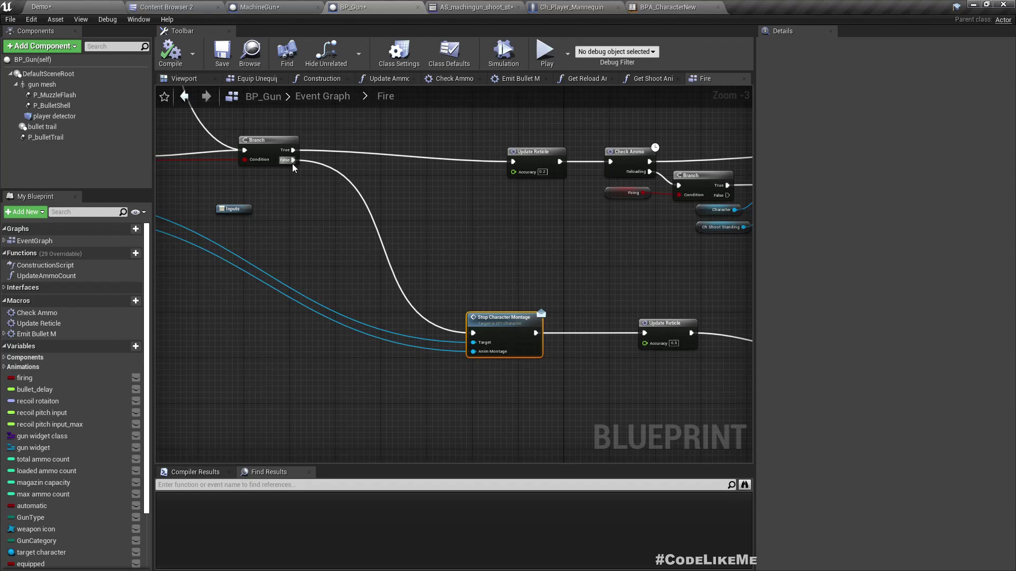
{"action": "left_click_drag", "start_coordinate": [292, 161], "coordinate": [358, 301]}
{"action": "type", "text": "bran"}
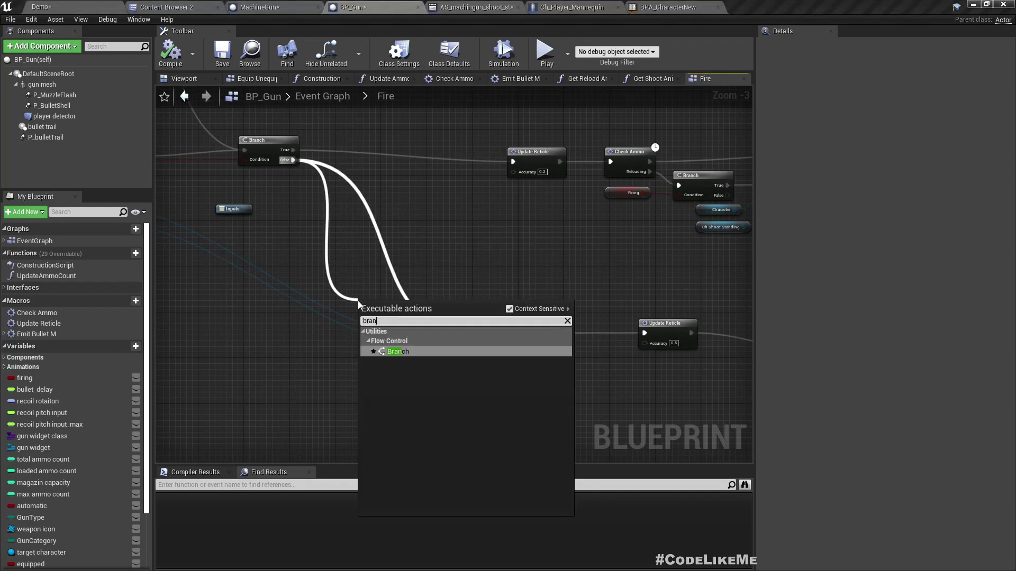
{"action": "key", "text": "Return"}
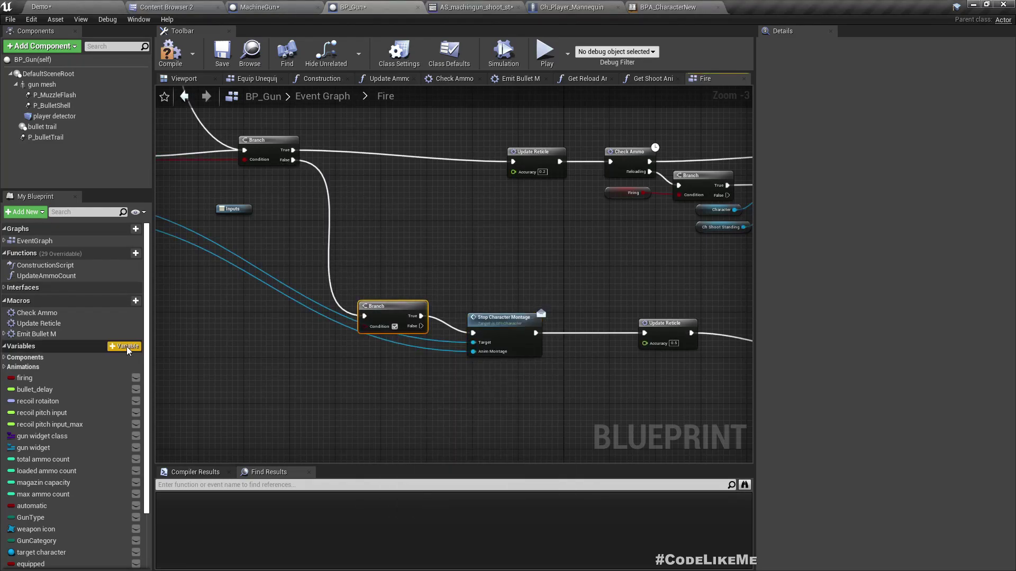
{"action": "scroll", "coordinate": [56, 557], "scroll_direction": "down", "scroll_amount": 2}
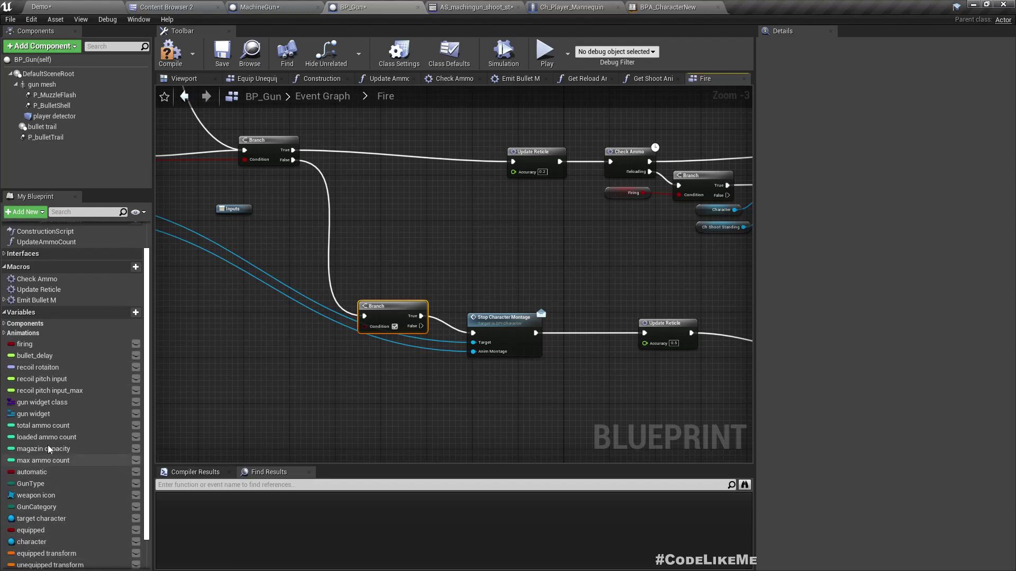
{"action": "scroll", "coordinate": [49, 378], "scroll_direction": "down", "scroll_amount": 2}
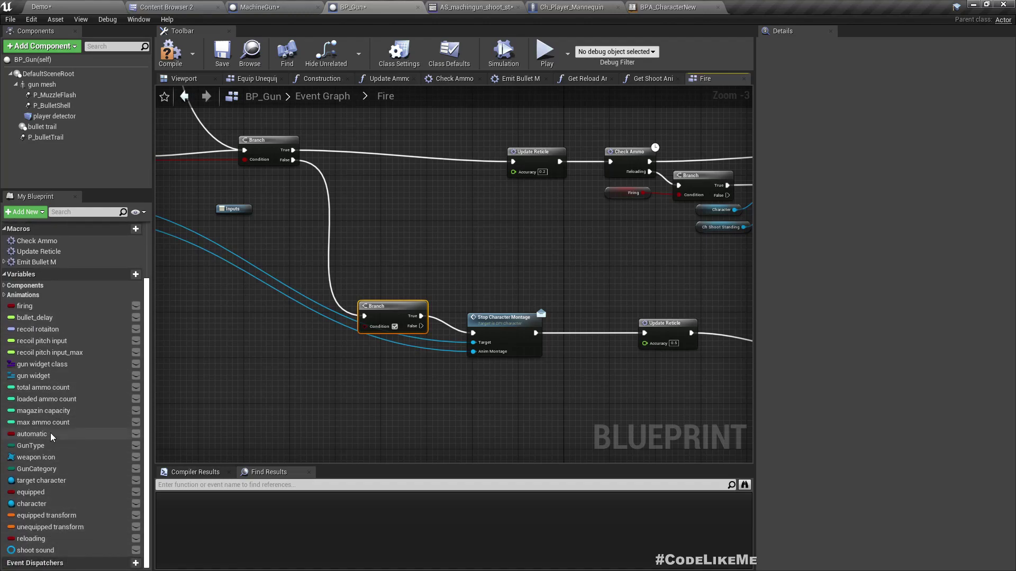
{"action": "left_click_drag", "start_coordinate": [34, 435], "coordinate": [374, 331]}
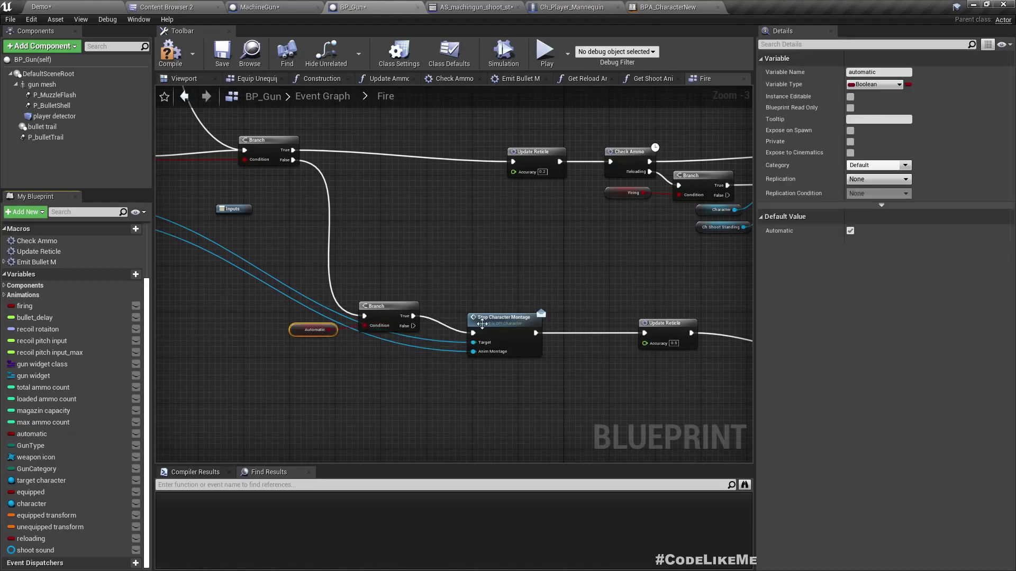
{"action": "left_click_drag", "start_coordinate": [498, 318], "coordinate": [504, 304]}
{"action": "left_click_drag", "start_coordinate": [412, 326], "coordinate": [549, 359]}
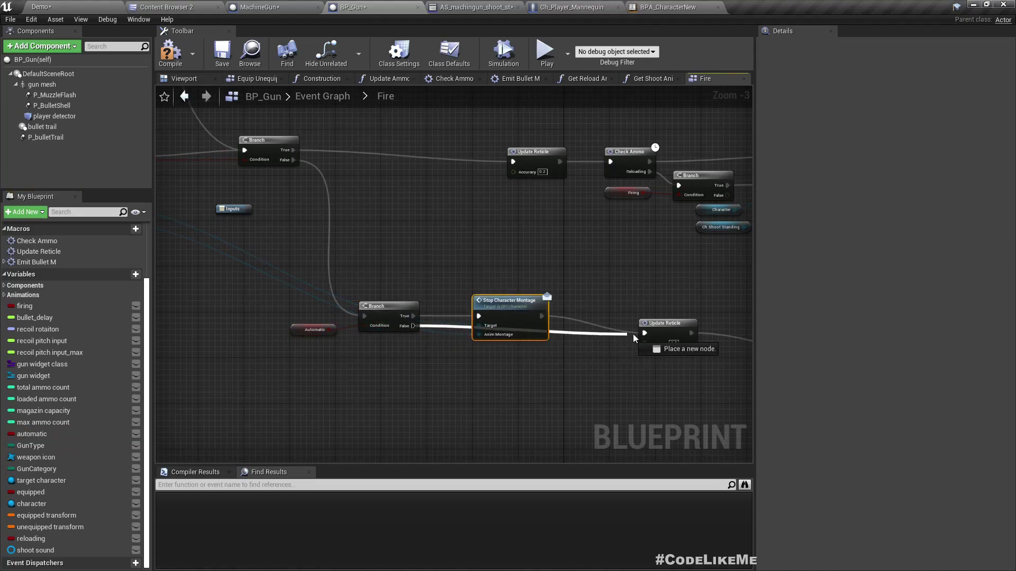
{"action": "left_click_drag", "start_coordinate": [632, 334], "coordinate": [643, 333]}
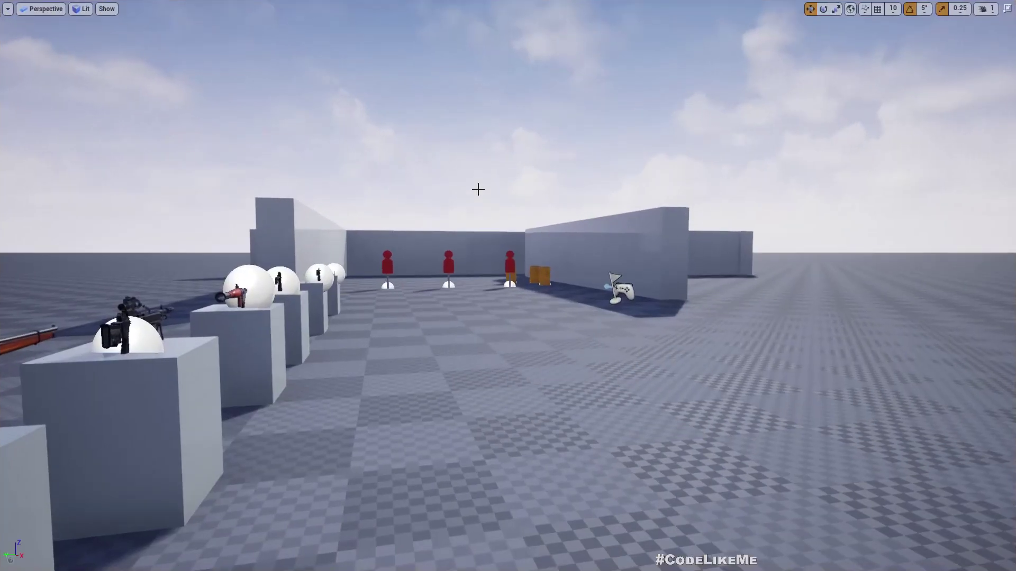
- Play-test by equipping the shotgun and firing three rounds at the targets, then stop
{"action": "key", "text": "alt+p"}
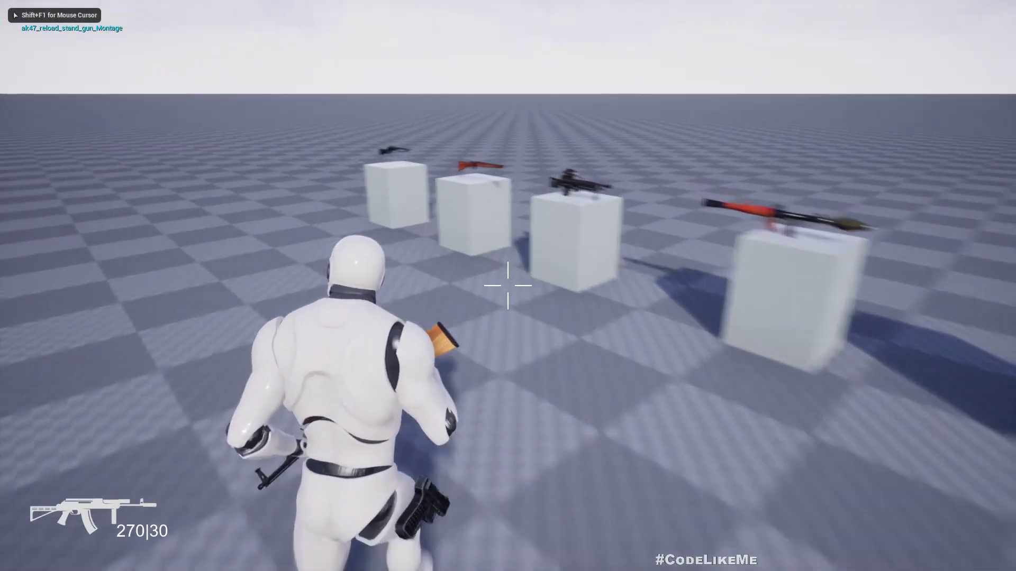
{"action": "key", "text": "w"}
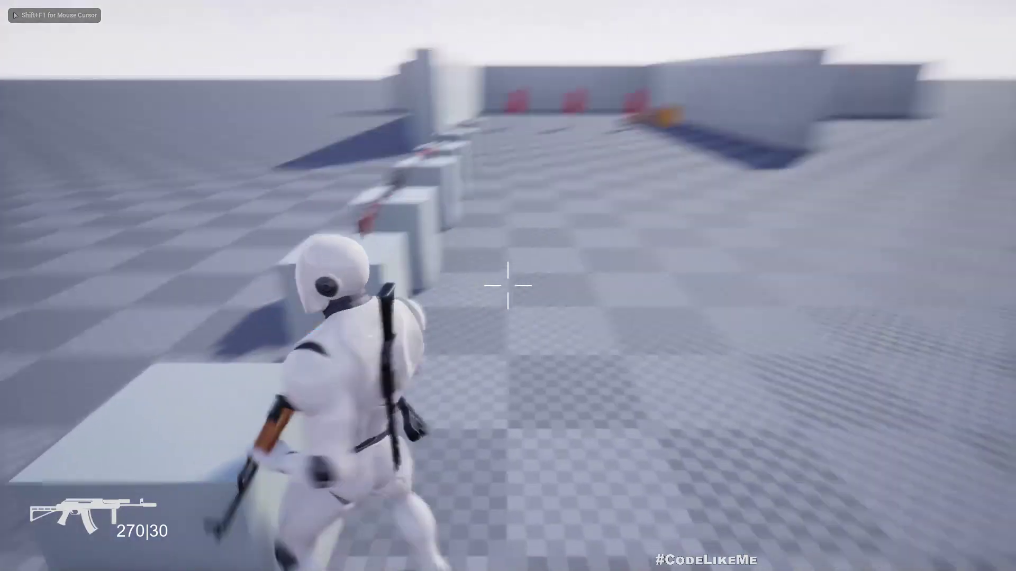
{"action": "key", "text": "x"}
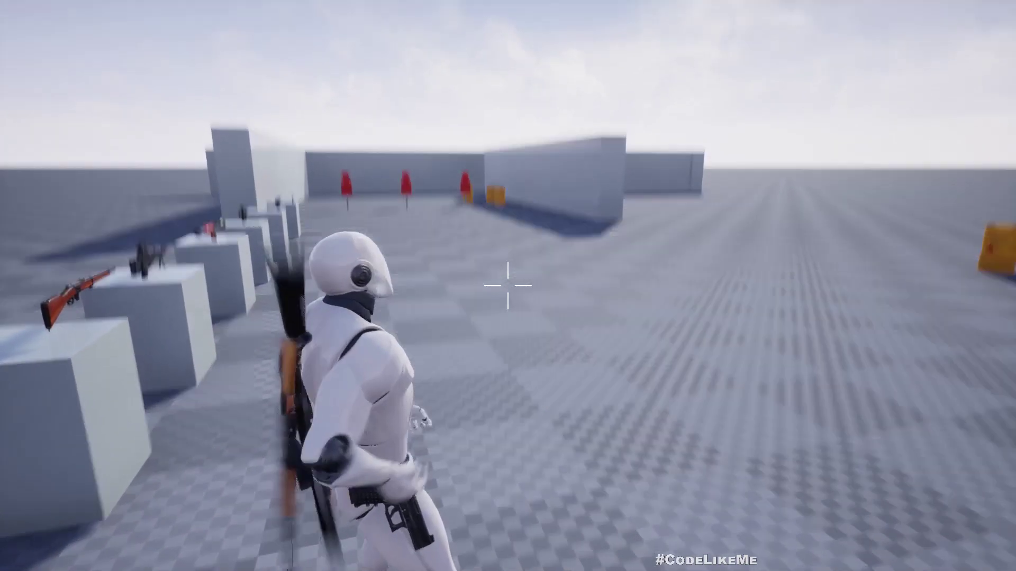
{"action": "key", "text": "2"}
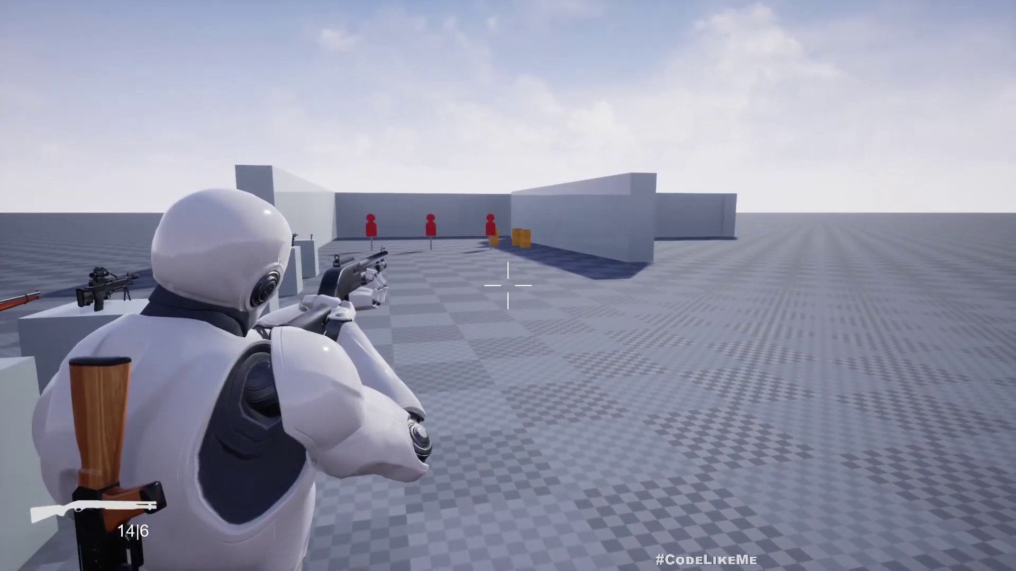
{"action": "left_click", "coordinate": [508, 285]}
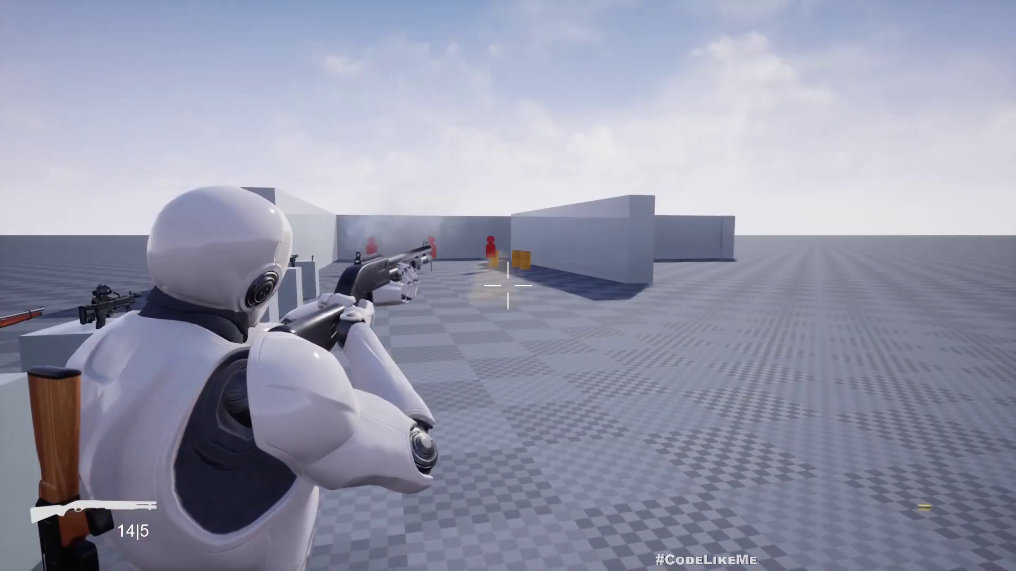
{"action": "left_click", "coordinate": [508, 286]}
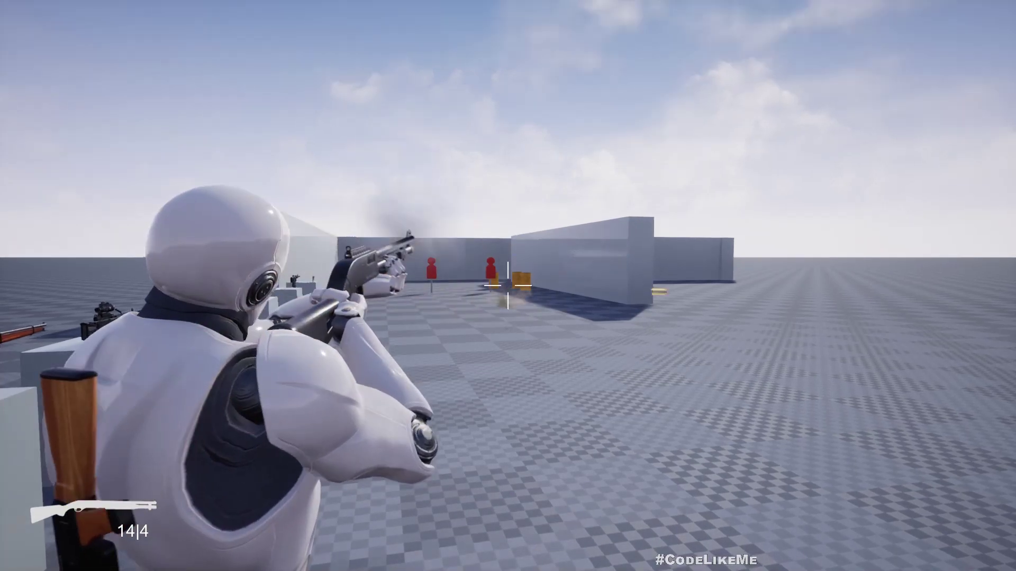
{"action": "right_click", "coordinate": [508, 285]}
{"action": "left_click", "coordinate": [508, 286]}
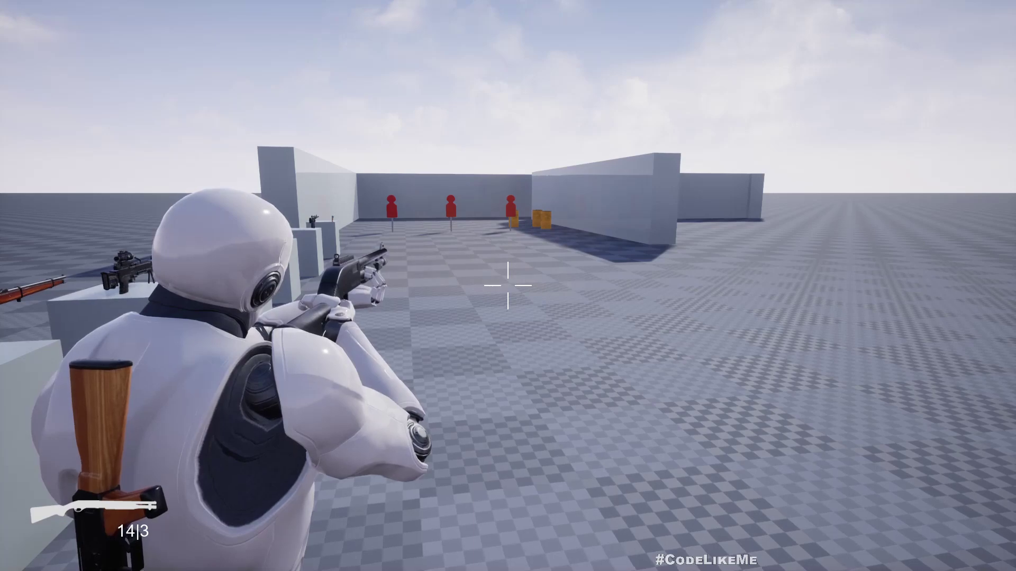
{"action": "key", "text": "Escape"}
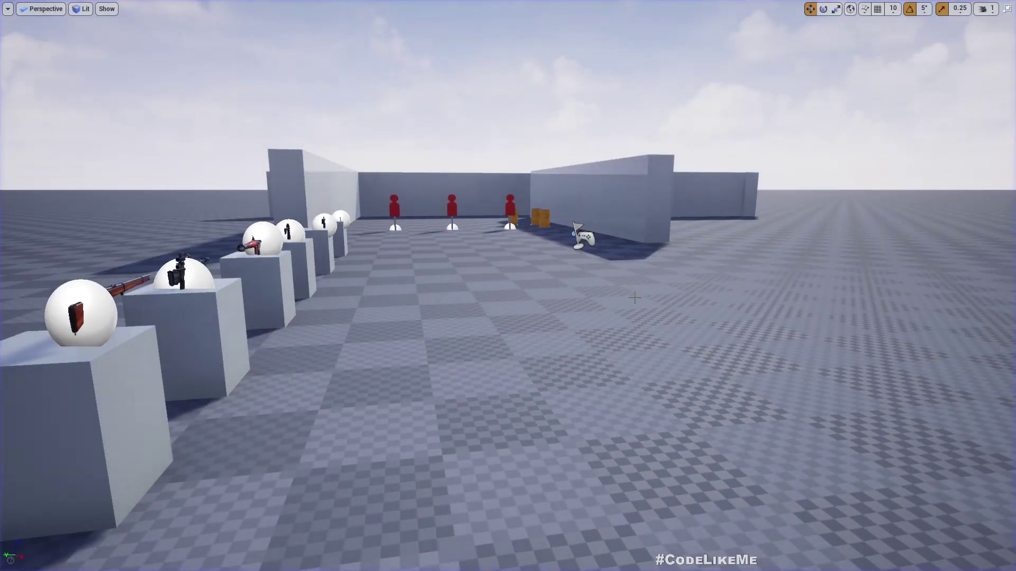
- Restore the full editor layout, run another quick play session, and restore the layout again
{"action": "key", "text": "F11"}
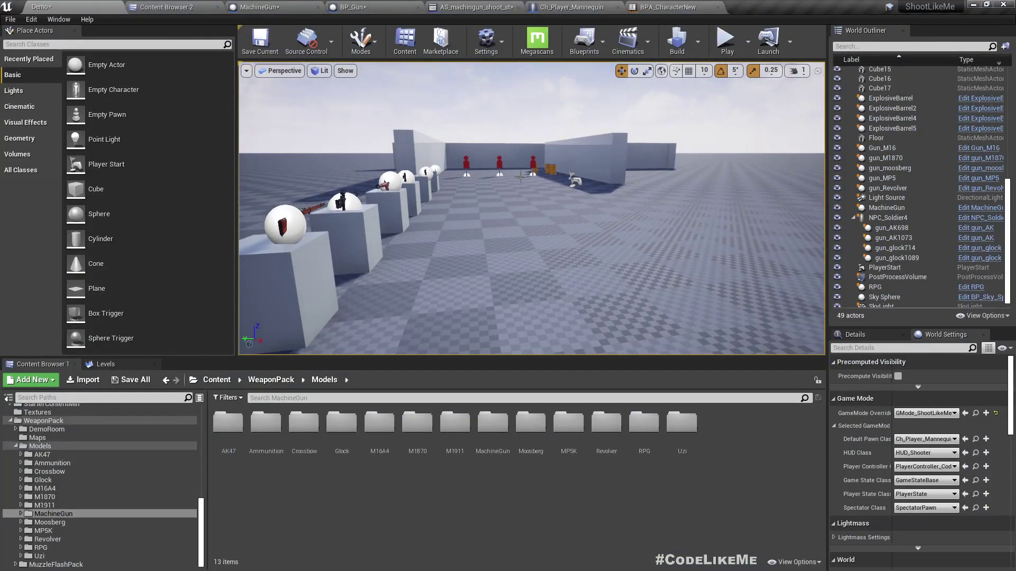
{"action": "key", "text": "w"}
{"action": "key", "text": "a"}
{"action": "key", "text": "alt+p"}
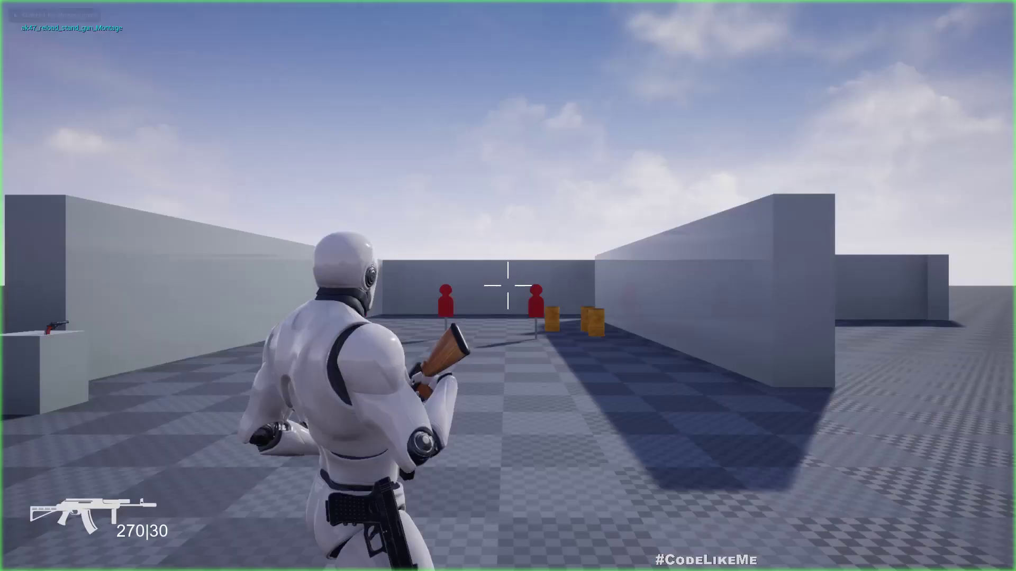
{"action": "key", "text": "Escape"}
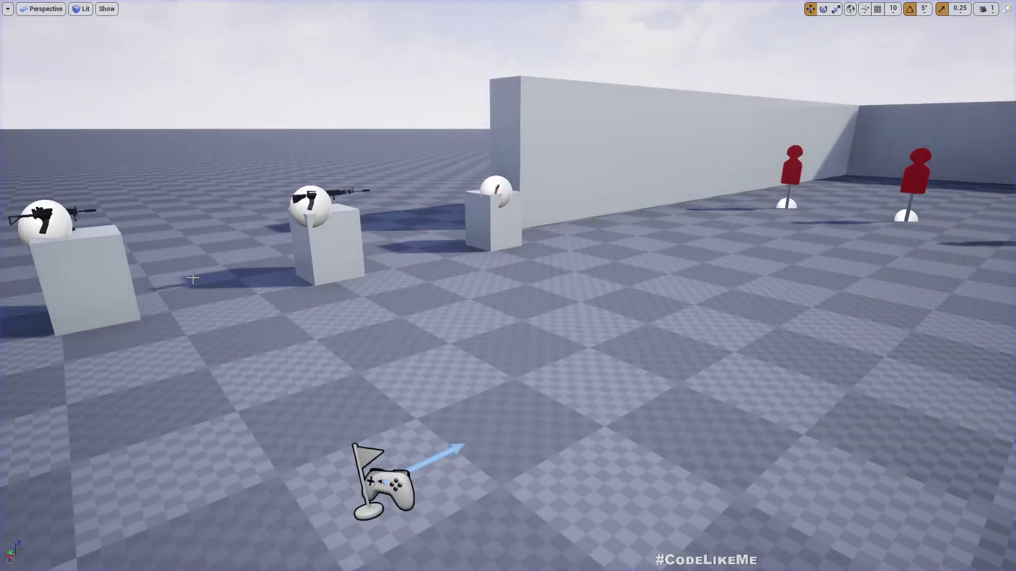
{"action": "key", "text": "F11"}
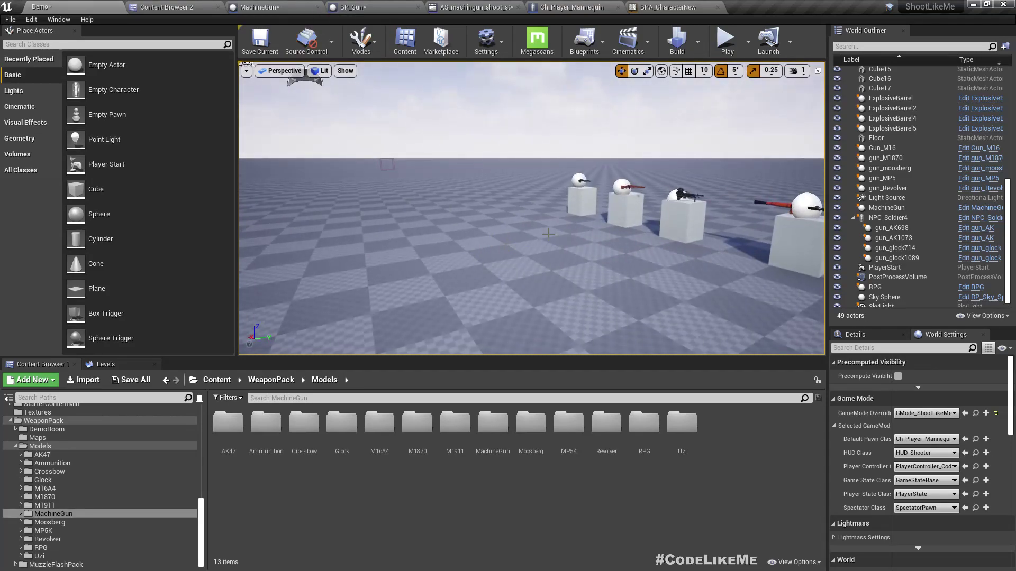
- Select the gun_moosberg shotgun in the viewport and open its Blueprint defaults
{"action": "mouse_move", "coordinate": [358, 96]}
{"action": "right_mouse_down"}
{"action": "mouse_move", "coordinate": [371, 159]}
{"action": "mouse_move", "coordinate": [491, 219]}
{"action": "right_mouse_up"}
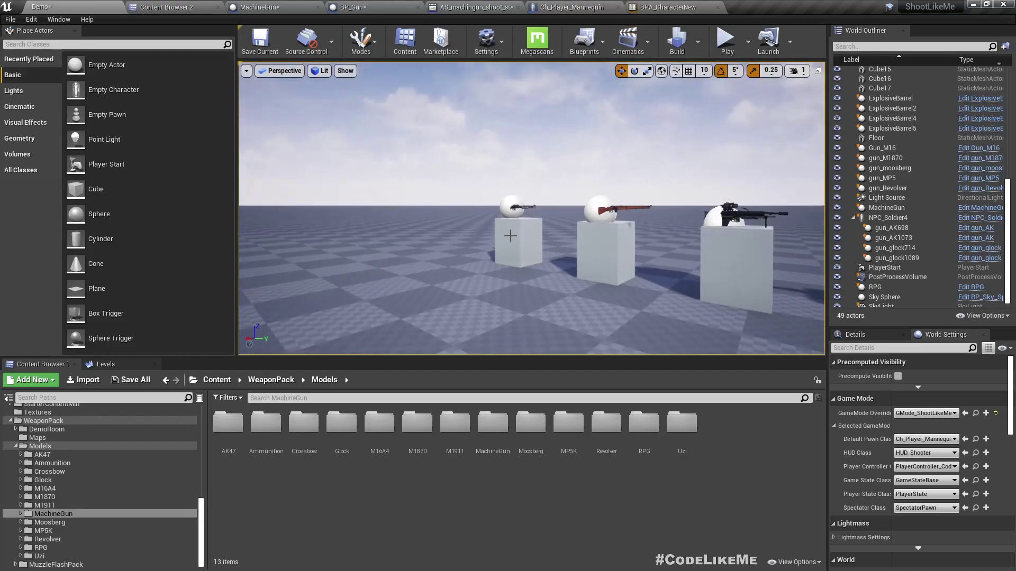
{"action": "left_click", "coordinate": [481, 205]}
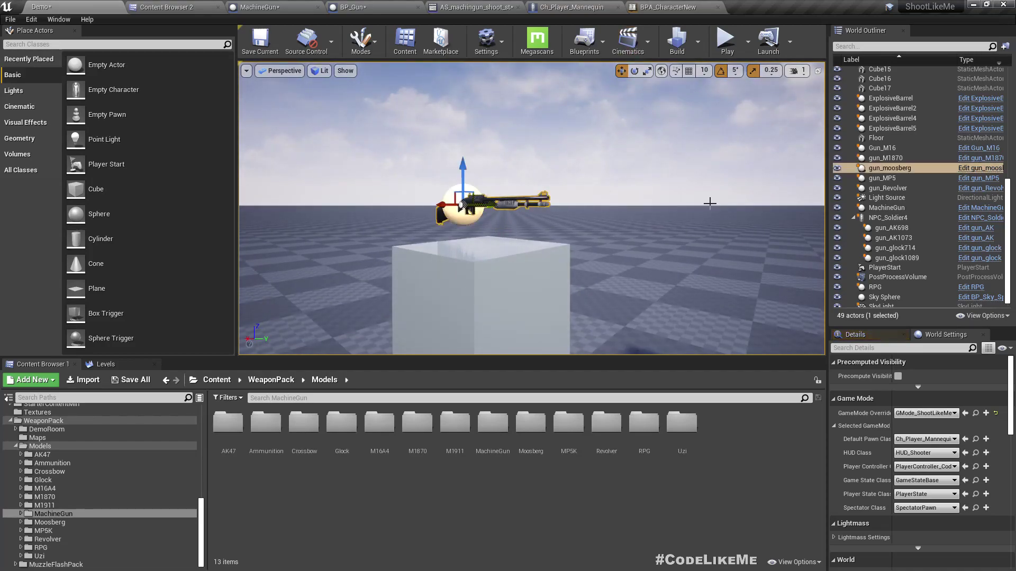
{"action": "left_click", "coordinate": [991, 167]}
{"action": "scroll", "coordinate": [500, 396], "scroll_direction": "down", "scroll_amount": 5}
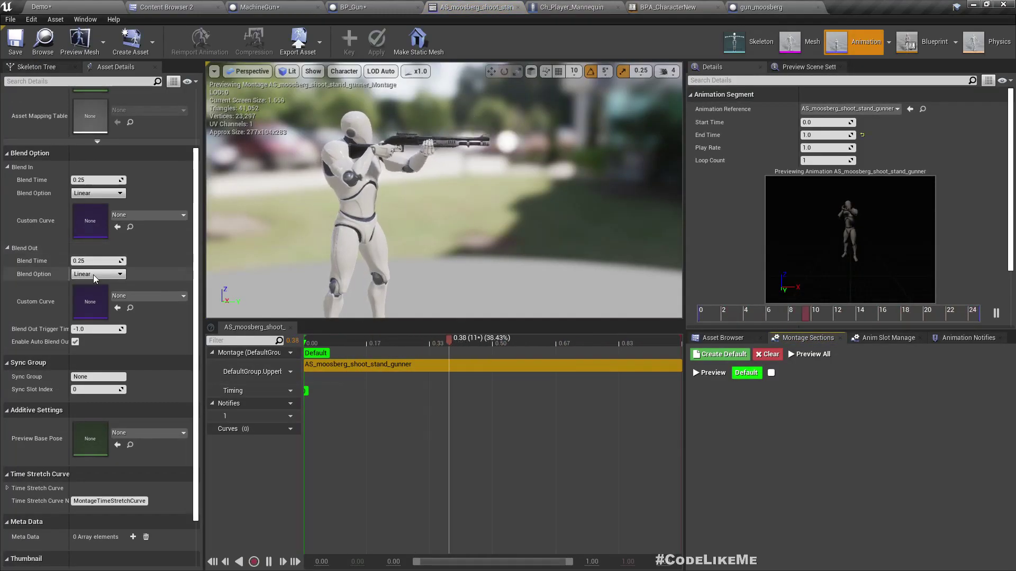
{"action": "scroll", "coordinate": [133, 361], "scroll_direction": "up", "scroll_amount": 2}
{"action": "scroll", "coordinate": [128, 370], "scroll_direction": "up", "scroll_amount": 1}
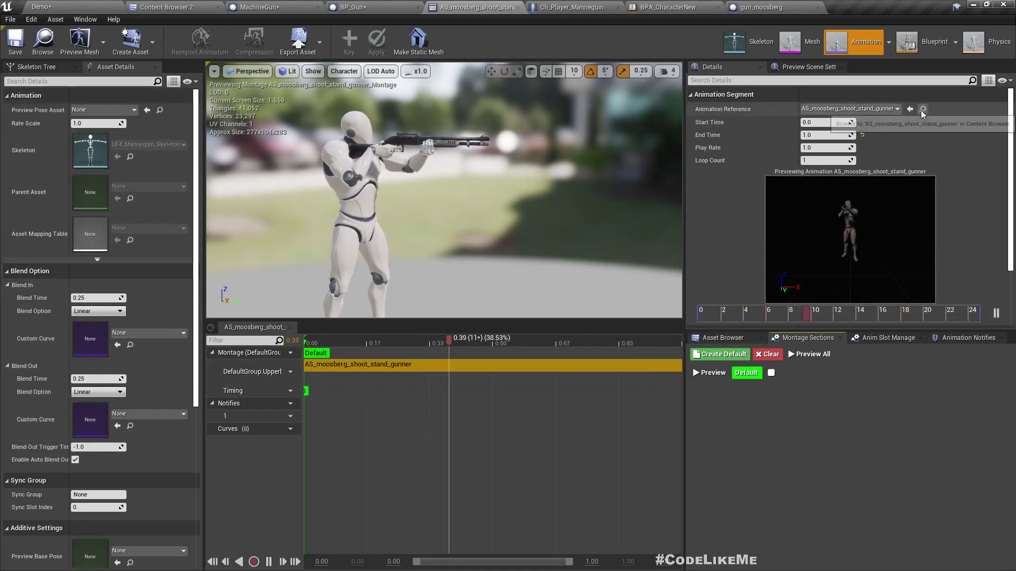
- Open AS_moosberg_shoot_stand_gunner and make it Mesh Space additive with a Selected animation base pose
{"action": "key", "text": "ctrl+b"}
{"action": "double_click", "coordinate": [751, 99]}
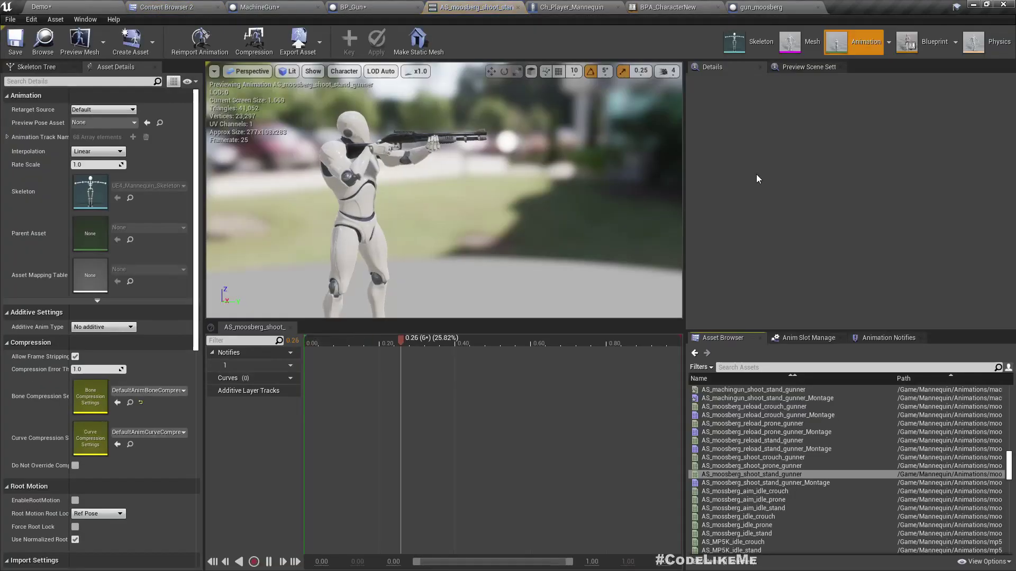
{"action": "left_click", "coordinate": [95, 327]}
{"action": "left_click", "coordinate": [87, 350]}
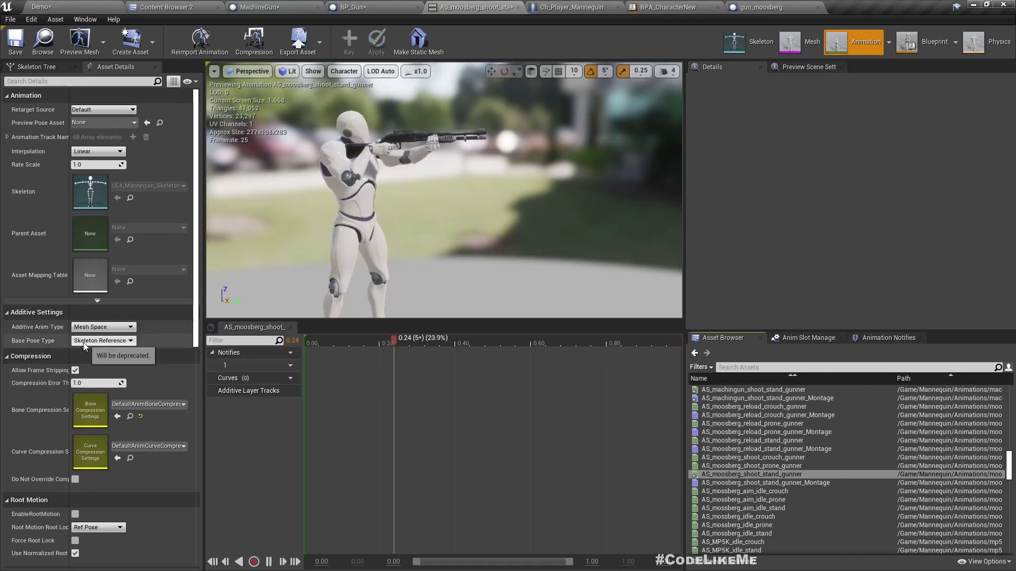
{"action": "left_click", "coordinate": [84, 341]}
{"action": "left_click", "coordinate": [85, 362]}
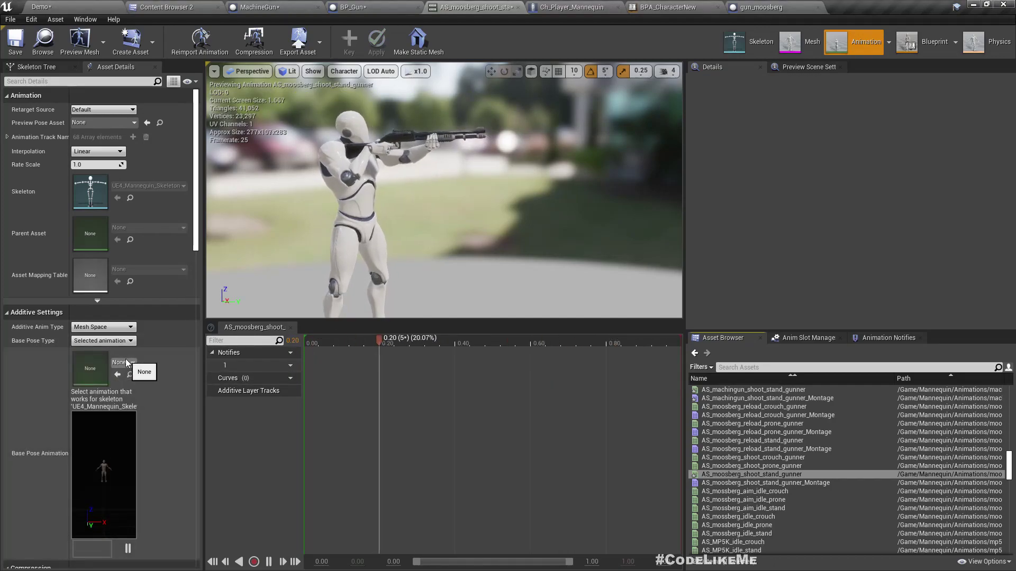
- Choose AS_moosberg_aim_idle_stand as the base pose animation and start a play test
{"action": "left_click", "coordinate": [188, 7]}
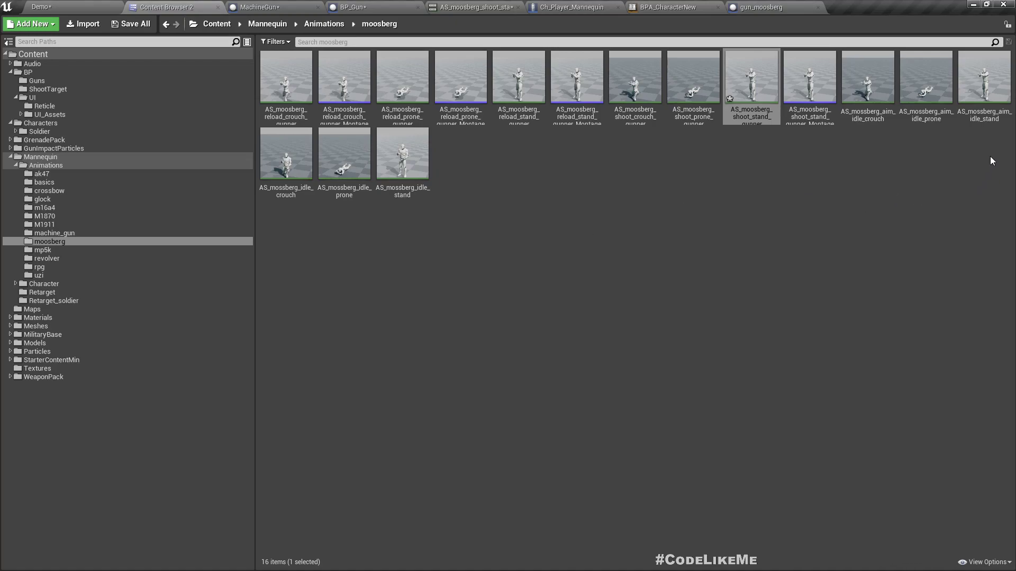
{"action": "left_click", "coordinate": [985, 79]}
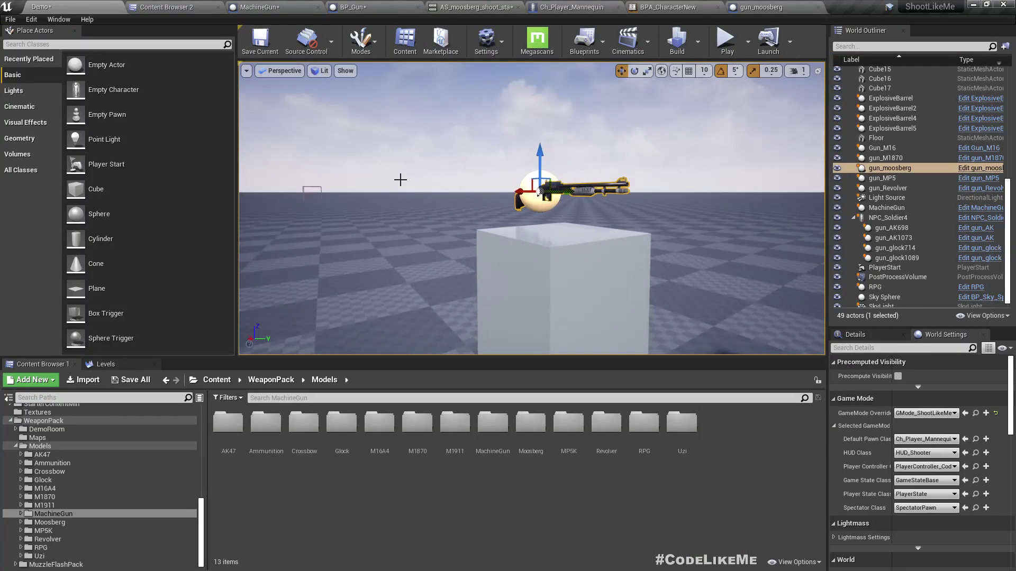
{"action": "key", "text": "F11"}
{"action": "key", "text": "alt+p"}
- Walk to the boxes, equip the Mossberg shotgun and fire five shots
{"action": "key", "text": "w"}
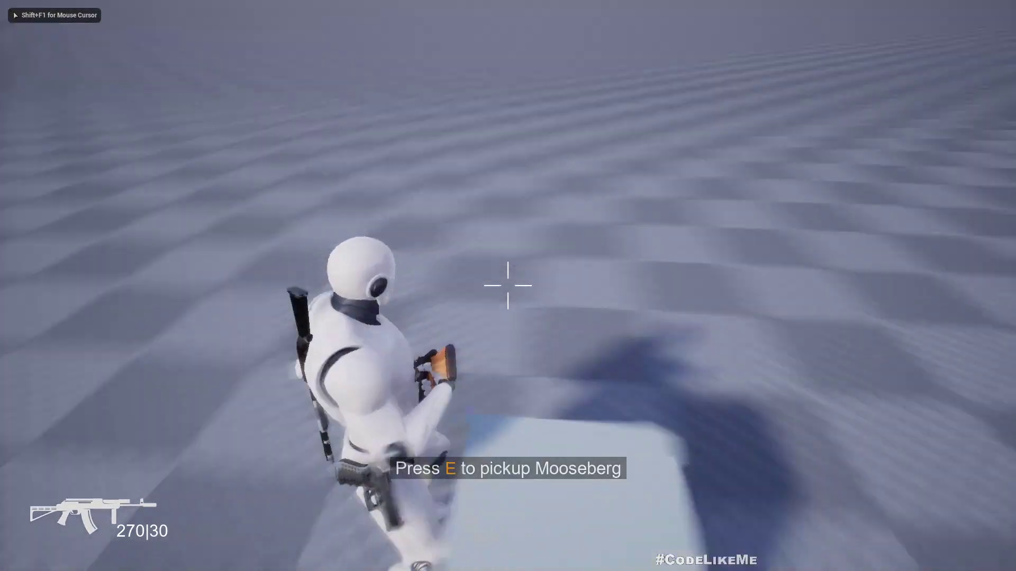
{"action": "key", "text": "a"}
{"action": "key", "text": "2"}
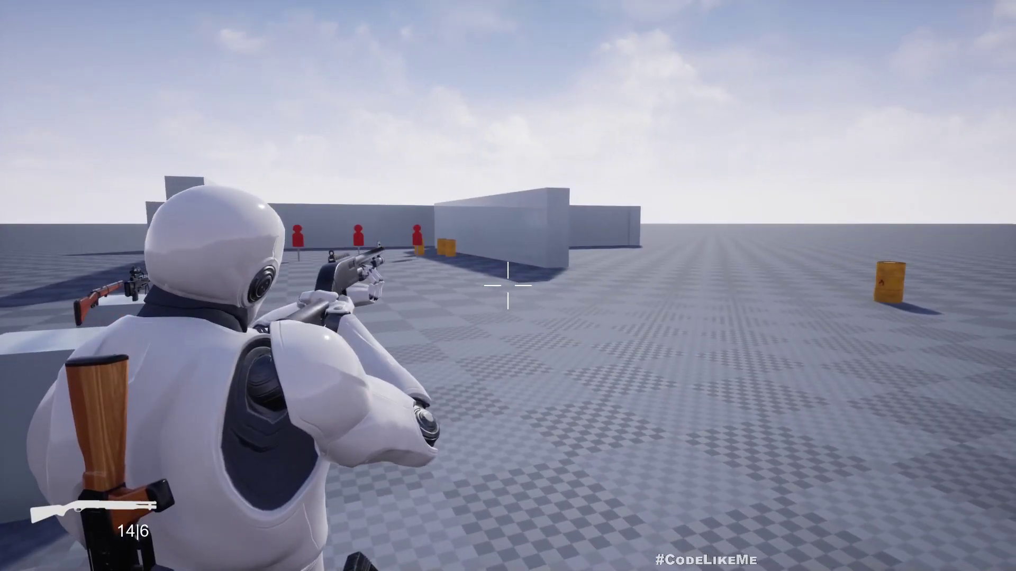
{"action": "left_click", "coordinate": [508, 285]}
{"action": "left_click", "coordinate": [508, 284]}
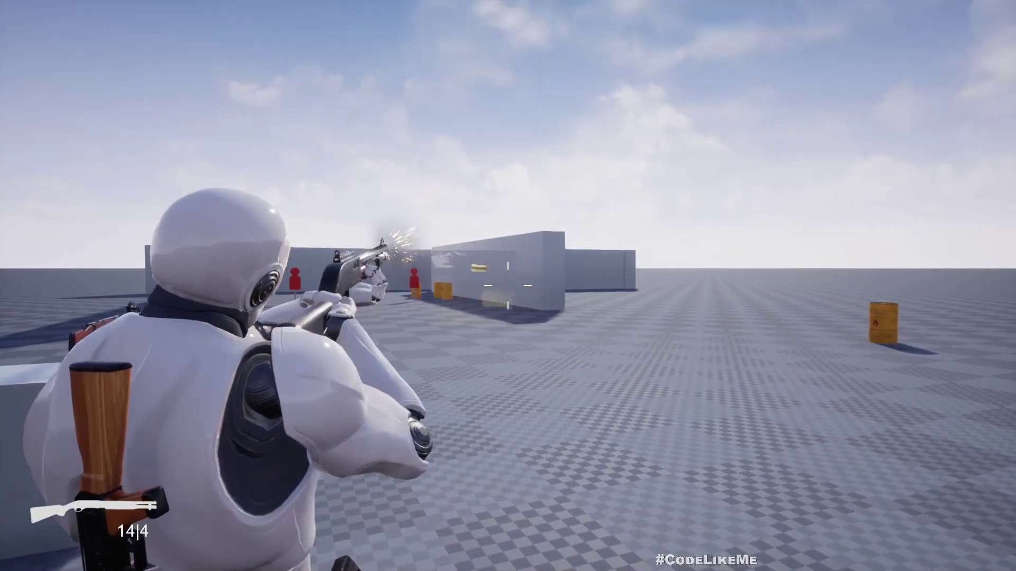
{"action": "left_click", "coordinate": [508, 284]}
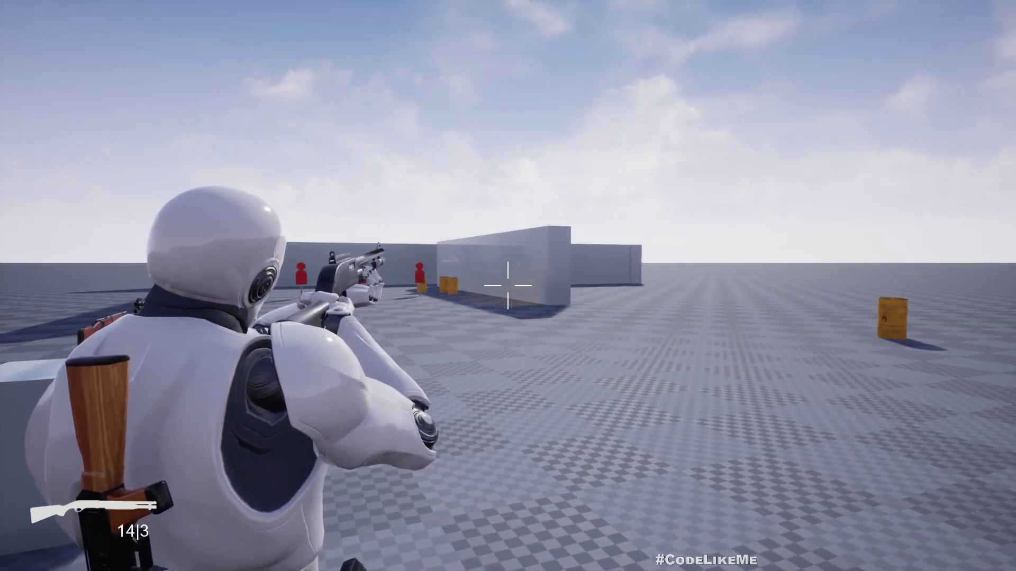
{"action": "left_click", "coordinate": [509, 284]}
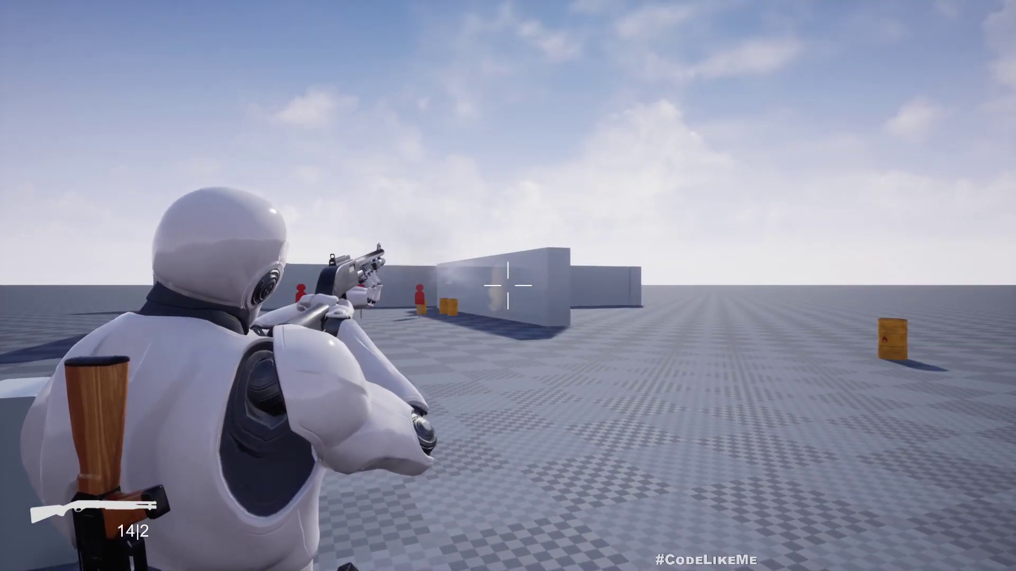
{"action": "left_click", "coordinate": [509, 284]}
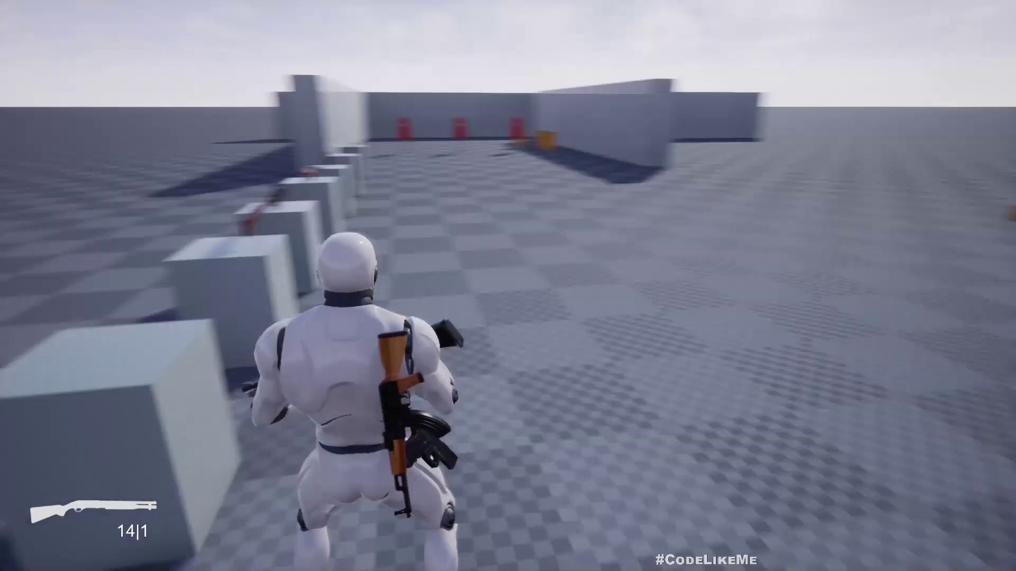
- Aim and fire, reload, empty the shotgun to 8|0, then stop playing
{"action": "right_click", "coordinate": [508, 284]}
{"action": "left_click", "coordinate": [508, 285]}
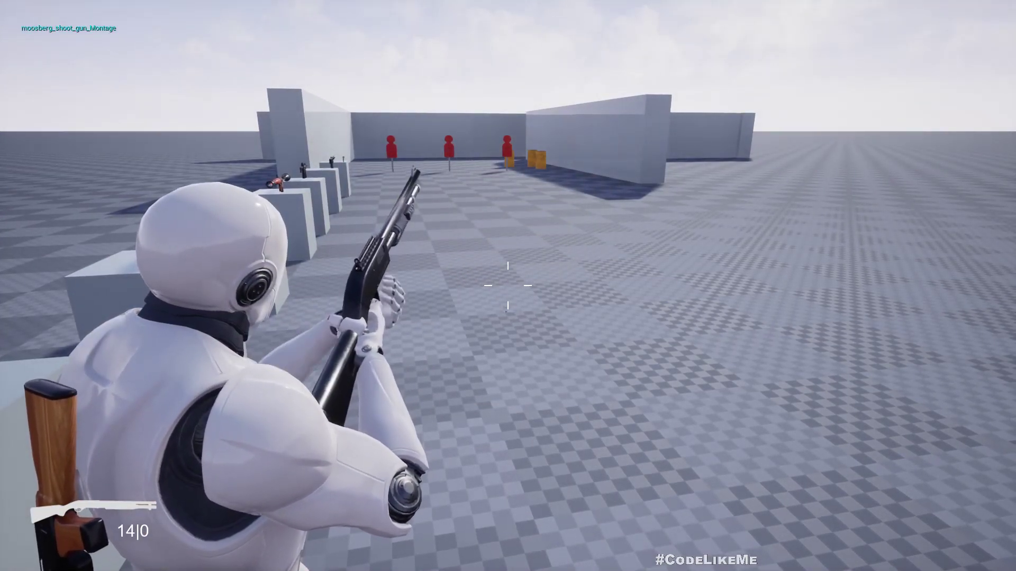
{"action": "key", "text": "r"}
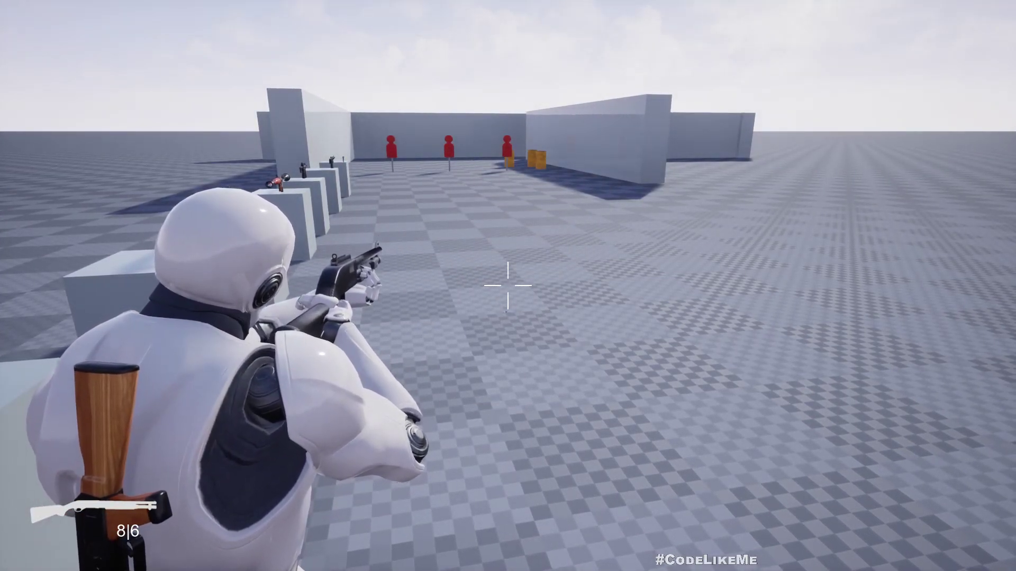
{"action": "left_click", "coordinate": [509, 284]}
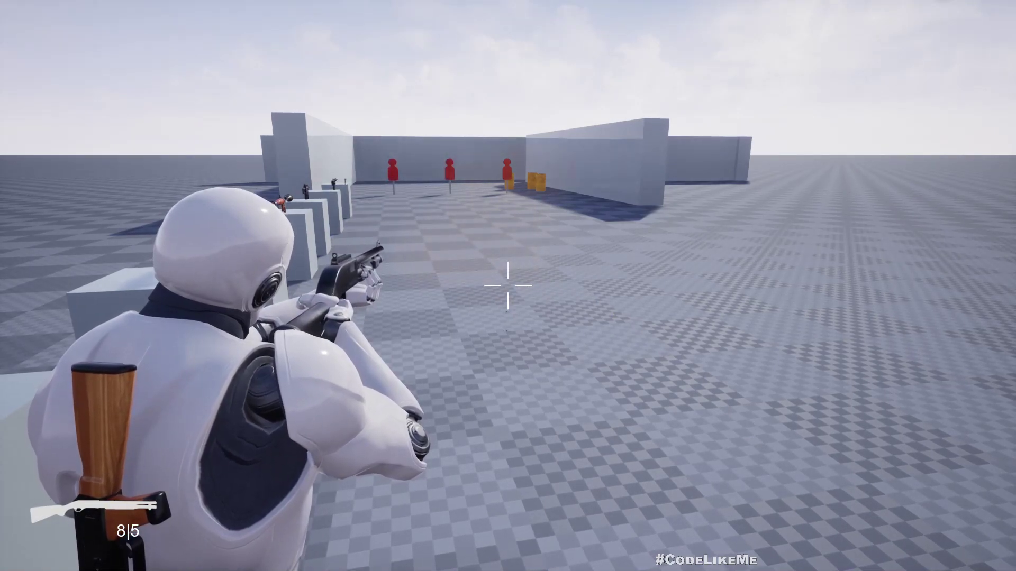
{"action": "left_click", "coordinate": [508, 284]}
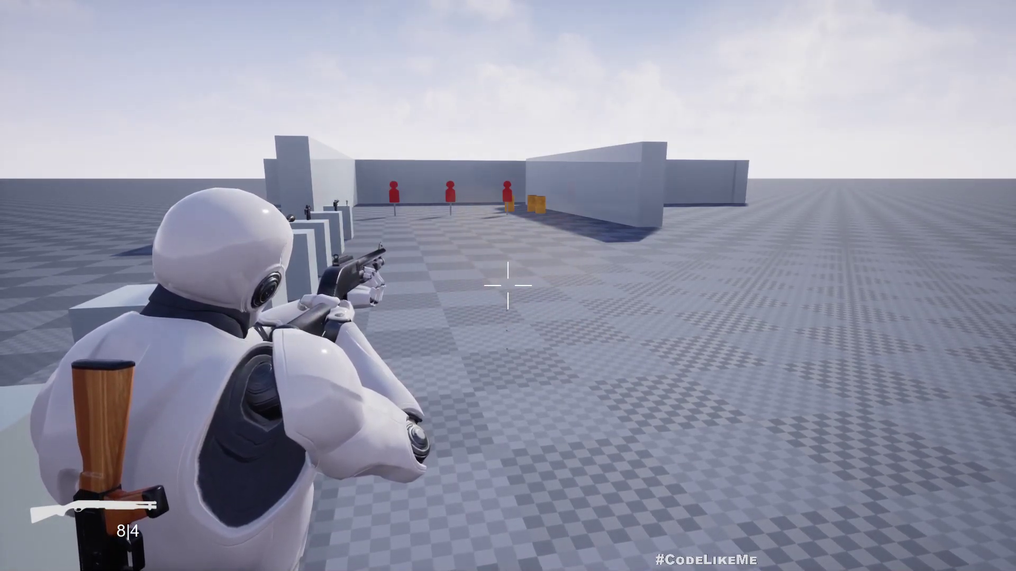
{"action": "left_click", "coordinate": [508, 284]}
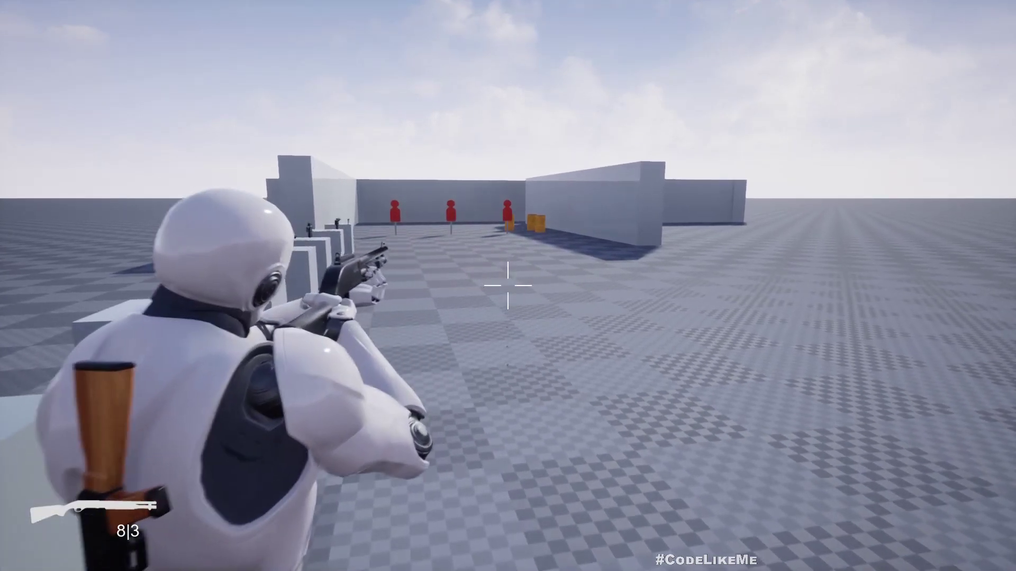
{"action": "left_click", "coordinate": [507, 284]}
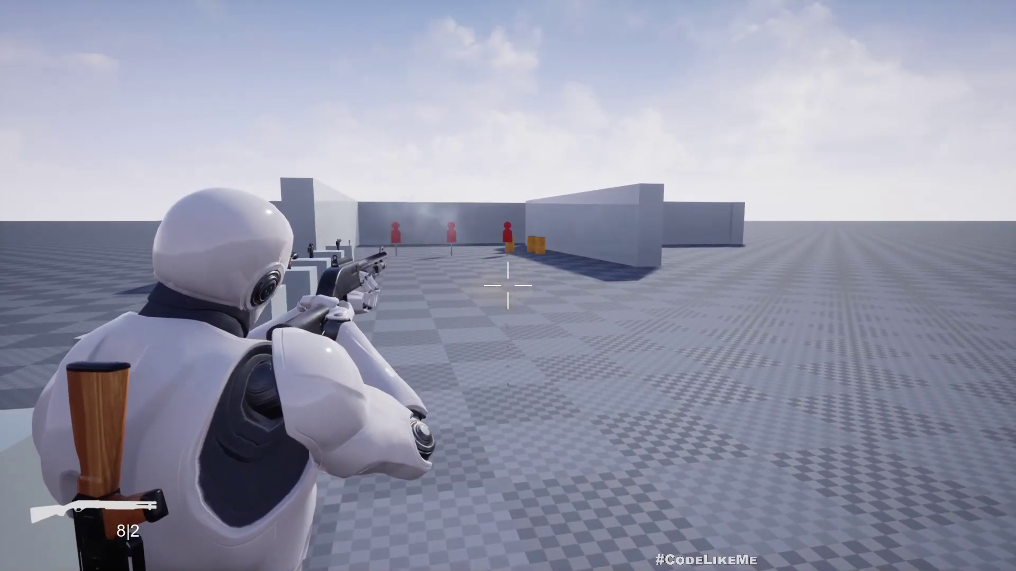
{"action": "left_click", "coordinate": [508, 284]}
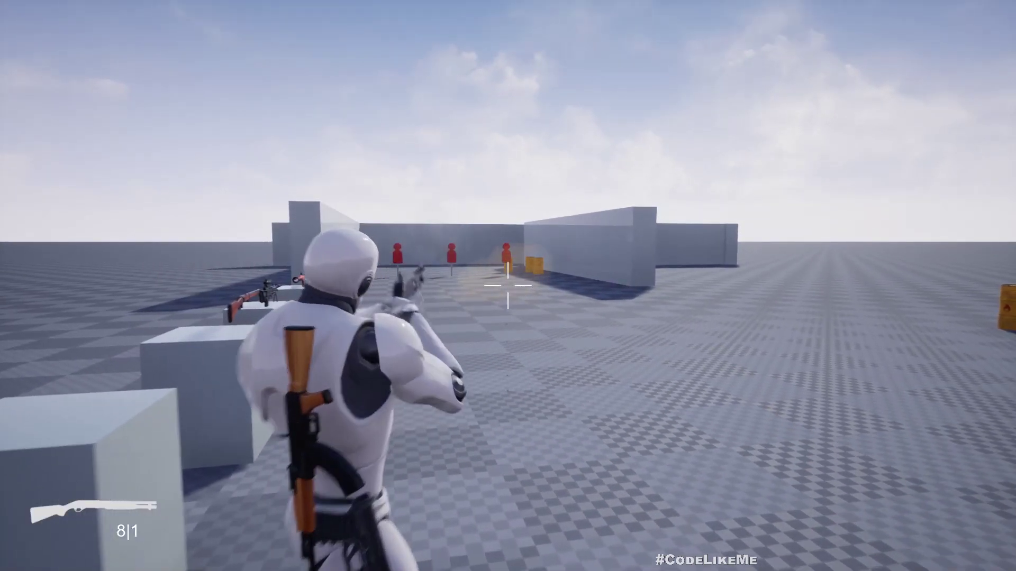
{"action": "left_click", "coordinate": [508, 284]}
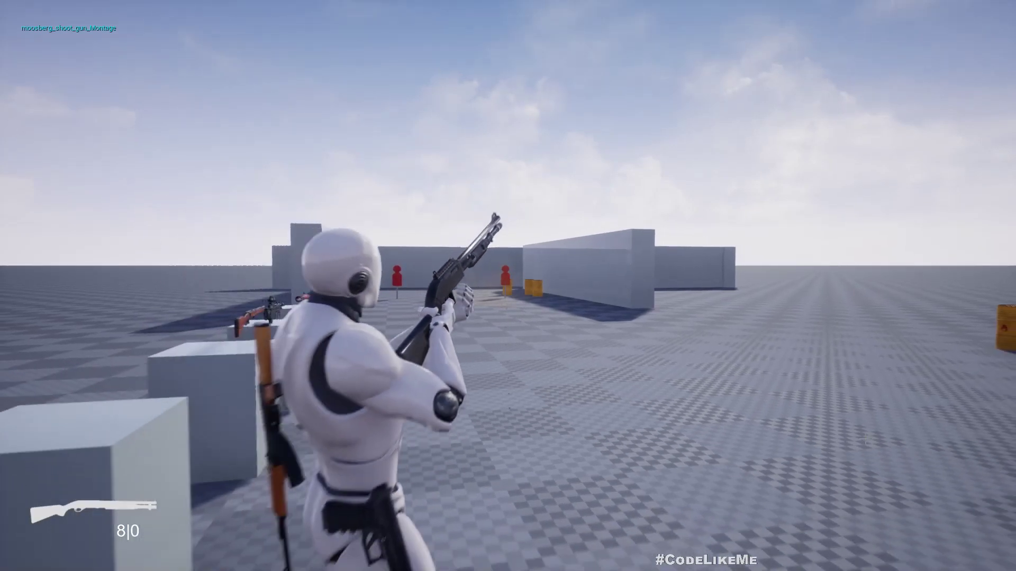
{"action": "key", "text": "Escape"}
- Start a new play session, walk to the weapon boxes and fire three shotgun rounds
{"action": "key", "text": "alt+p"}
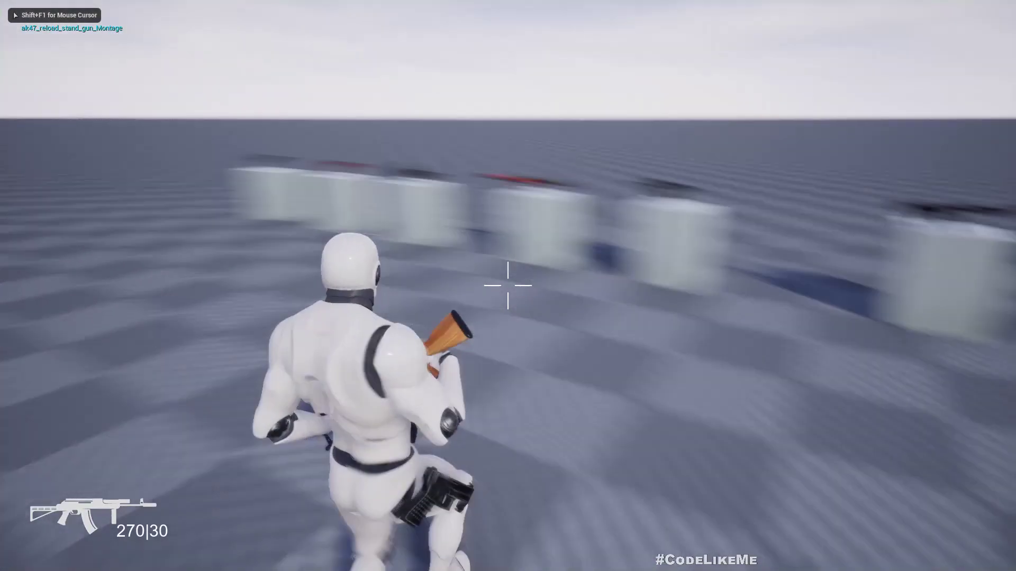
{"action": "key", "text": "w"}
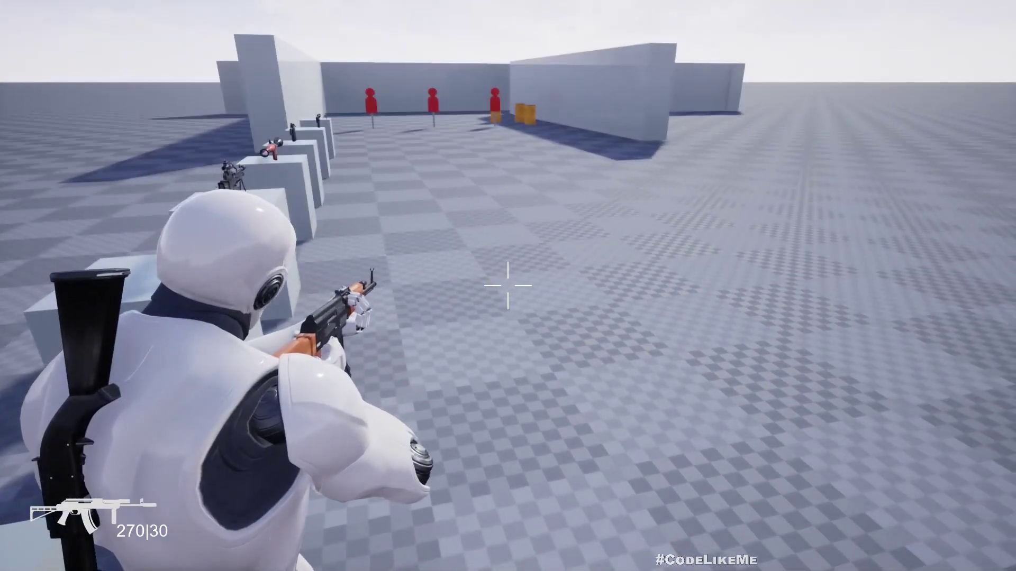
{"action": "key", "text": "2"}
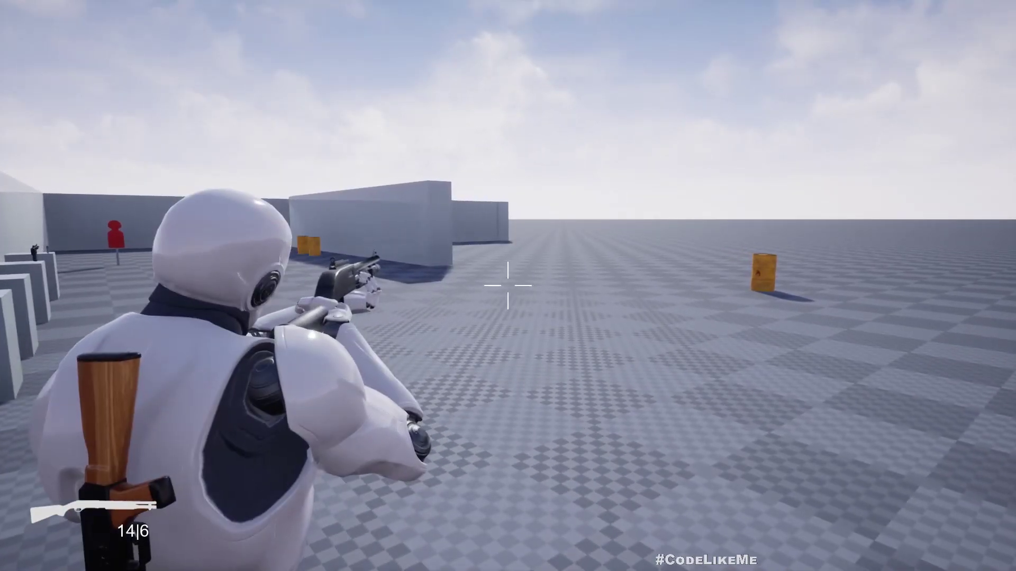
{"action": "left_click", "coordinate": [508, 284]}
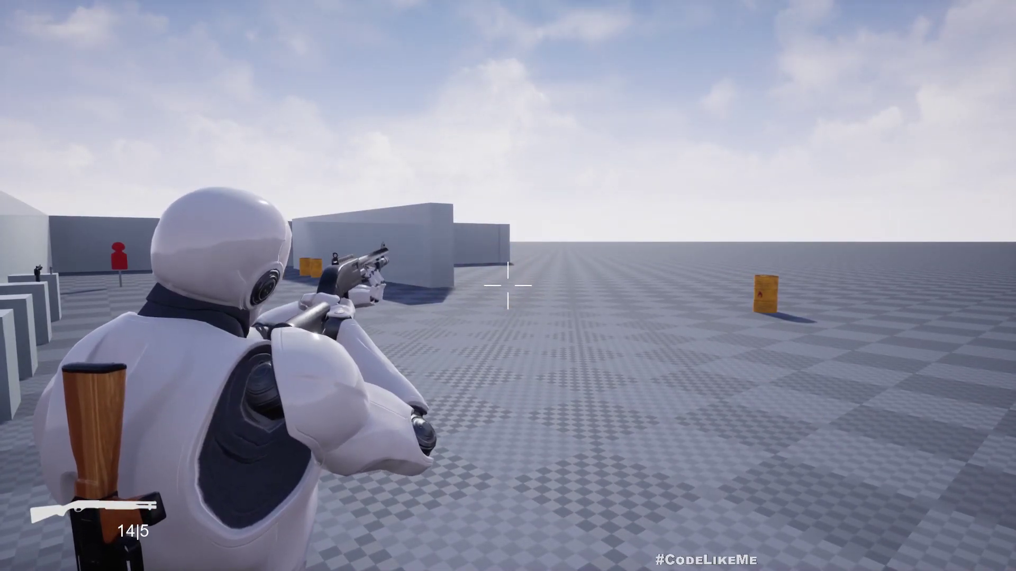
{"action": "left_click", "coordinate": [508, 285]}
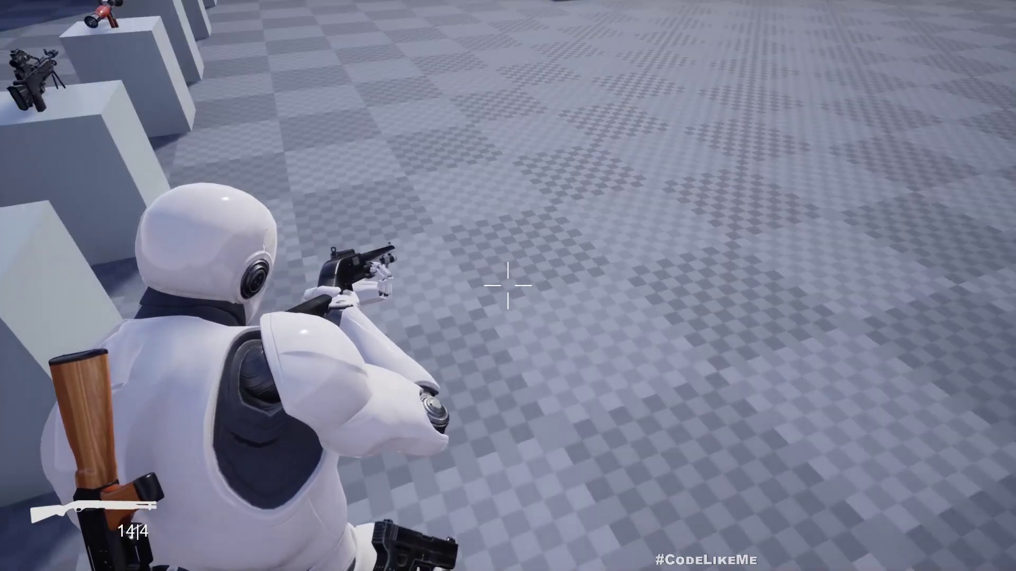
{"action": "left_click", "coordinate": [509, 284]}
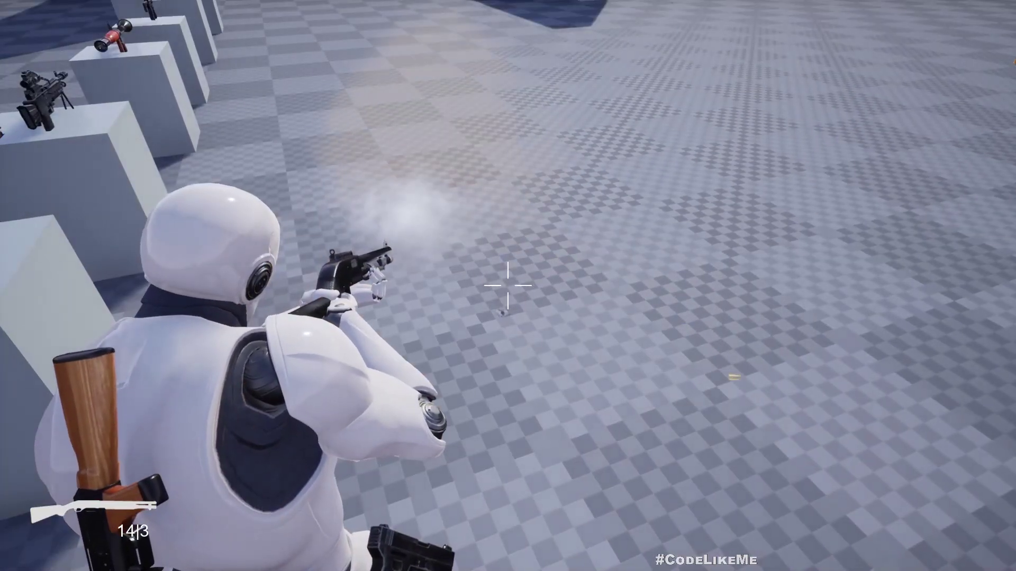
- Reload the shotgun and fire three more rounds, down to 14|0
{"action": "key", "text": "r"}
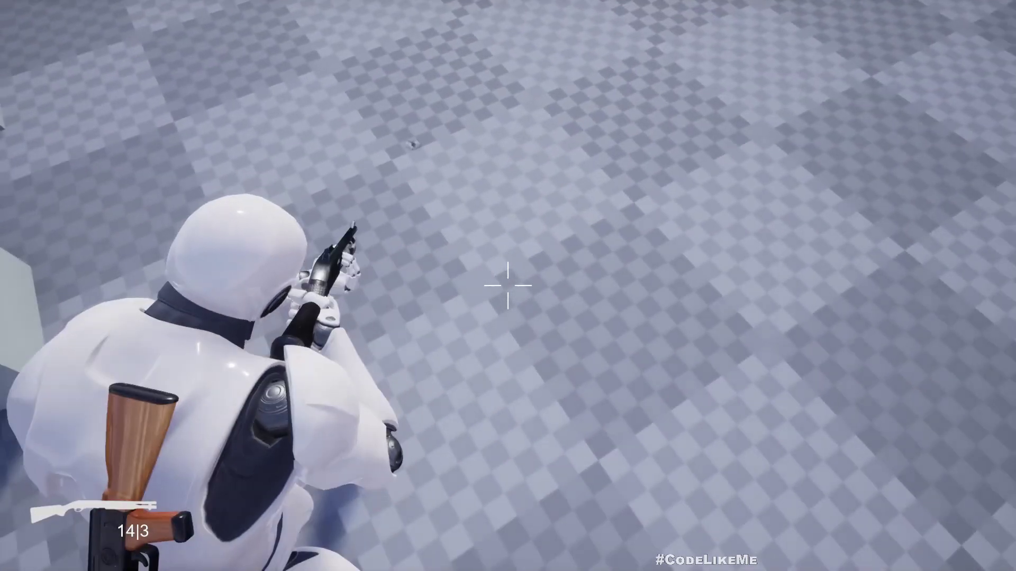
{"action": "left_click", "coordinate": [507, 284]}
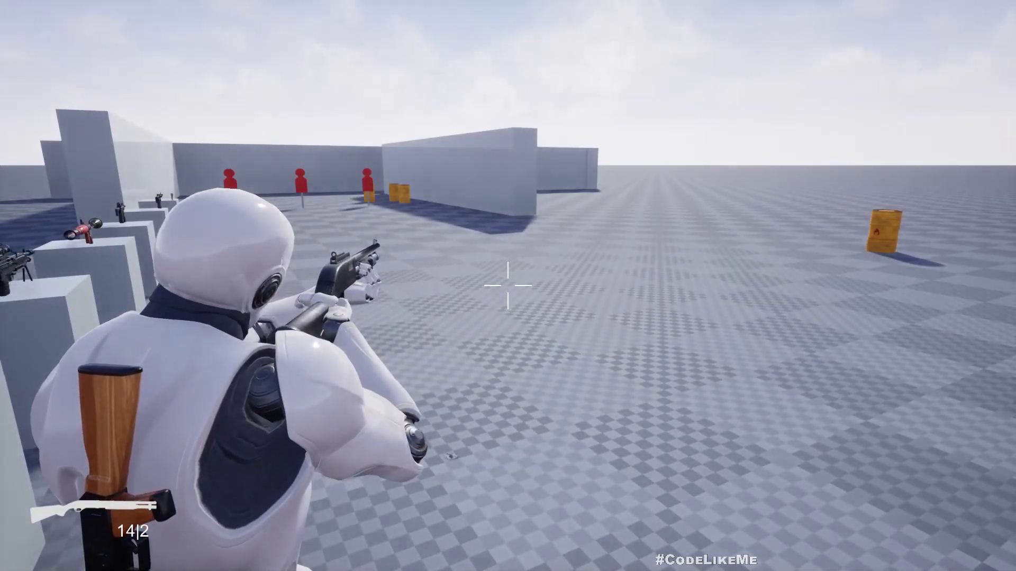
{"action": "left_click", "coordinate": [508, 284]}
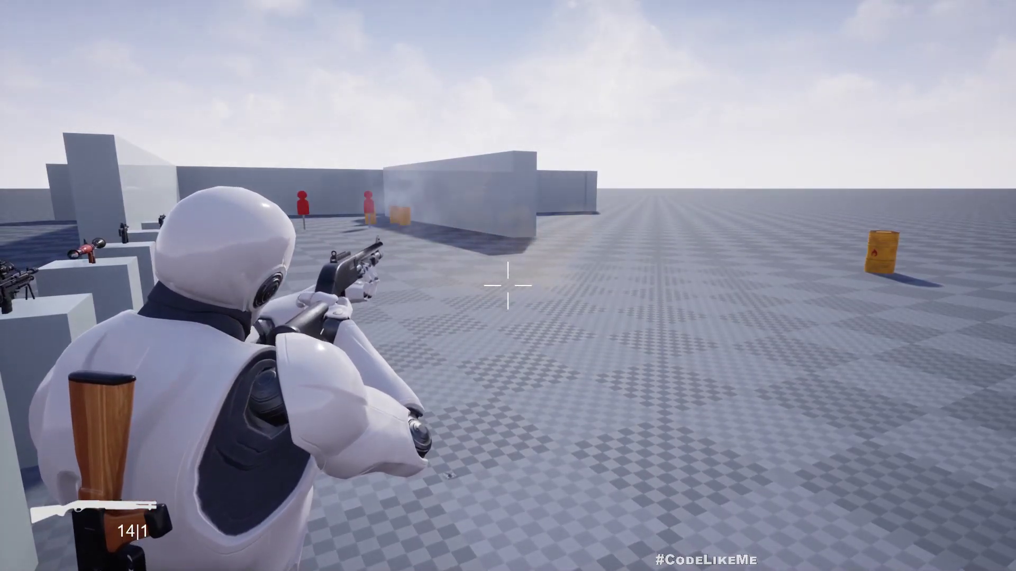
{"action": "left_click", "coordinate": [508, 284]}
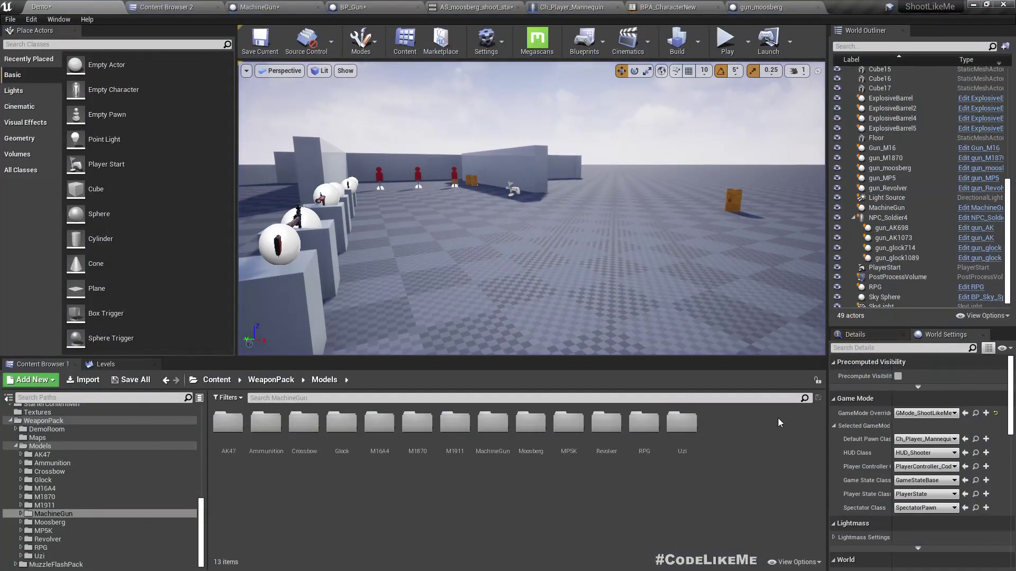
- Set AS_moosberg_shoot_stand's Additive Anim Type to No additive and start playing from the Demo level
{"action": "left_click", "coordinate": [473, 7]}
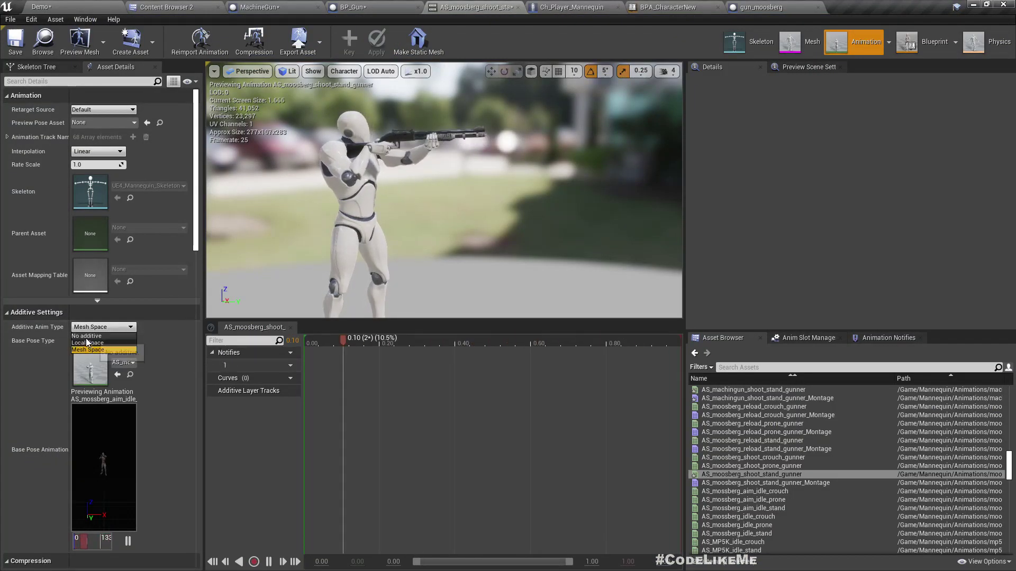
{"action": "left_click", "coordinate": [88, 337]}
{"action": "left_click", "coordinate": [105, 6]}
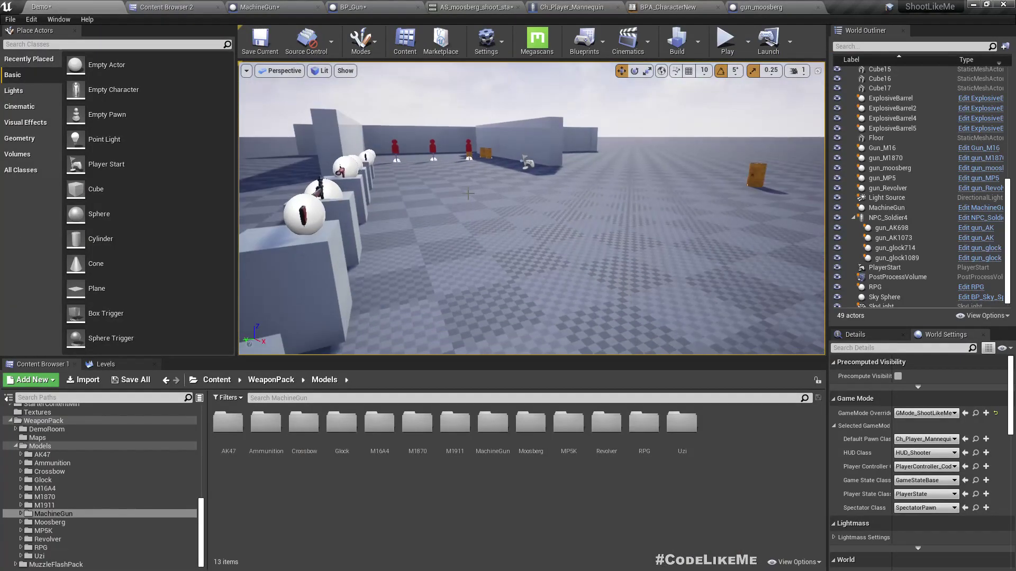
- Run to the pedestal, pick up the shotgun, fire four rounds down to 14|2, and stop playing
{"action": "key", "text": "w"}
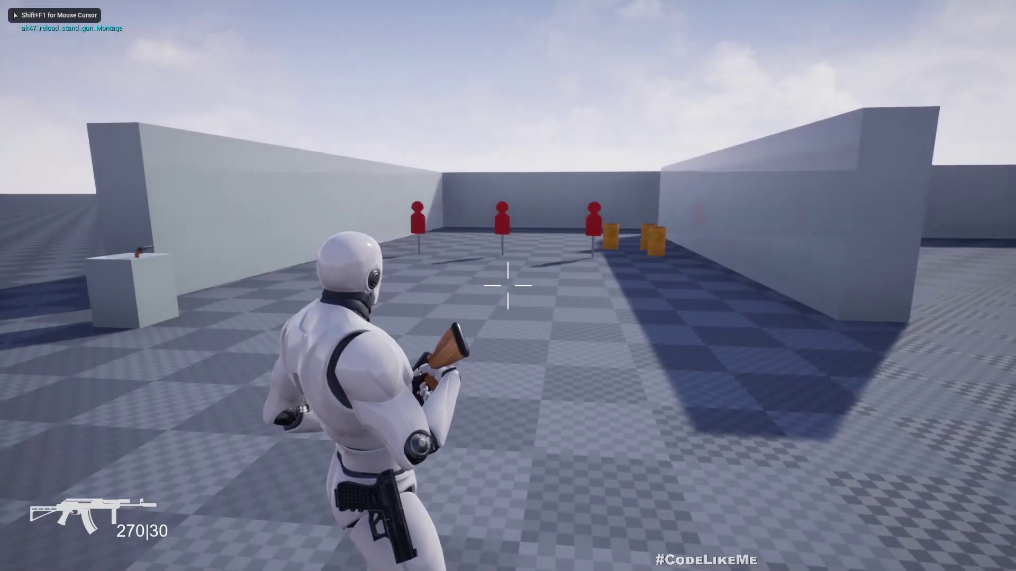
{"action": "key", "text": "w"}
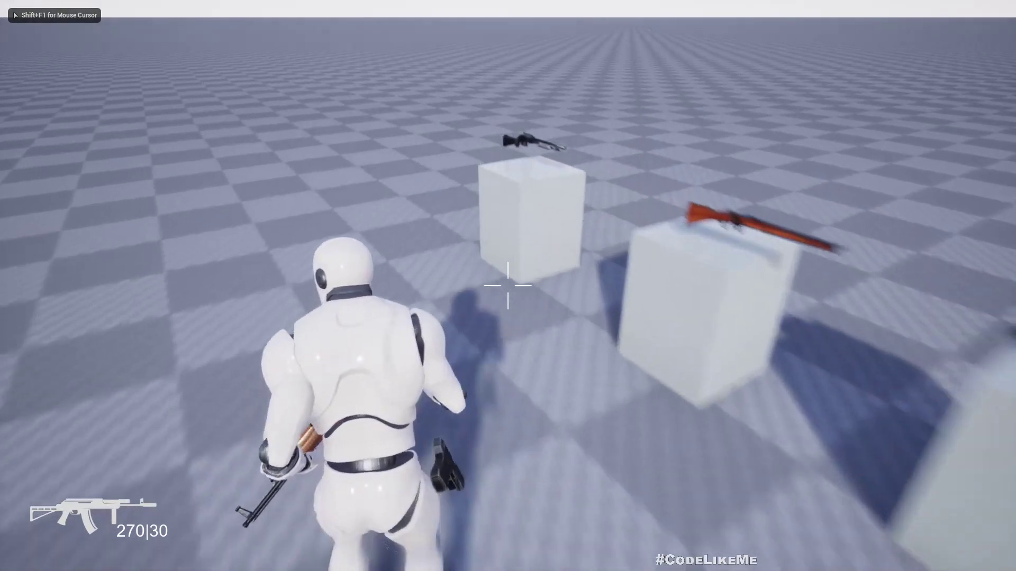
{"action": "key", "text": "e"}
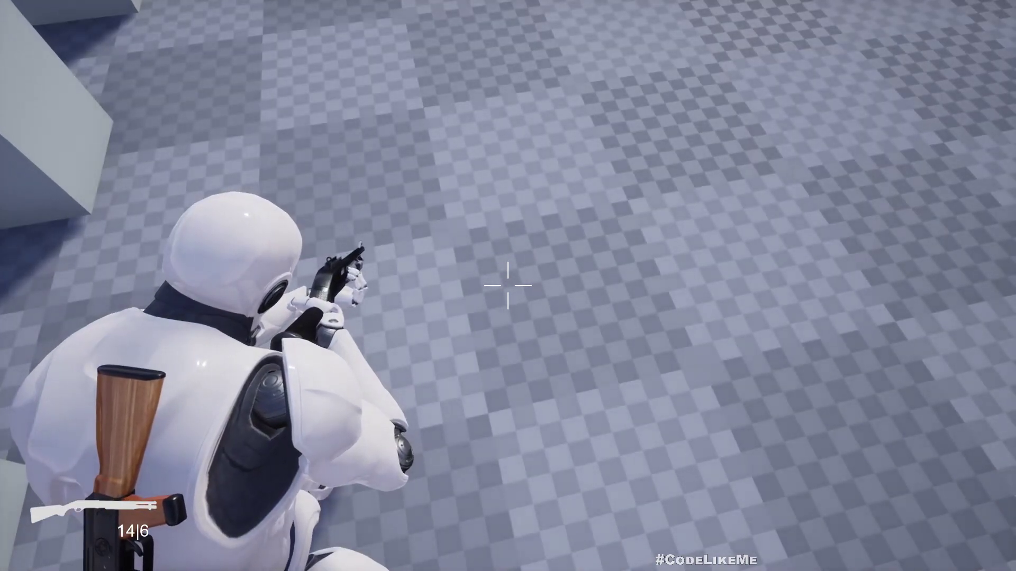
{"action": "left_click", "coordinate": [508, 286]}
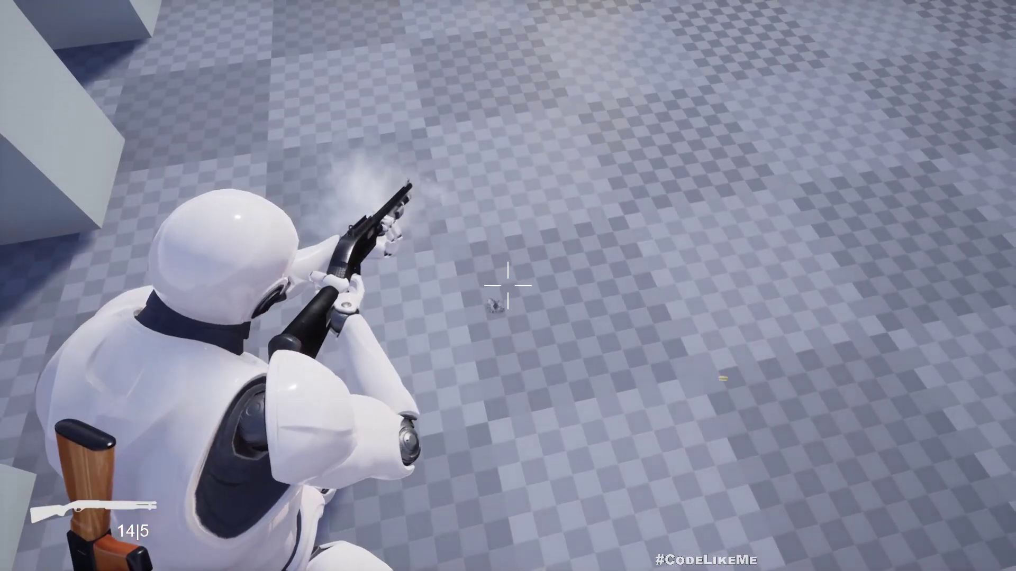
{"action": "left_click", "coordinate": [508, 286]}
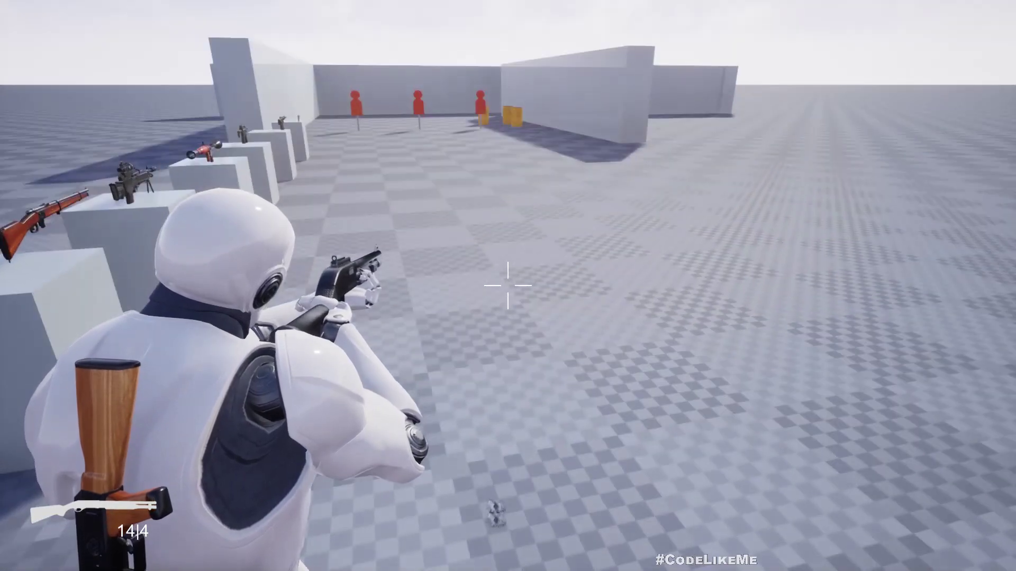
{"action": "left_click", "coordinate": [508, 286]}
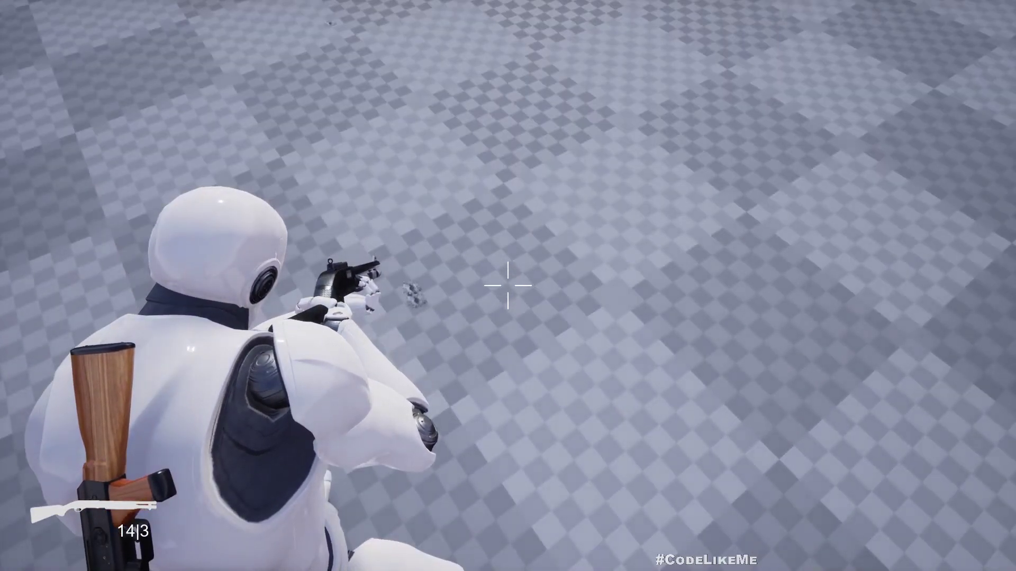
{"action": "left_click", "coordinate": [507, 286]}
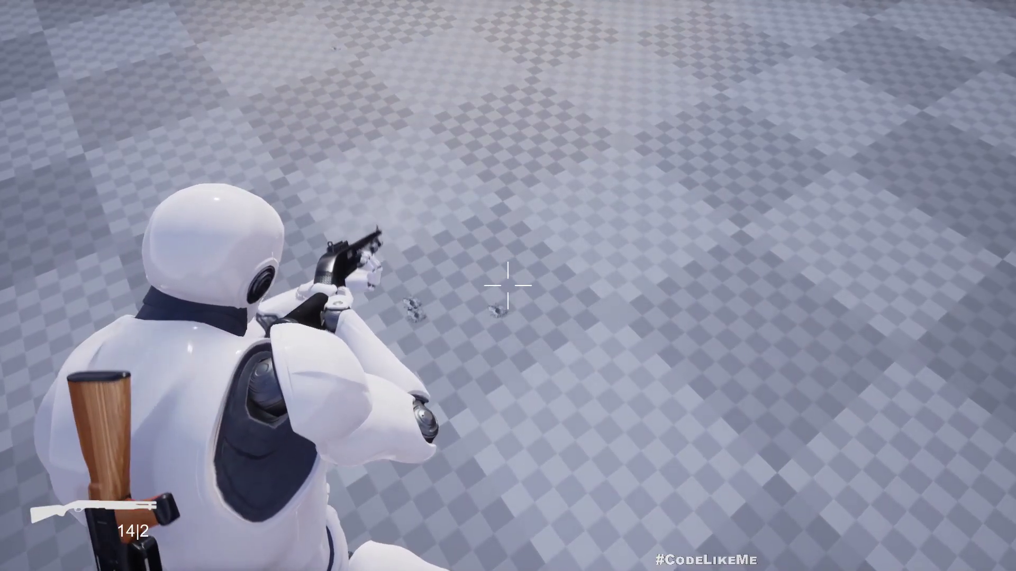
{"action": "key", "text": "Escape"}
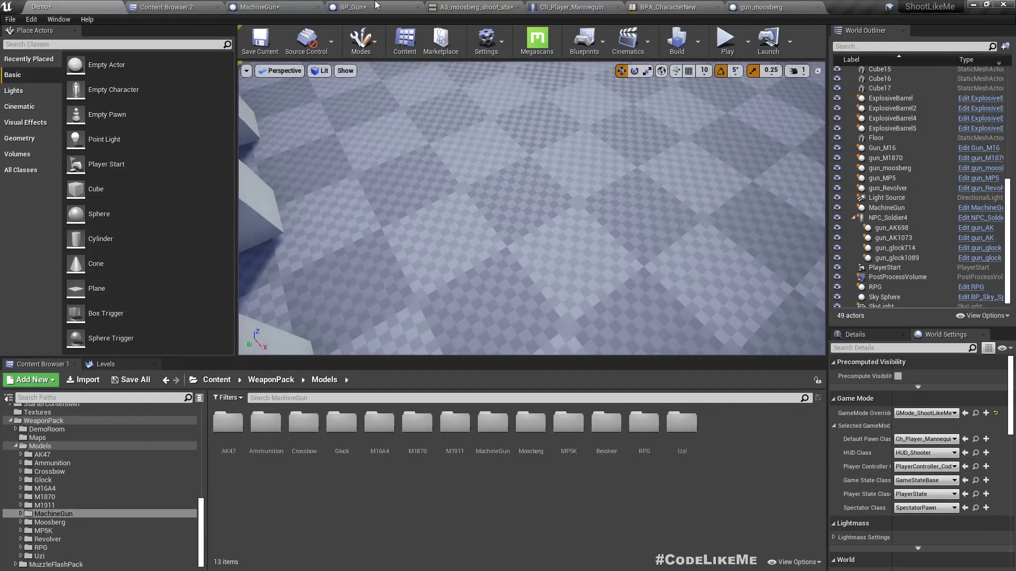
- Bring up the Additive Anim Type choices for the moosberg shoot animation
{"action": "left_click", "coordinate": [472, 6]}
{"action": "left_click", "coordinate": [103, 327]}
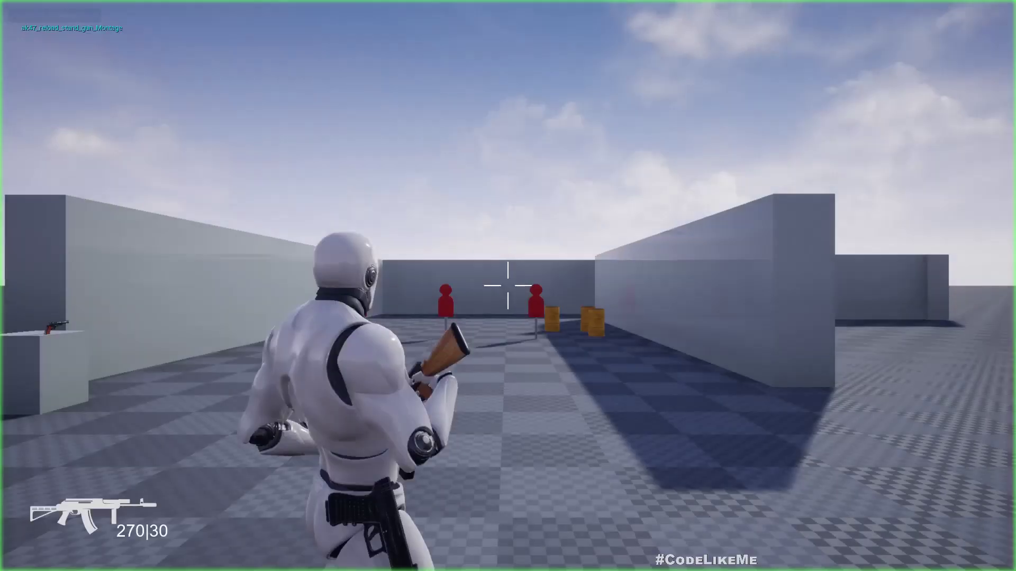
- Pick up the machine gun, aim, fire a long burst down to 200|41, and stop playing
{"action": "key", "text": "w"}
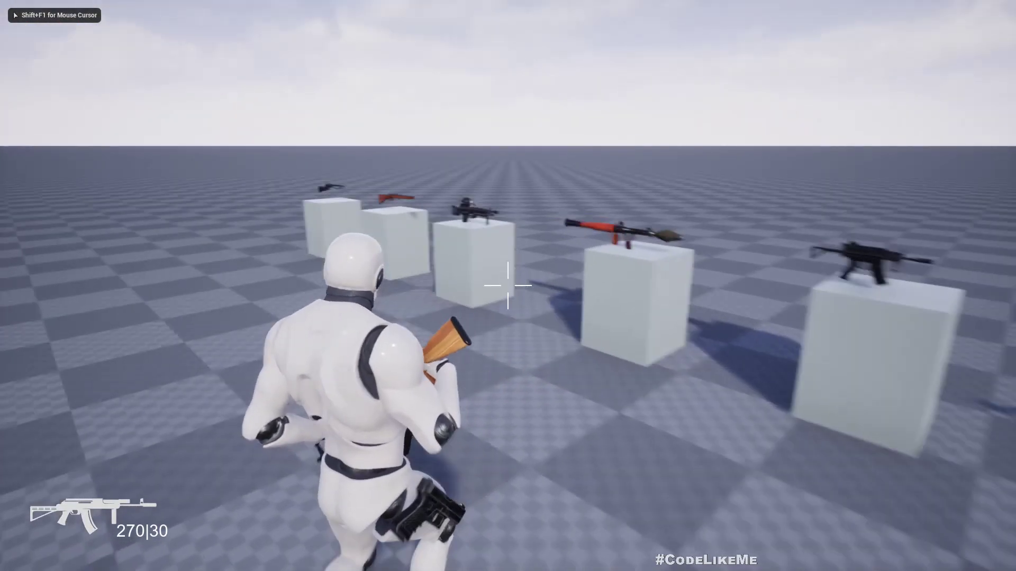
{"action": "key", "text": "e"}
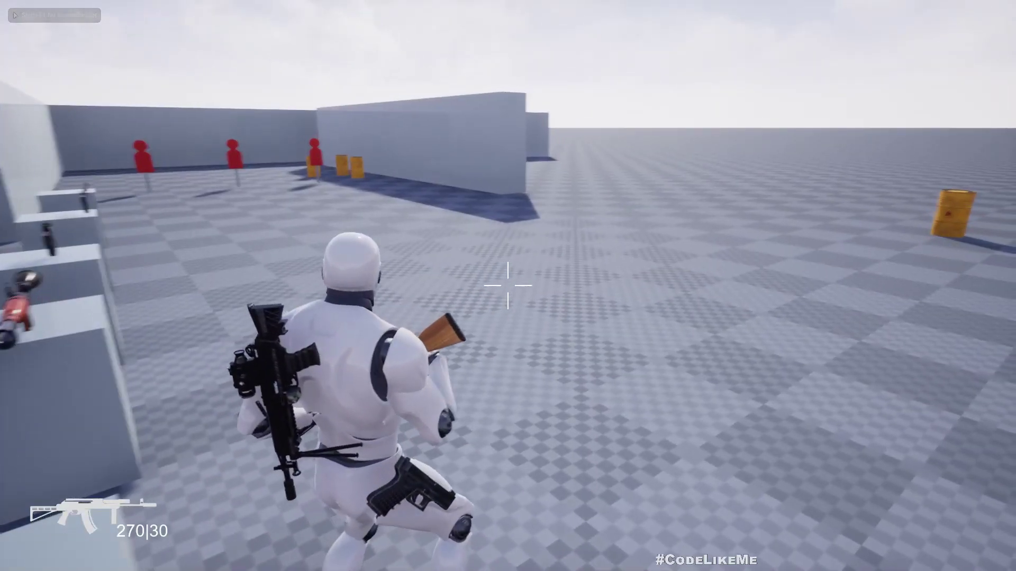
{"action": "key", "text": "2"}
{"action": "right_click", "coordinate": [508, 284]}
{"action": "left_click", "coordinate": [508, 283]}
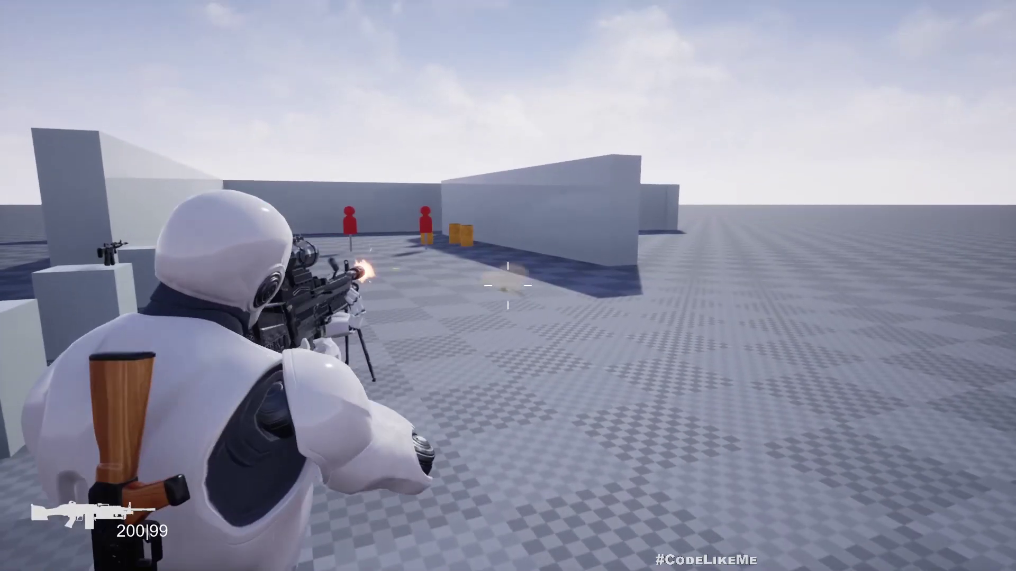
{"action": "left_click_drag", "start_coordinate": [508, 284], "coordinate": [507, 284]}
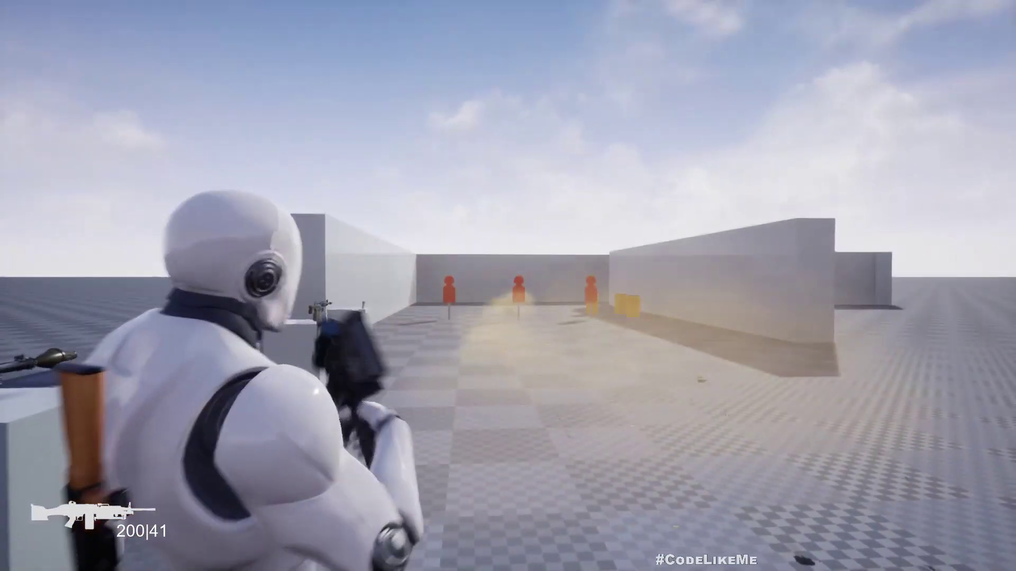
{"action": "key", "text": "Escape"}
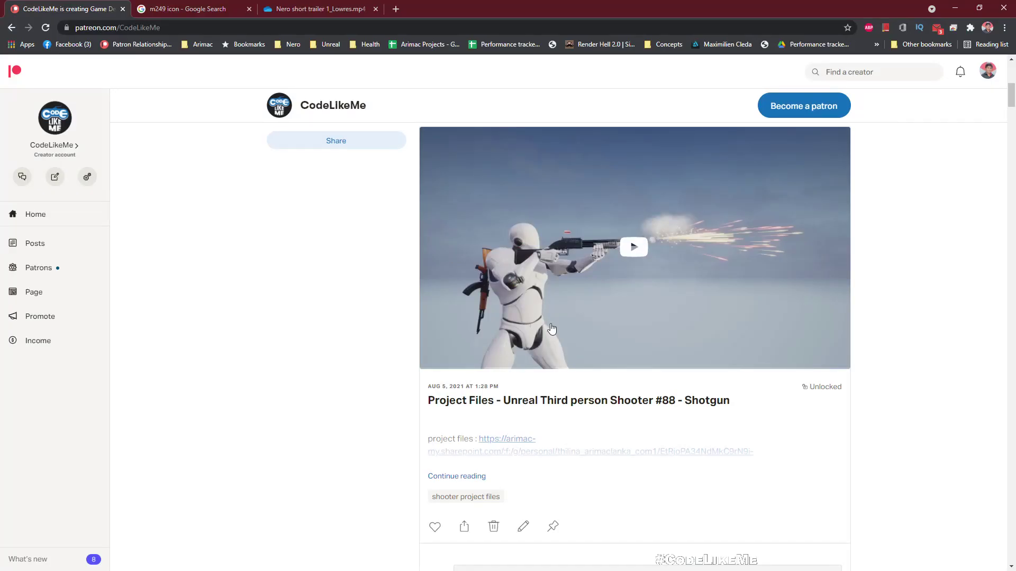
{"action": "scroll", "coordinate": [578, 352], "scroll_direction": "down", "scroll_amount": 4}
{"action": "scroll", "coordinate": [578, 353], "scroll_direction": "down", "scroll_amount": 2}
{"action": "scroll", "coordinate": [579, 353], "scroll_direction": "down", "scroll_amount": 3}
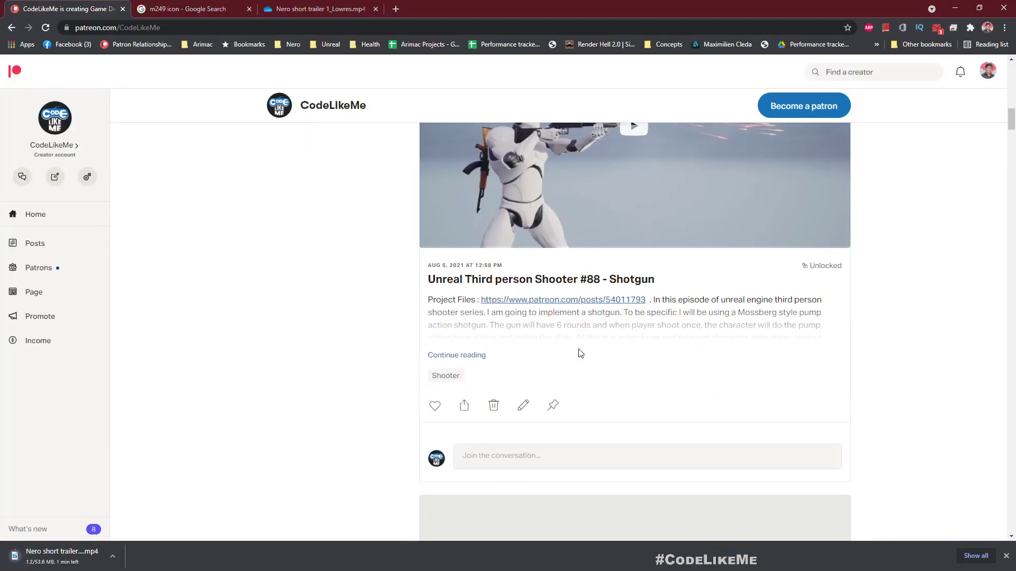
{"action": "scroll", "coordinate": [579, 353], "scroll_direction": "down", "scroll_amount": 3}
{"action": "scroll", "coordinate": [579, 354], "scroll_direction": "down", "scroll_amount": 1}
{"action": "scroll", "coordinate": [579, 353], "scroll_direction": "down", "scroll_amount": 2}
{"action": "scroll", "coordinate": [578, 353], "scroll_direction": "down", "scroll_amount": 3}
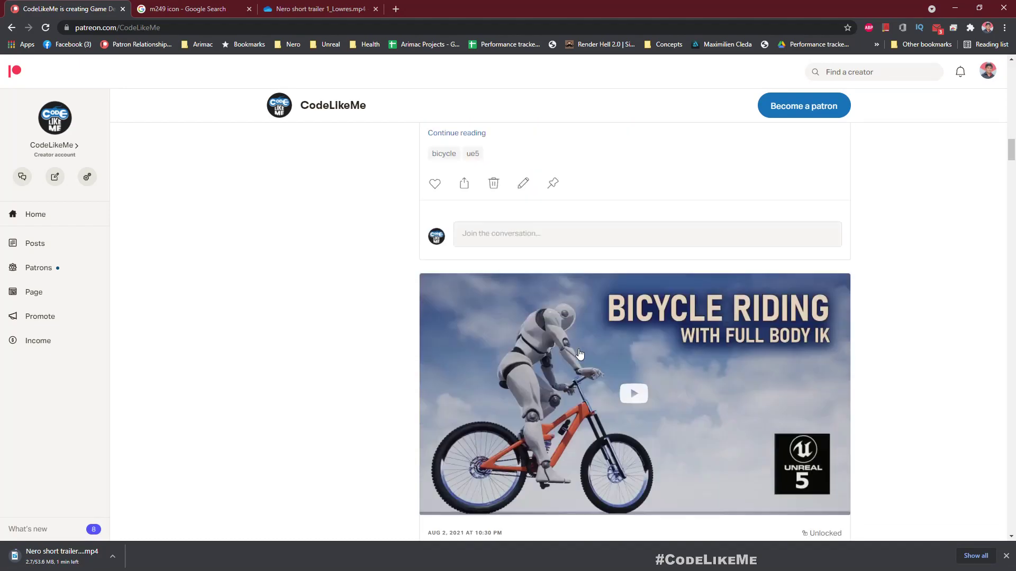
{"action": "scroll", "coordinate": [579, 354], "scroll_direction": "down", "scroll_amount": 1}
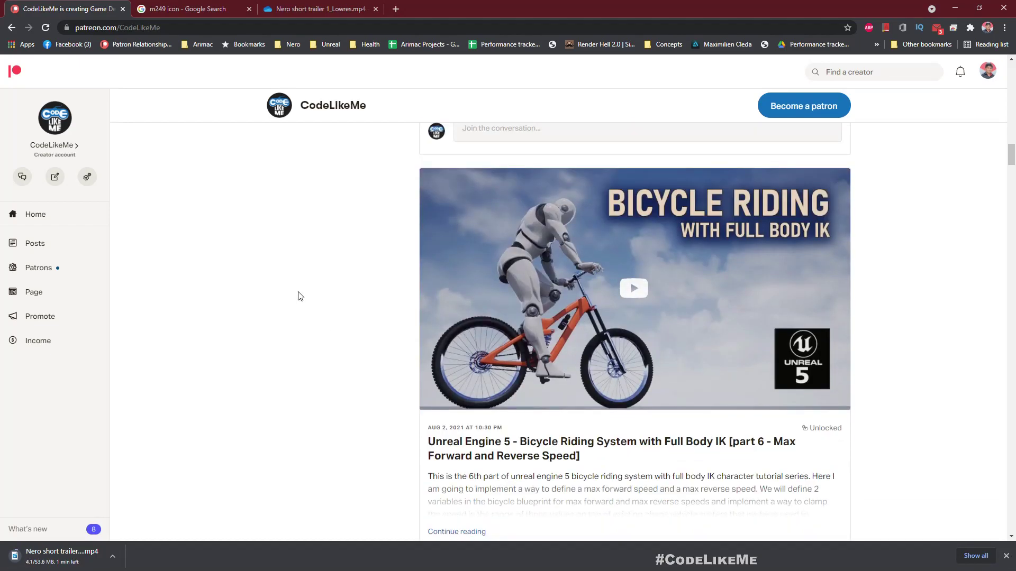
{"action": "scroll", "coordinate": [293, 292], "scroll_direction": "down", "scroll_amount": 3}
{"action": "scroll", "coordinate": [293, 292], "scroll_direction": "down", "scroll_amount": 4}
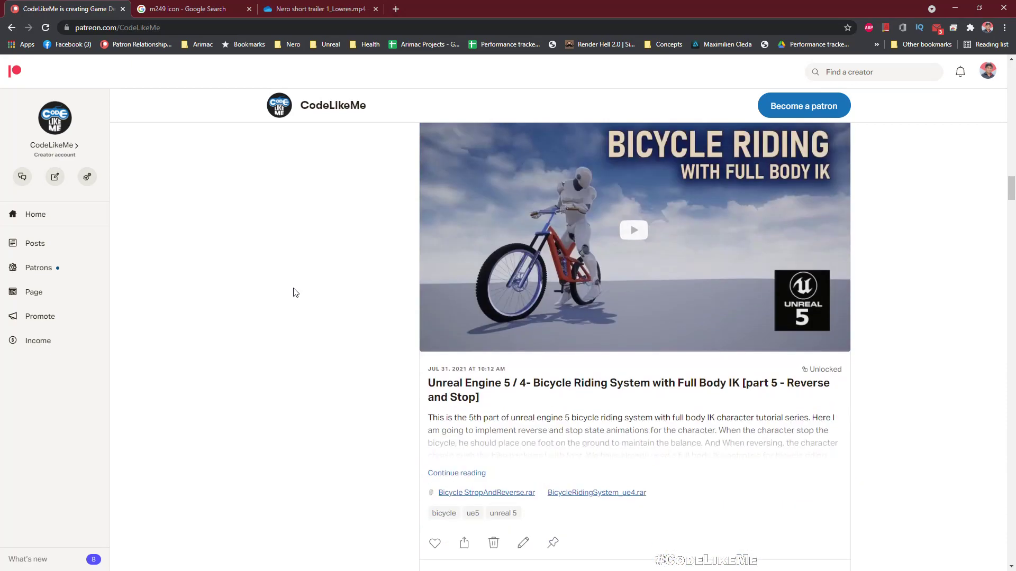
{"action": "scroll", "coordinate": [292, 292], "scroll_direction": "down", "scroll_amount": 4}
{"action": "scroll", "coordinate": [292, 292], "scroll_direction": "down", "scroll_amount": 2}
{"action": "scroll", "coordinate": [292, 293], "scroll_direction": "down", "scroll_amount": 2}
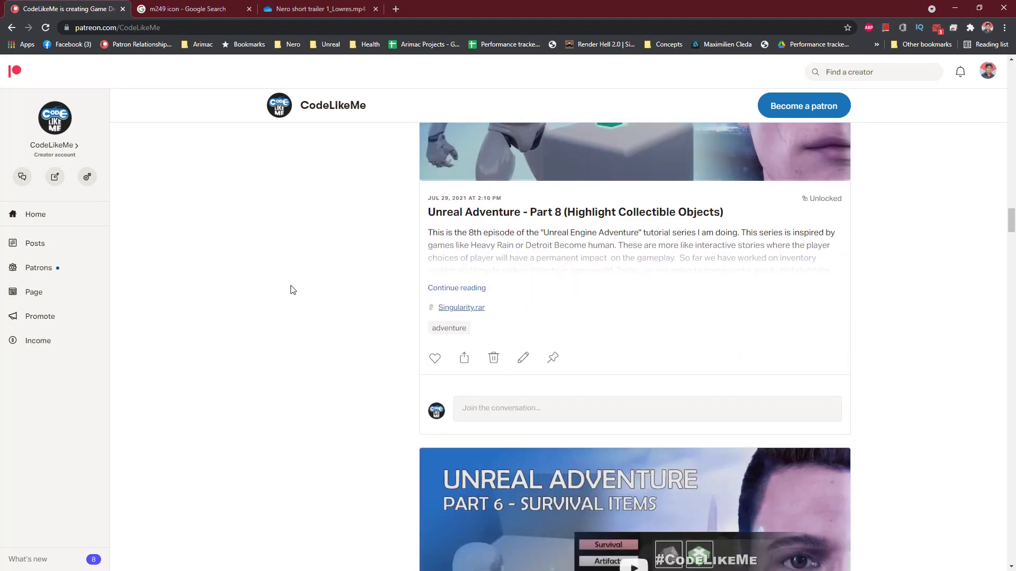
{"action": "scroll", "coordinate": [290, 289], "scroll_direction": "down", "scroll_amount": 4}
{"action": "scroll", "coordinate": [290, 290], "scroll_direction": "down", "scroll_amount": 4}
{"action": "scroll", "coordinate": [291, 290], "scroll_direction": "down", "scroll_amount": 1}
{"action": "scroll", "coordinate": [290, 290], "scroll_direction": "down", "scroll_amount": 4}
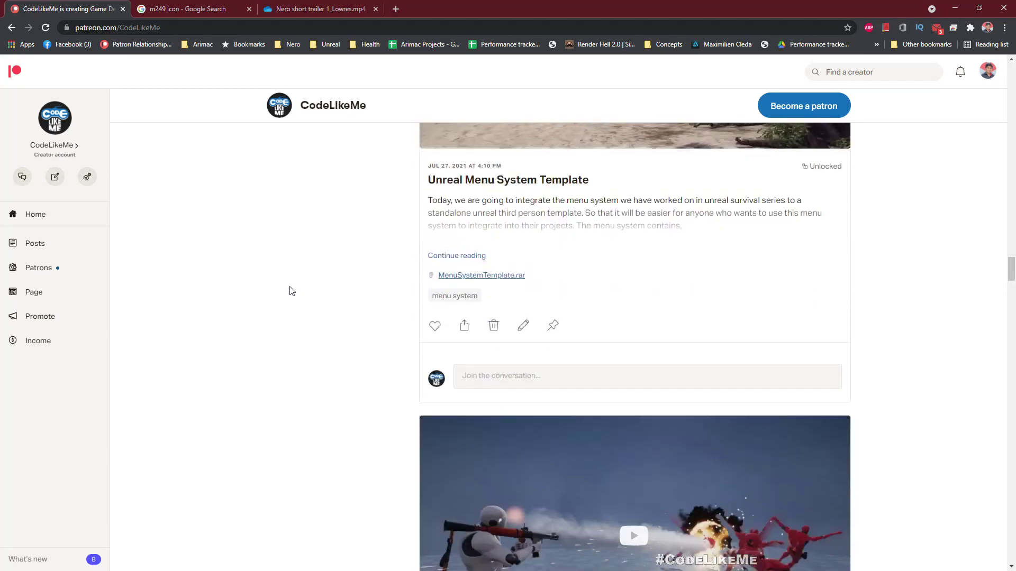
{"action": "scroll", "coordinate": [291, 291], "scroll_direction": "down", "scroll_amount": 2}
{"action": "scroll", "coordinate": [291, 291], "scroll_direction": "down", "scroll_amount": 4}
{"action": "scroll", "coordinate": [290, 291], "scroll_direction": "down", "scroll_amount": 3}
{"action": "scroll", "coordinate": [291, 292], "scroll_direction": "down", "scroll_amount": 3}
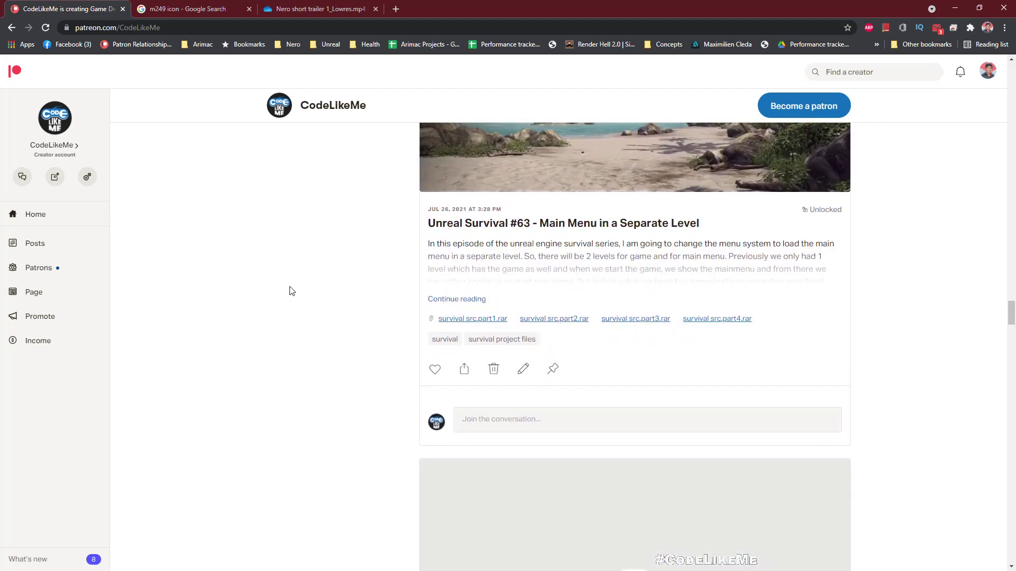
{"action": "scroll", "coordinate": [291, 291], "scroll_direction": "down", "scroll_amount": 2}
{"action": "scroll", "coordinate": [290, 290], "scroll_direction": "down", "scroll_amount": 1}
{"action": "scroll", "coordinate": [291, 292], "scroll_direction": "down", "scroll_amount": 3}
{"action": "scroll", "coordinate": [290, 291], "scroll_direction": "down", "scroll_amount": 2}
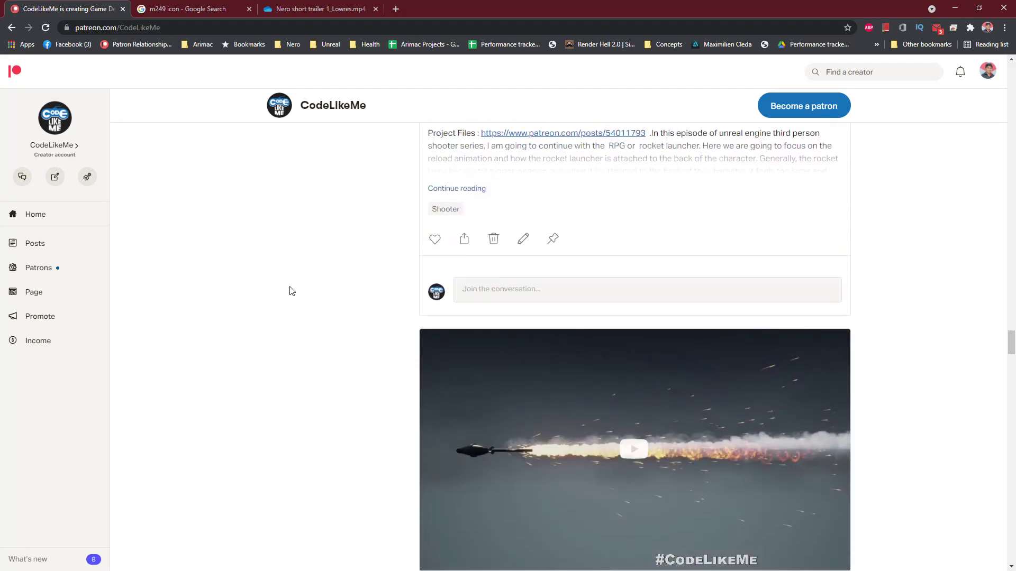